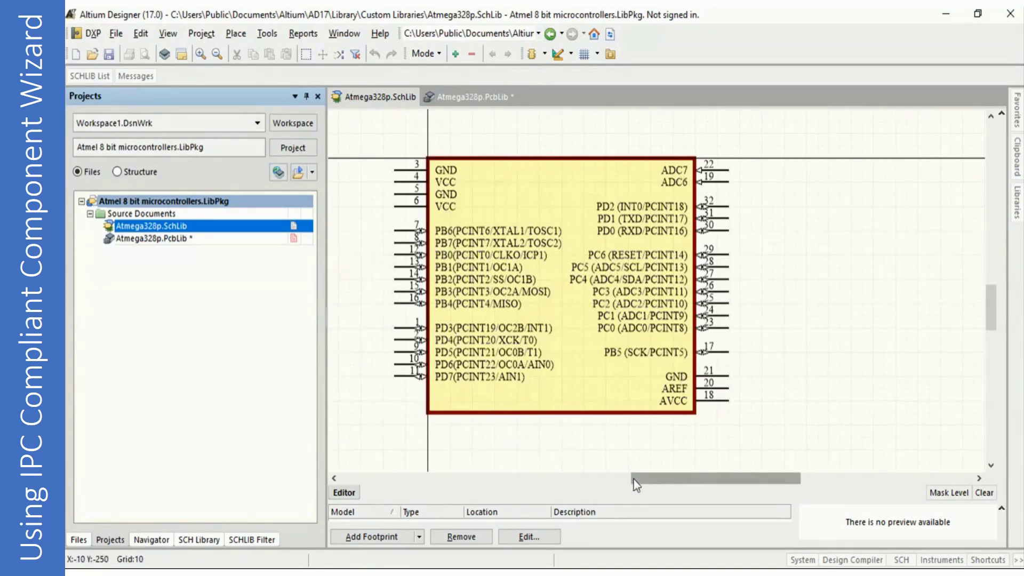
- Check the complete schematic symbol in Atmega328p.SchLib and bring up the Atmega328p.PcbLib footprint library
key(ctrl+a)
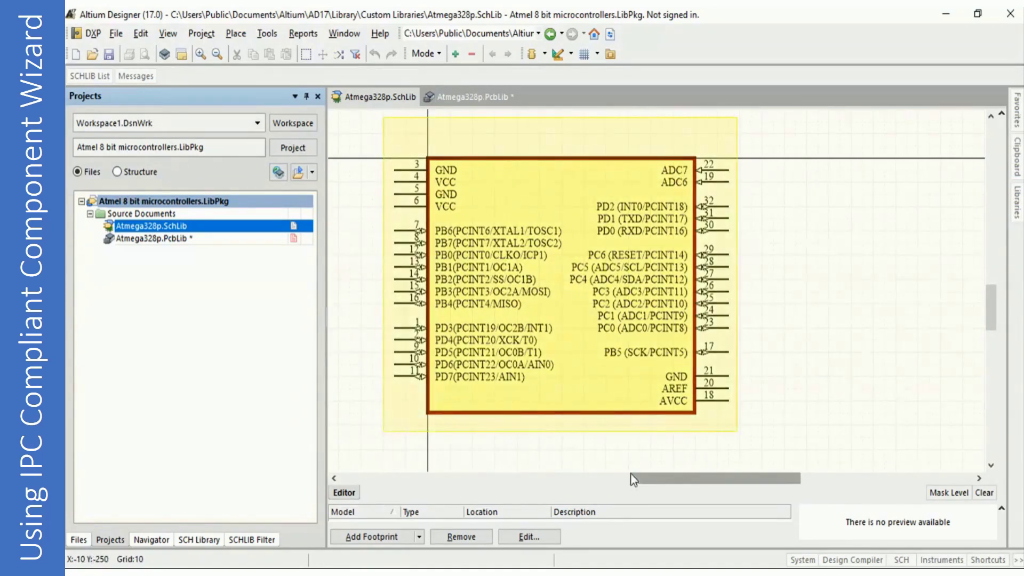
click(619, 465)
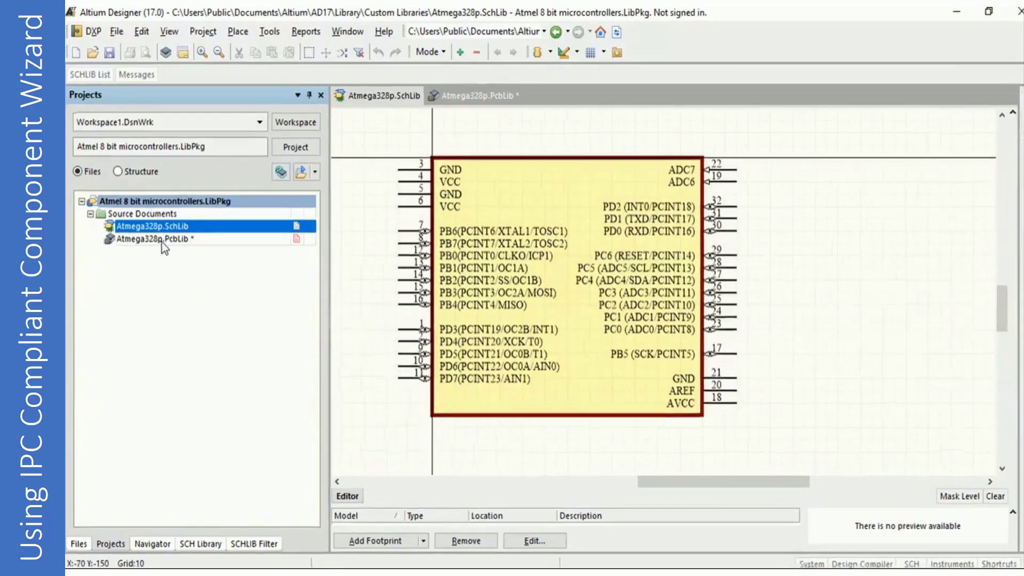
double_click(161, 240)
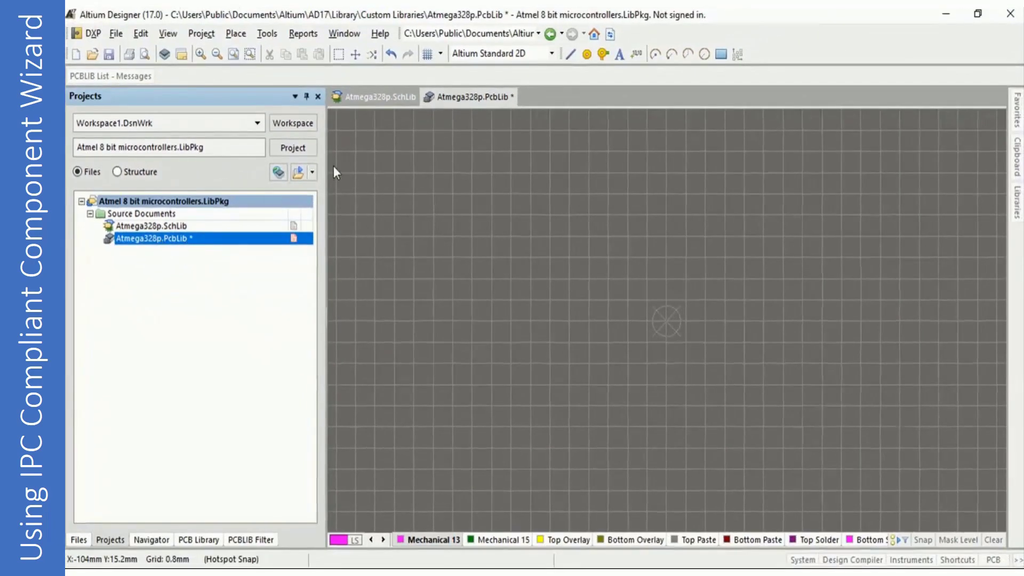
click(379, 97)
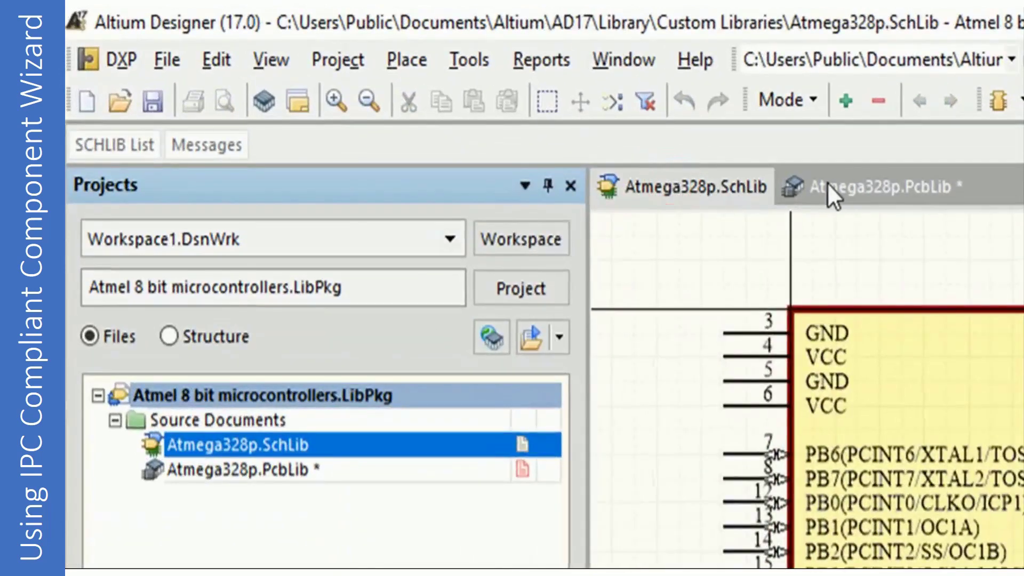
click(837, 183)
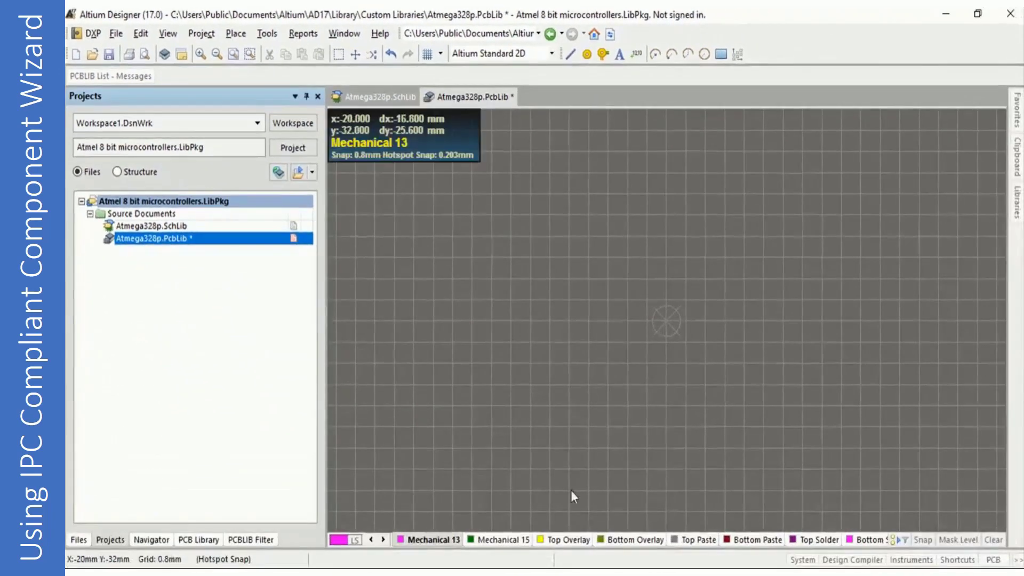
- Switch to the Atmel-328P datasheet in Acrobat Reader and examine the 32A package drawing, its common dimensions table and the package type
key(alt+Tab)
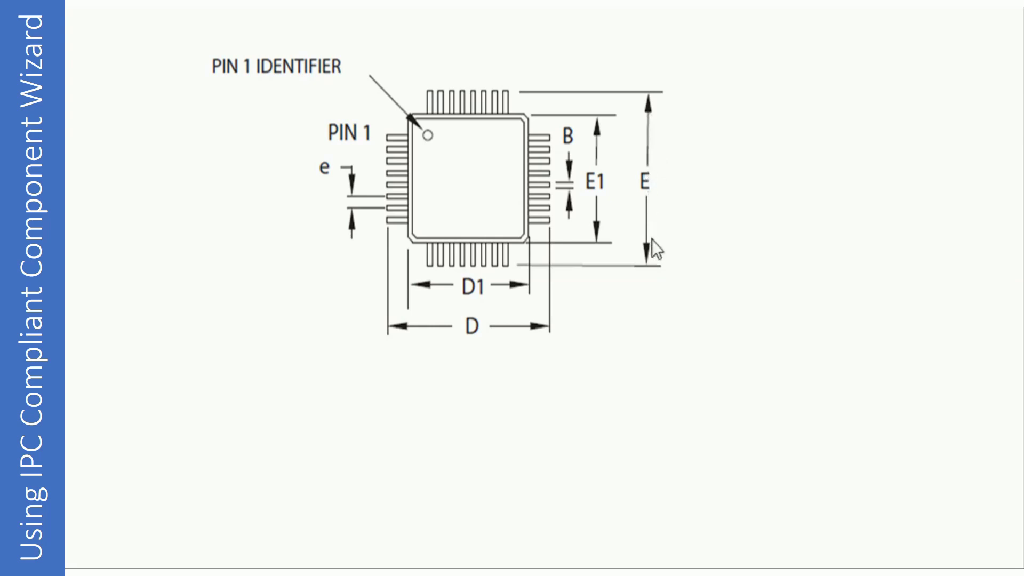
scroll(650, 251, down, 5)
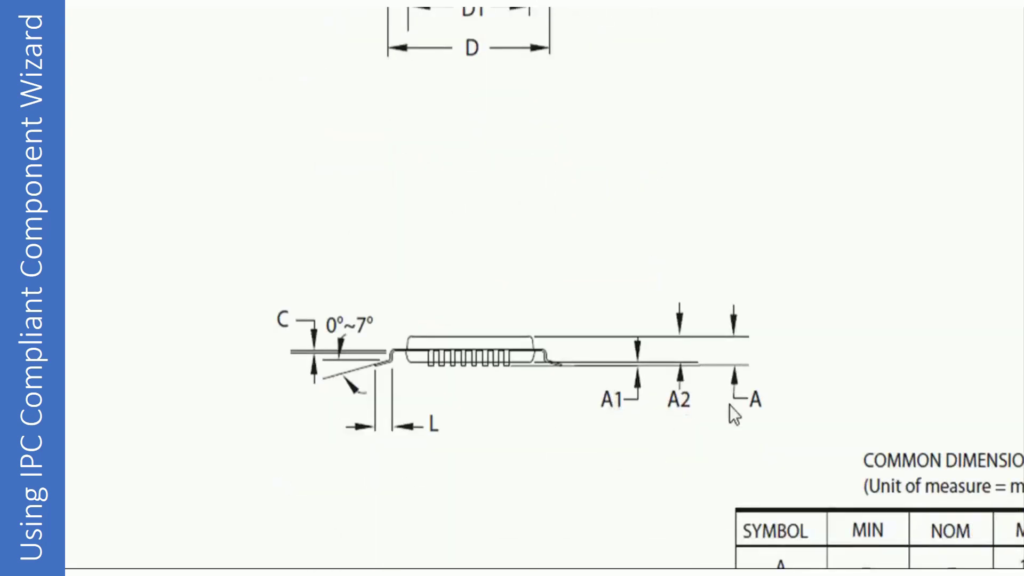
scroll(643, 449, down, 2)
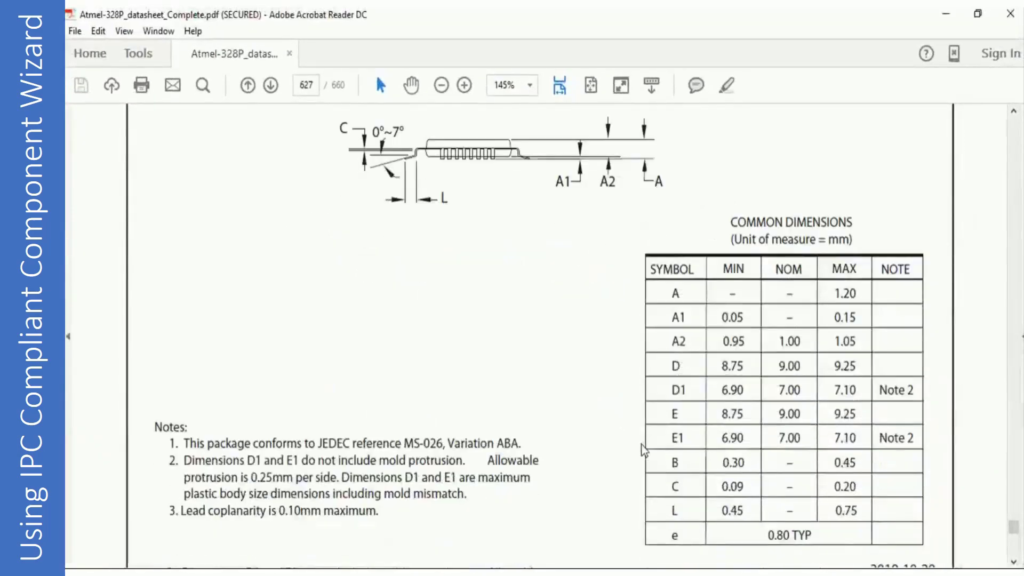
scroll(643, 449, down, 1)
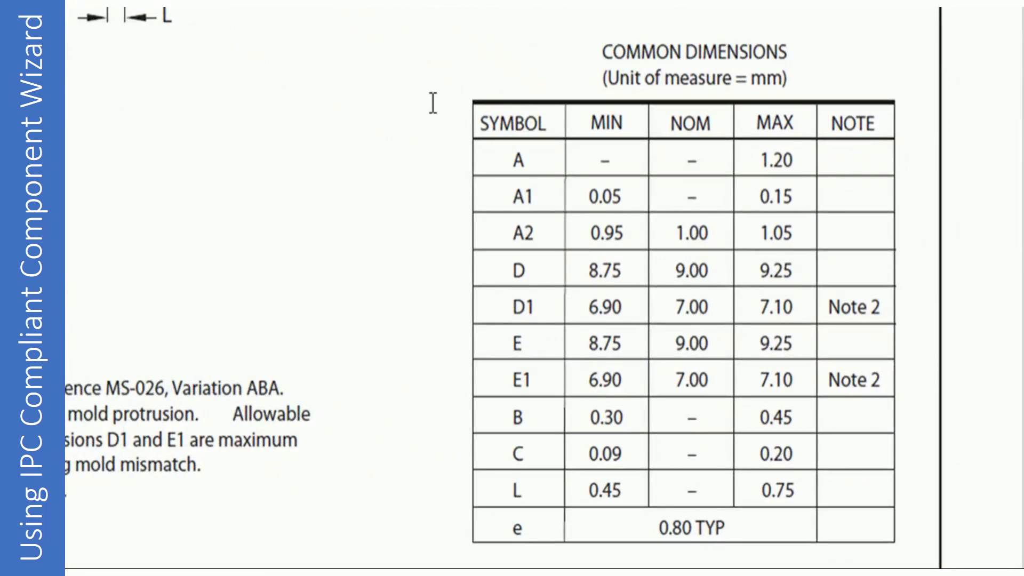
scroll(451, 140, down, 3)
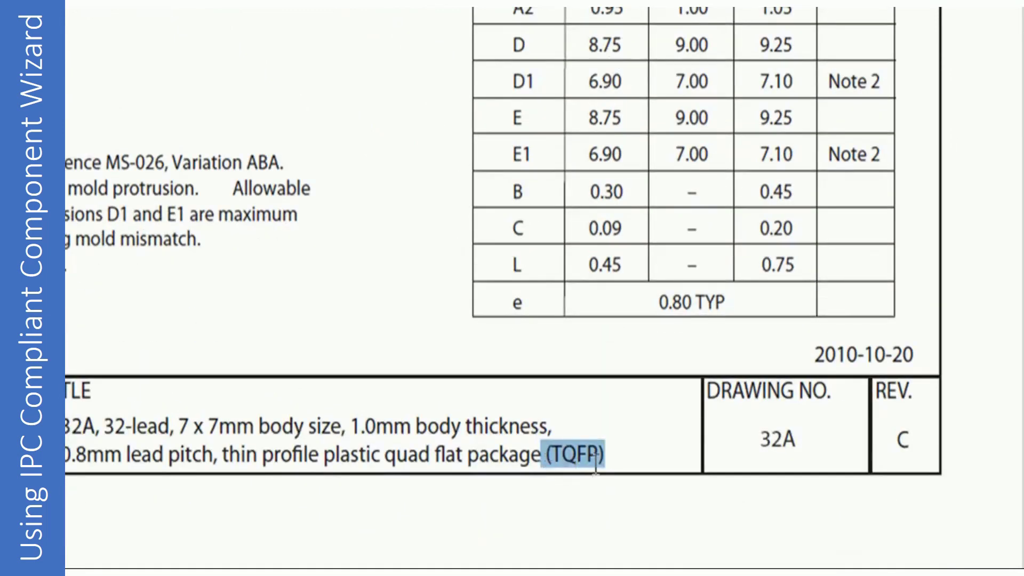
drag(608, 454, 548, 459)
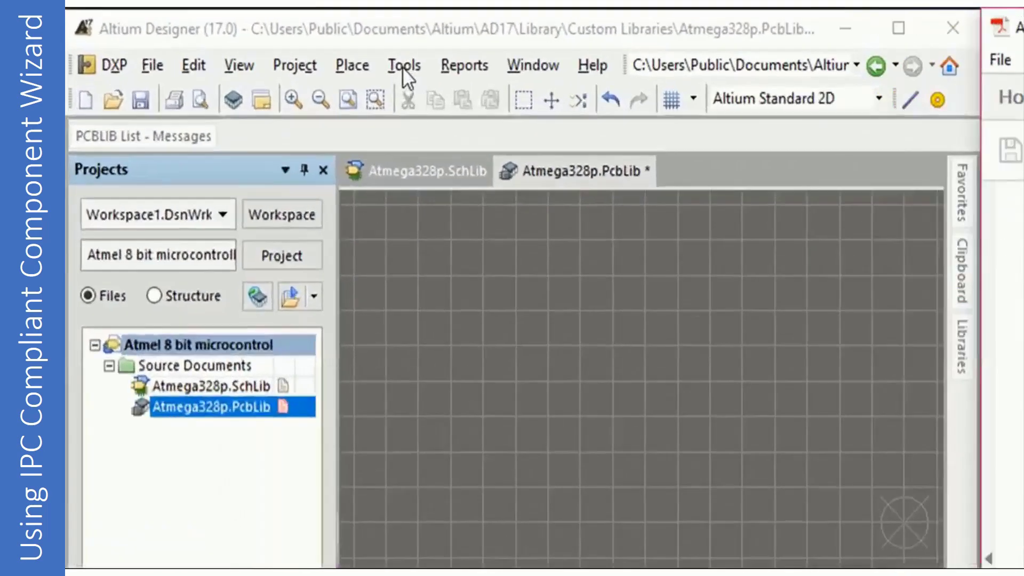
- Start the IPC Compliant Footprint Wizard for the PCB library, place it beside the datasheet and proceed to the component type selection
click(403, 68)
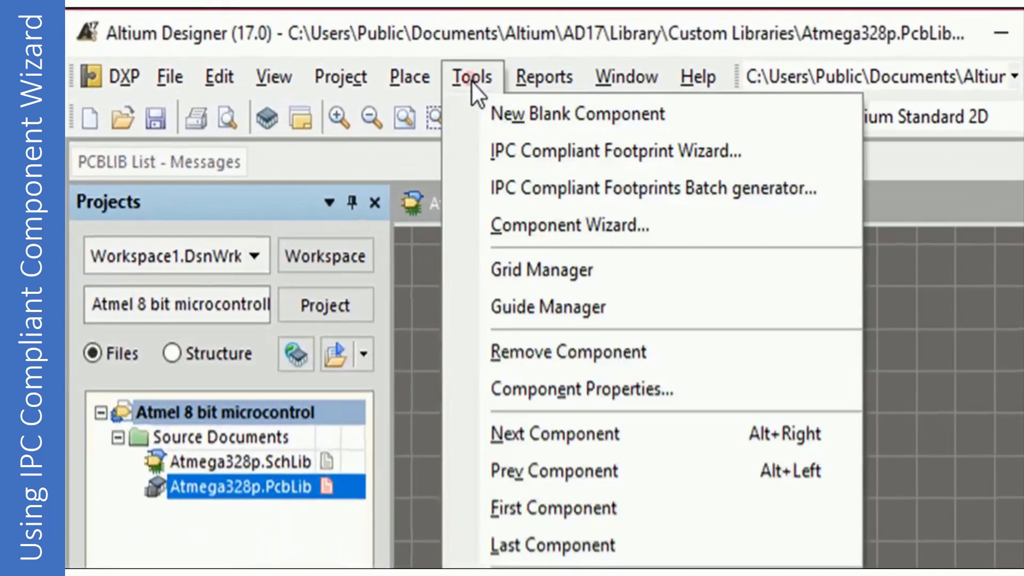
click(540, 155)
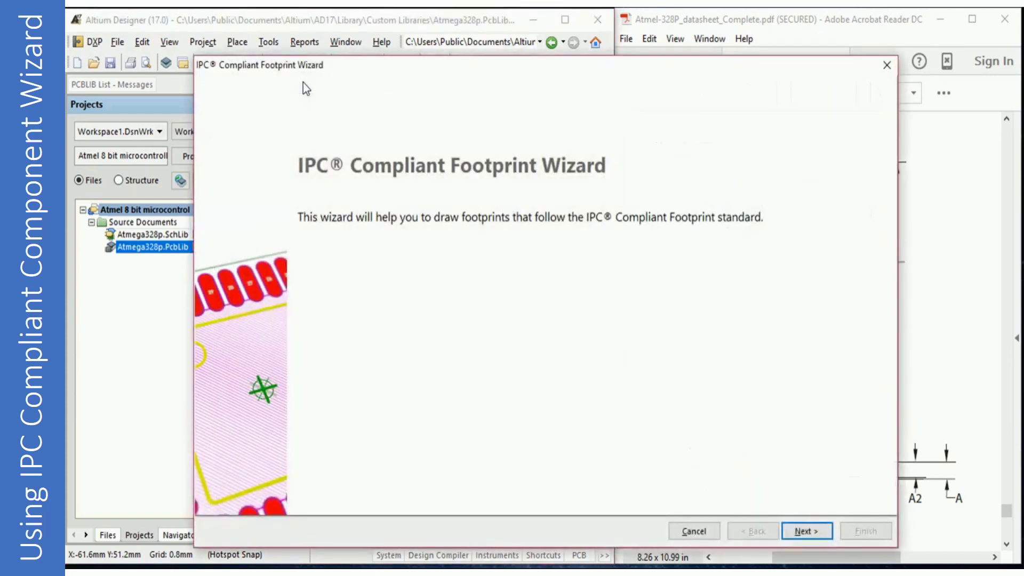
drag(411, 66, 299, 38)
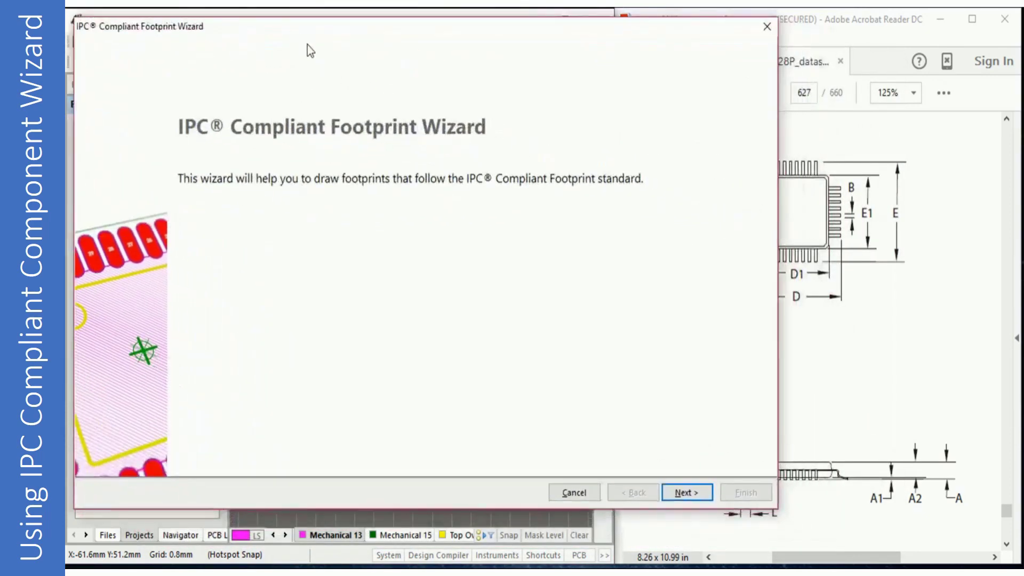
click(677, 492)
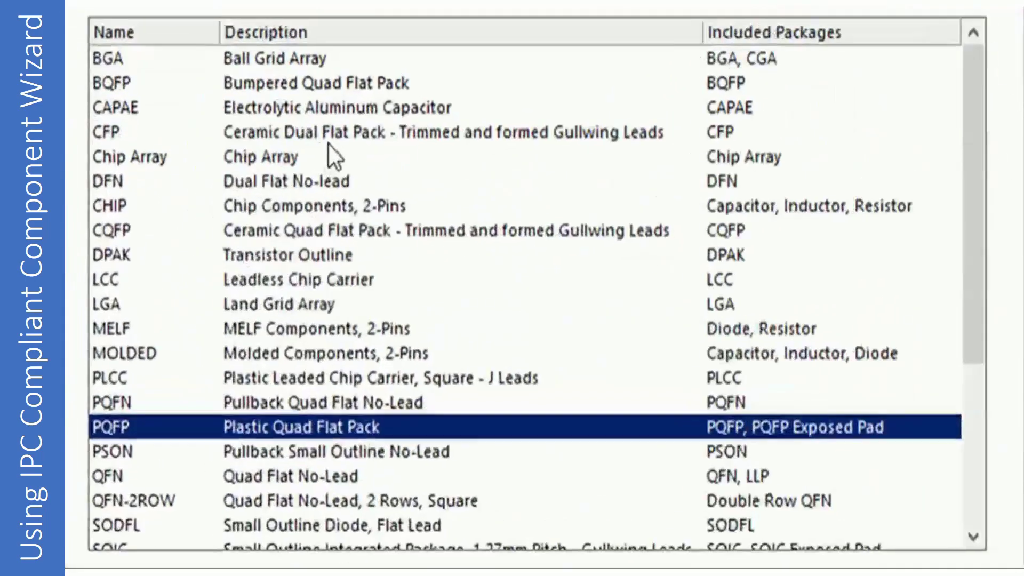
- Preview the CFP, CHIP and LGA entries among the wizard's component types
click(329, 139)
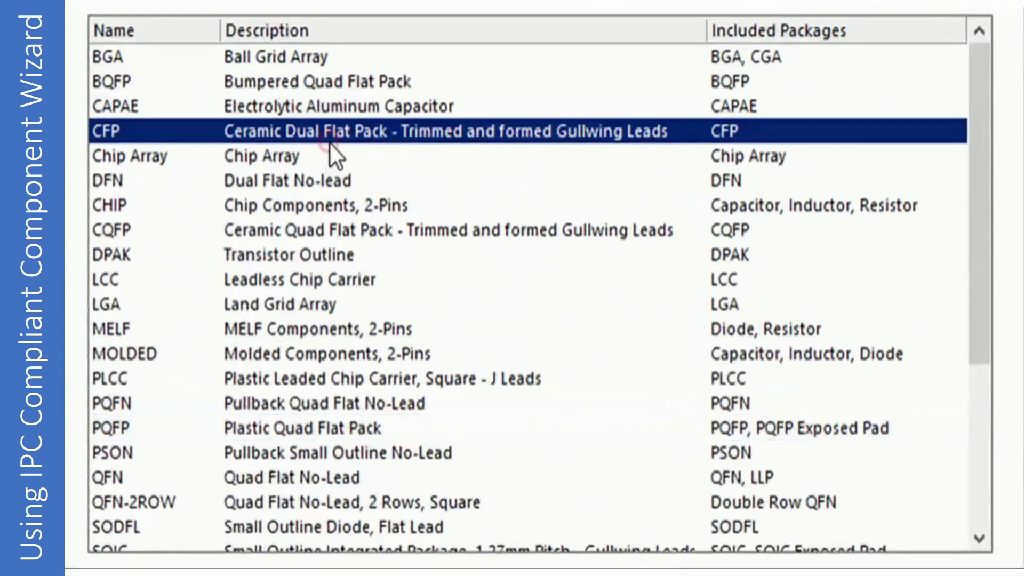
click(276, 206)
click(277, 309)
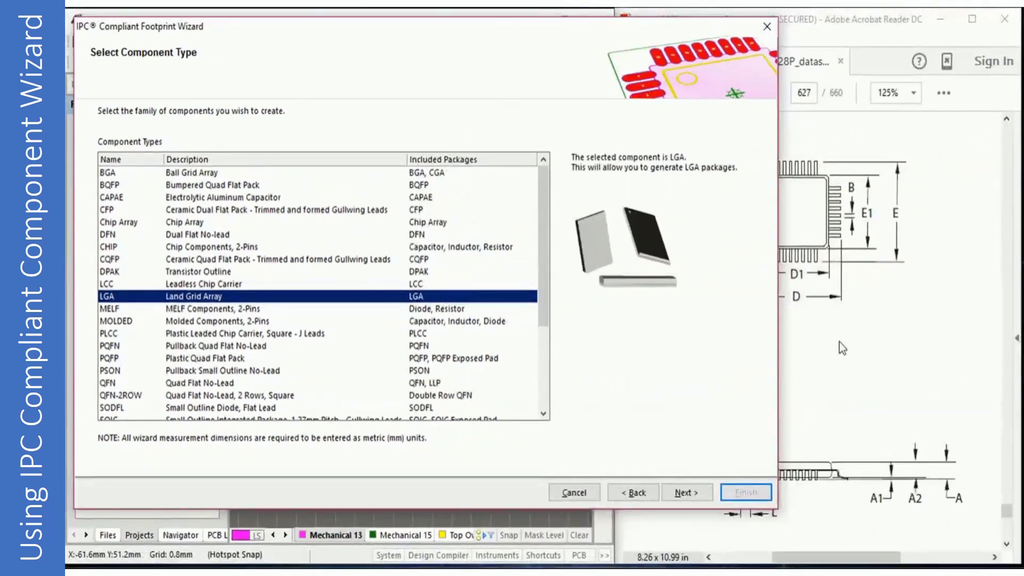
- Check the package type in the datasheet's drawing title and highlight the TQFP designation
click(839, 341)
scroll(836, 347, down, 10)
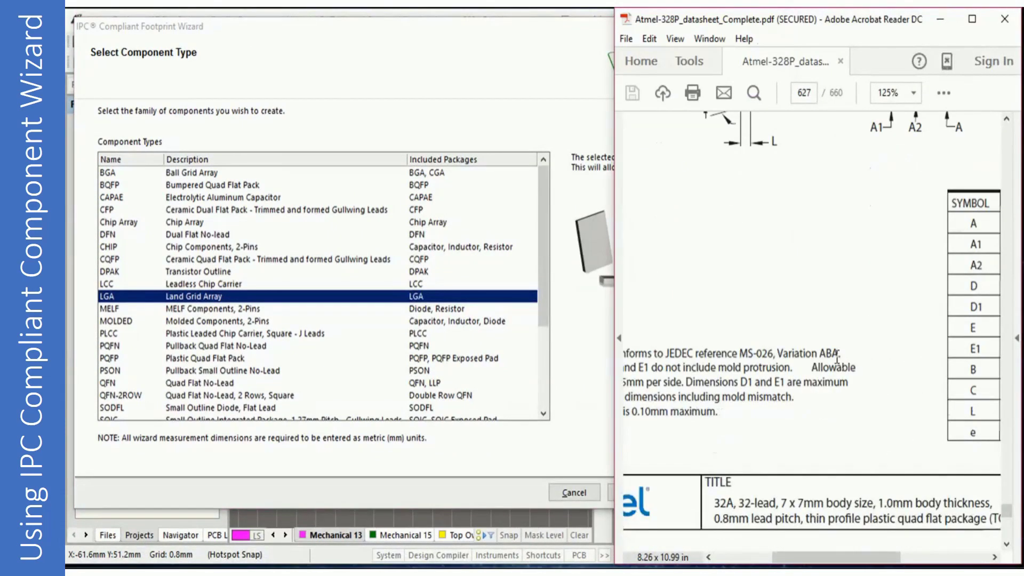
drag(806, 555, 842, 556)
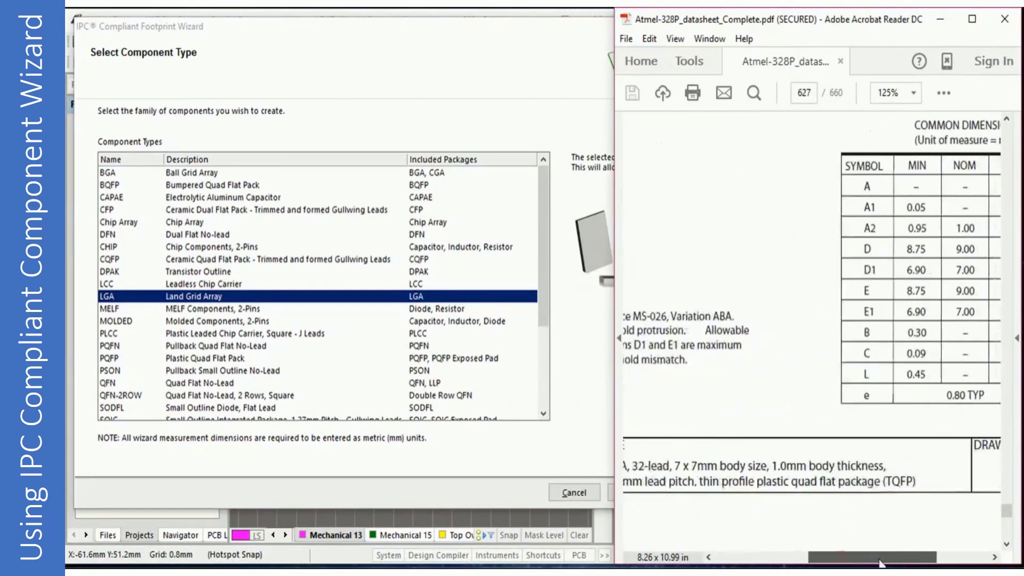
drag(914, 481, 883, 482)
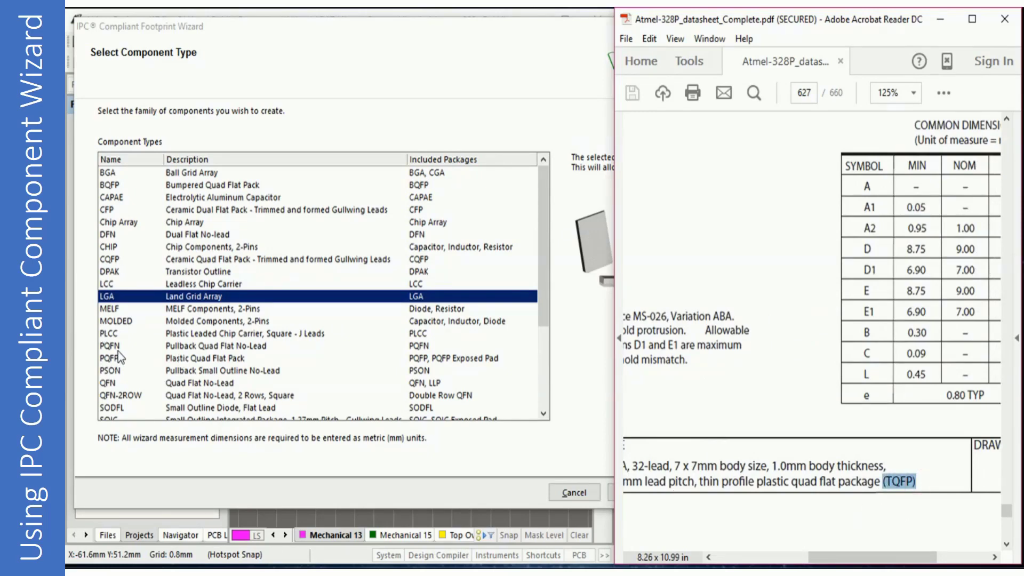
- Choose PQFP (Plastic Quad Flat Pack) as the component type and proceed to the package overall dimensions
scroll(119, 357, down, 3)
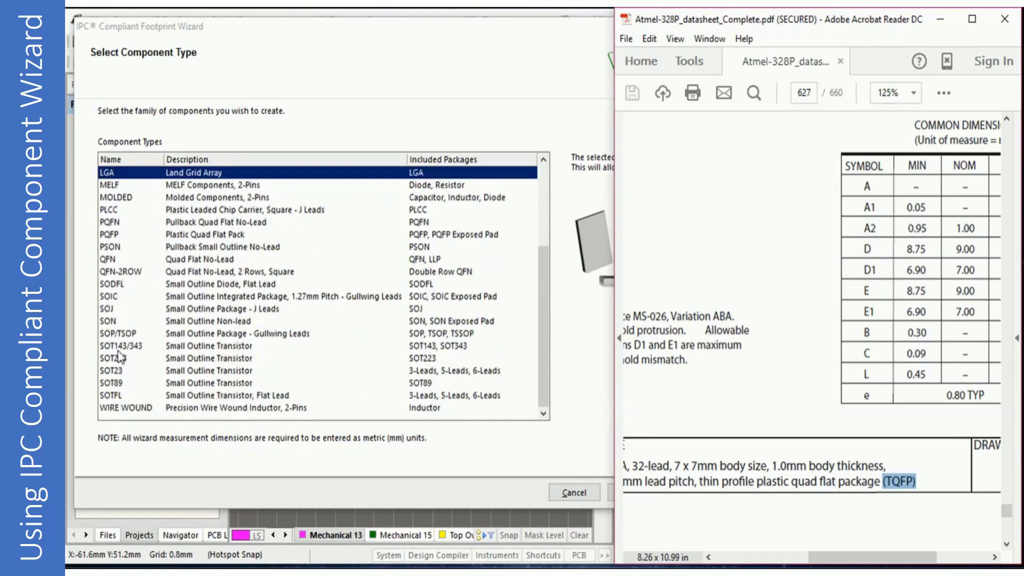
click(109, 235)
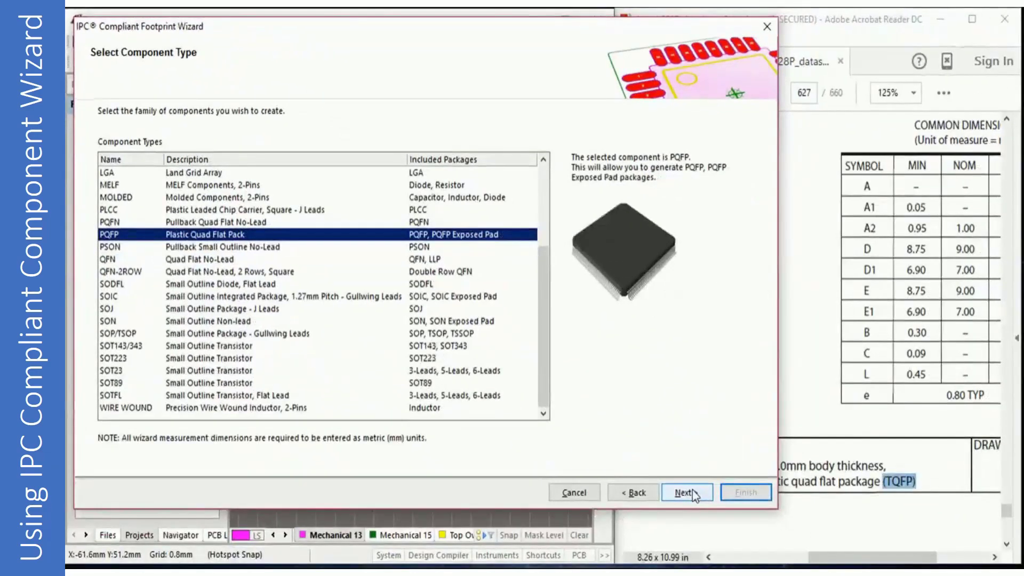
click(692, 491)
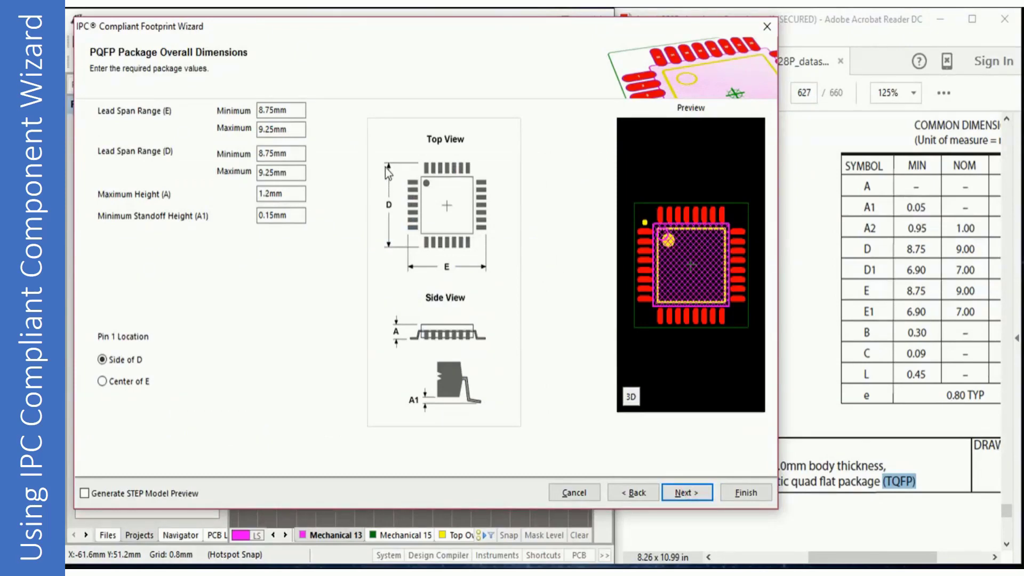
- Examine the datasheet's top-view package drawing to match its D and E dimensions with the wizard's diagram
click(828, 248)
scroll(829, 258, up, 6)
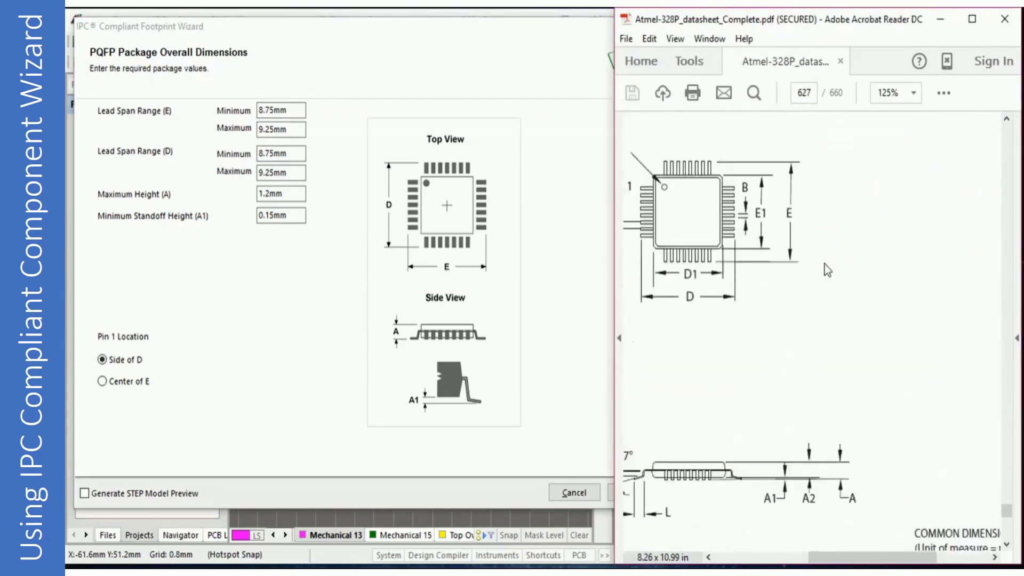
drag(811, 558, 801, 561)
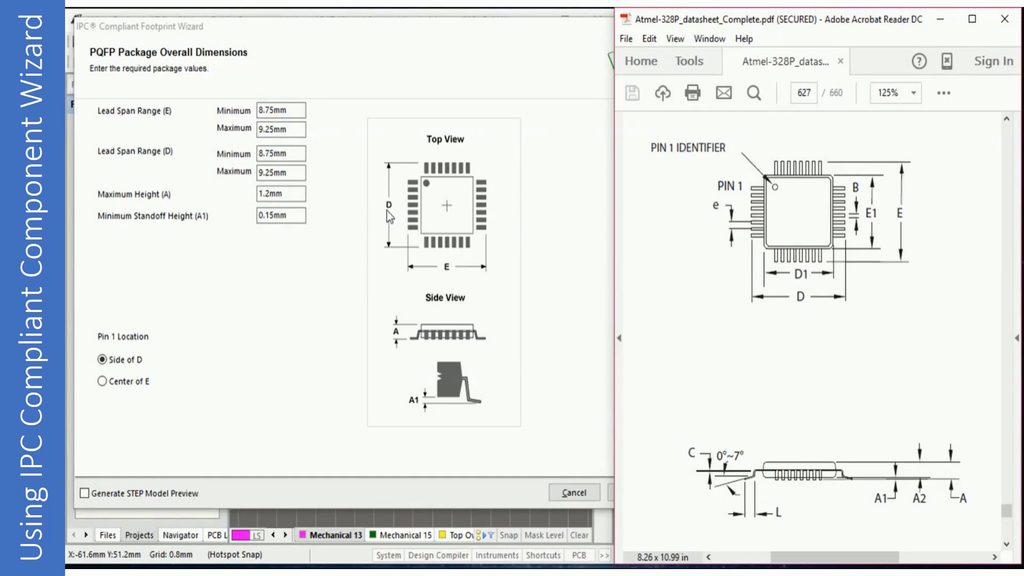
- Compare the D and E rows of the datasheet's dimensions table with the minimum and maximum lead span ranges in the wizard
scroll(840, 387, down, 5)
drag(840, 560, 923, 549)
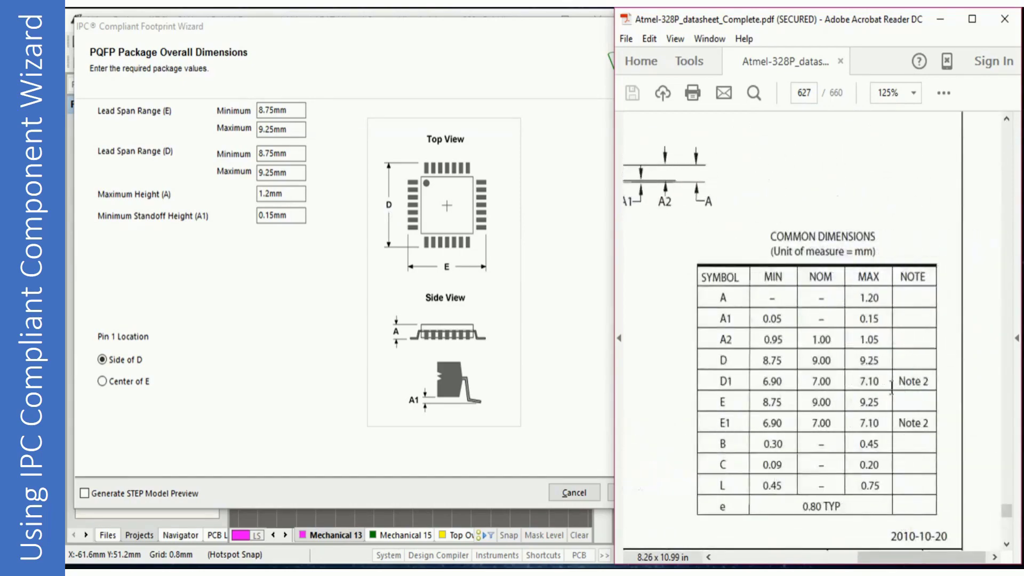
scroll(890, 386, down, 3)
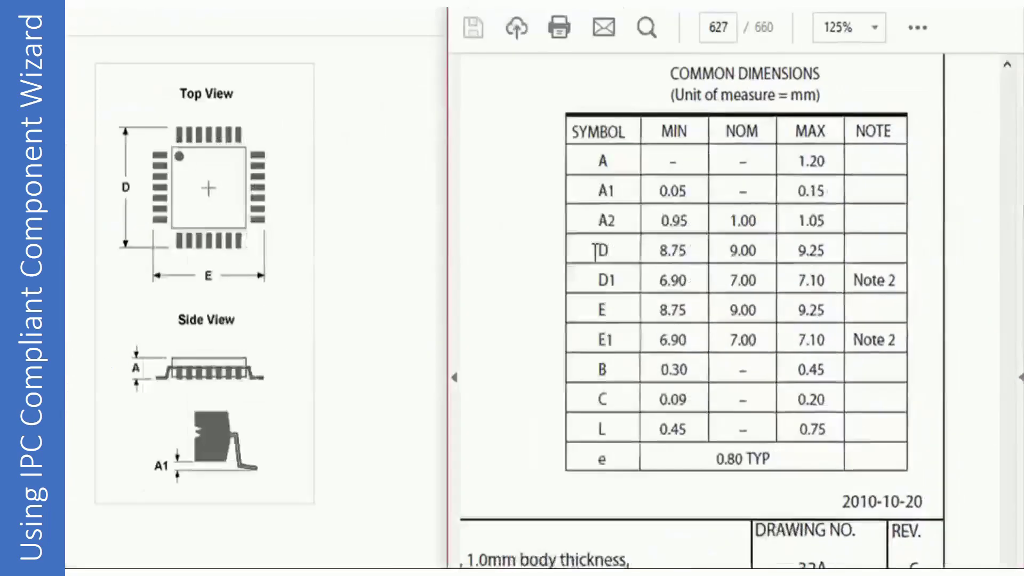
drag(720, 248, 768, 251)
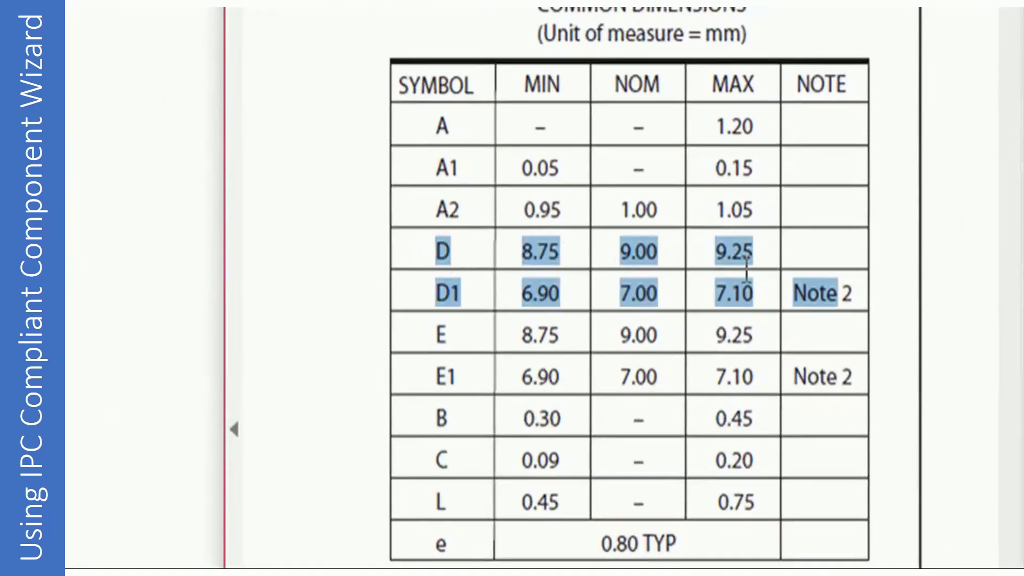
click(417, 264)
drag(437, 250, 747, 250)
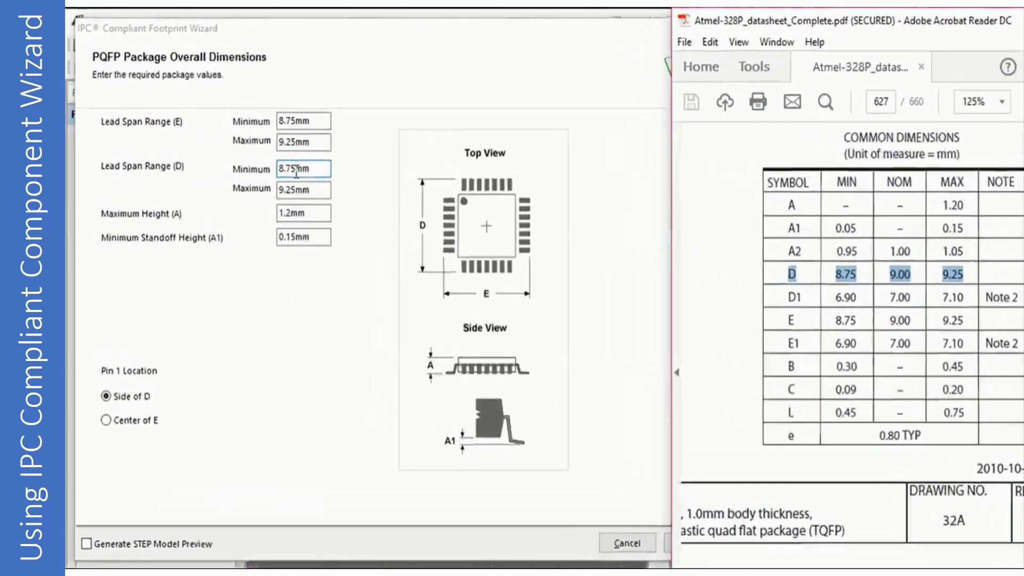
click(278, 175)
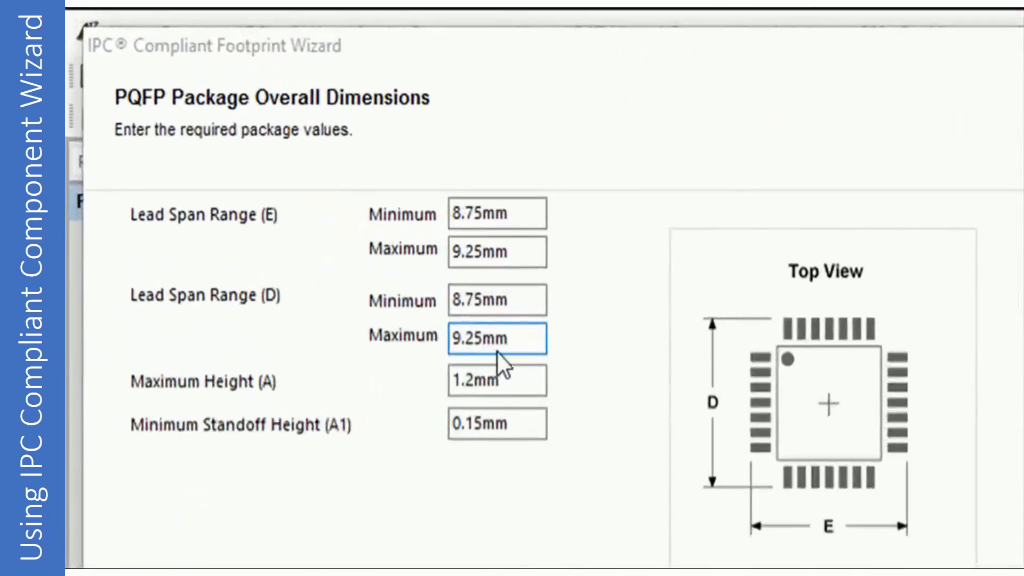
click(500, 367)
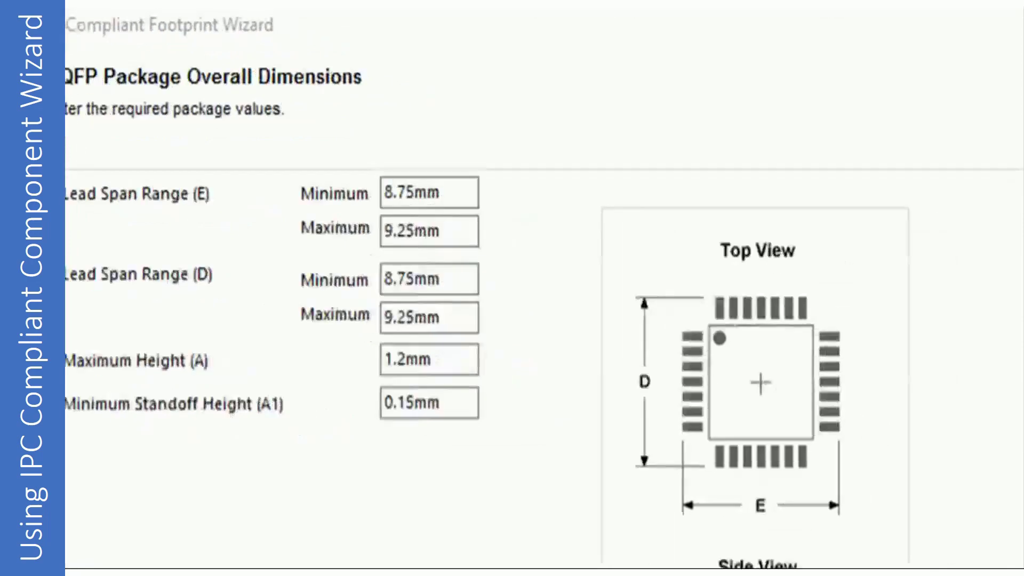
drag(603, 330, 860, 332)
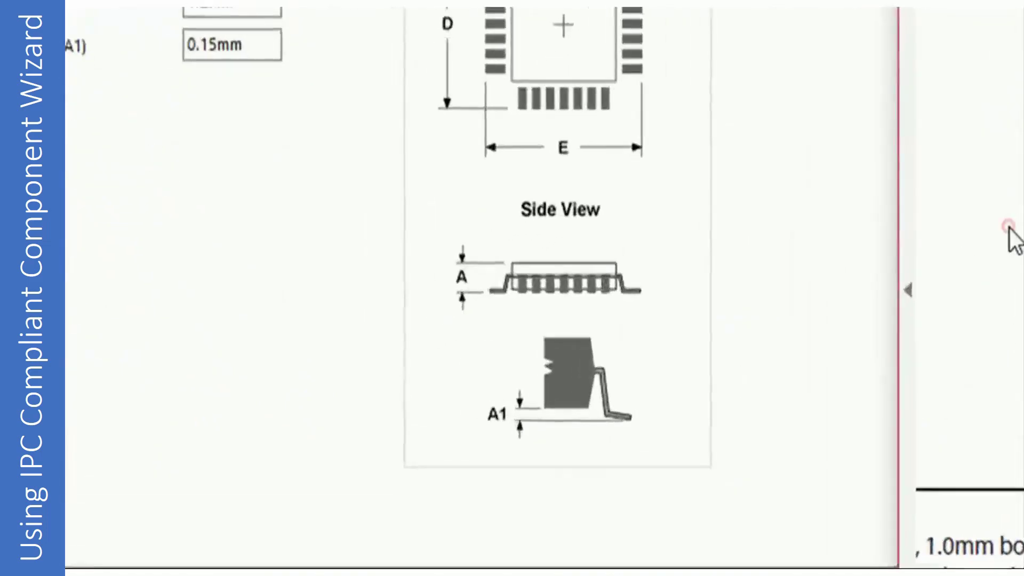
- Look up the maximum height A and standoff height A1 in the datasheet's side view and dimensions table
scroll(671, 314, up, 5)
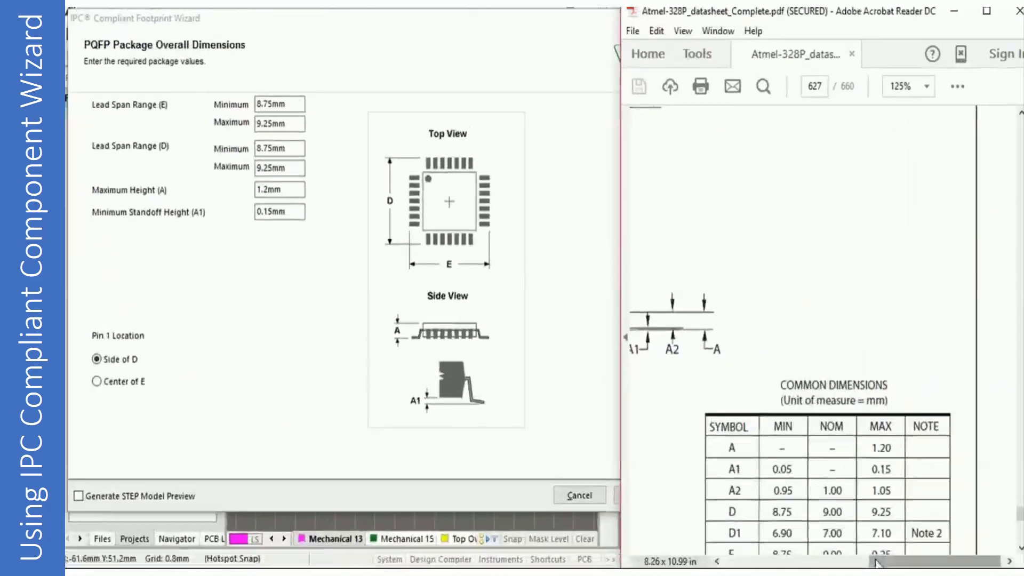
mouse_move(844, 563)
mouse_down()
mouse_move(785, 561)
mouse_move(794, 562)
mouse_up()
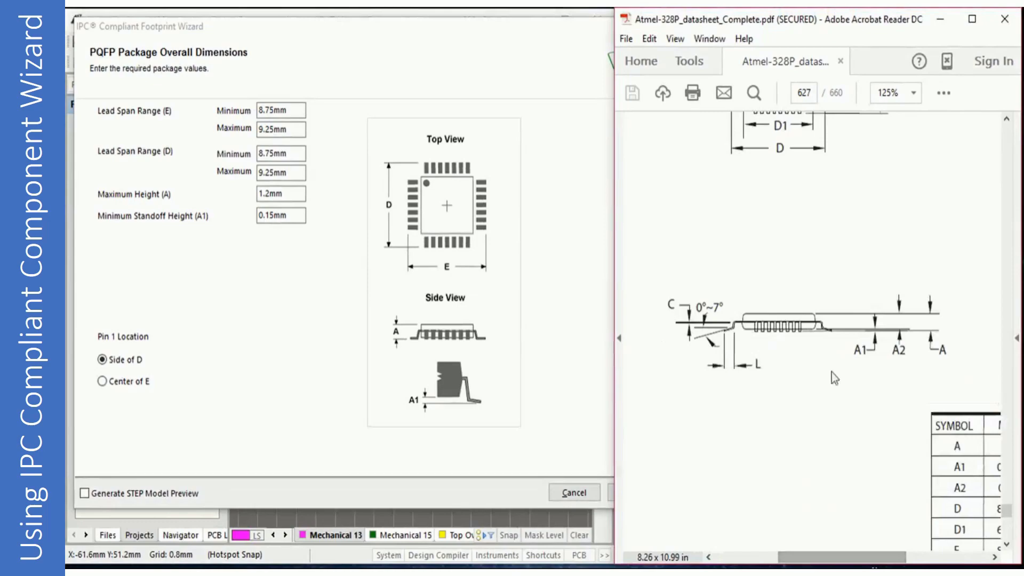
drag(901, 557, 976, 556)
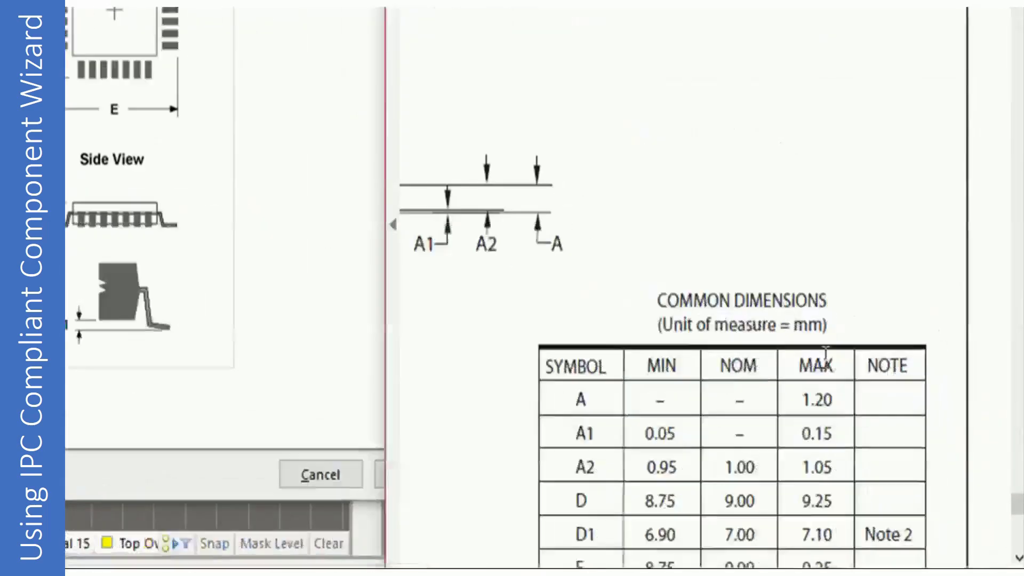
drag(869, 446, 893, 445)
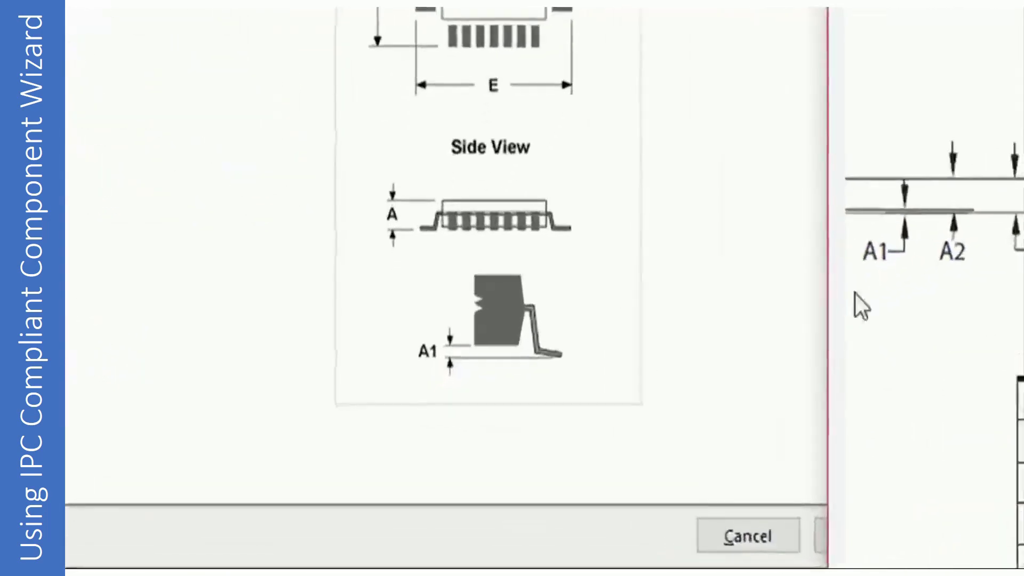
scroll(928, 224, left, 5)
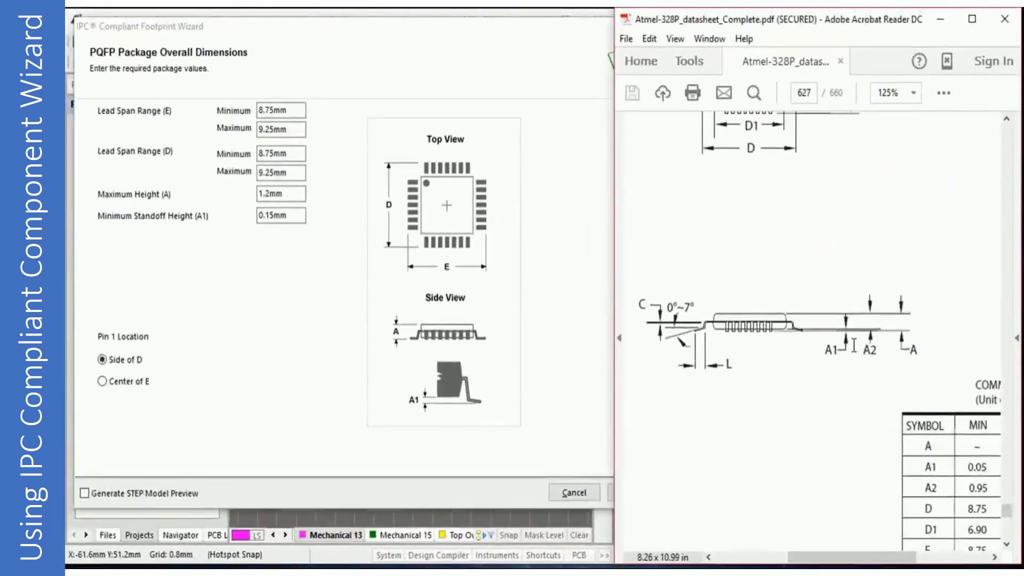
drag(860, 561, 920, 561)
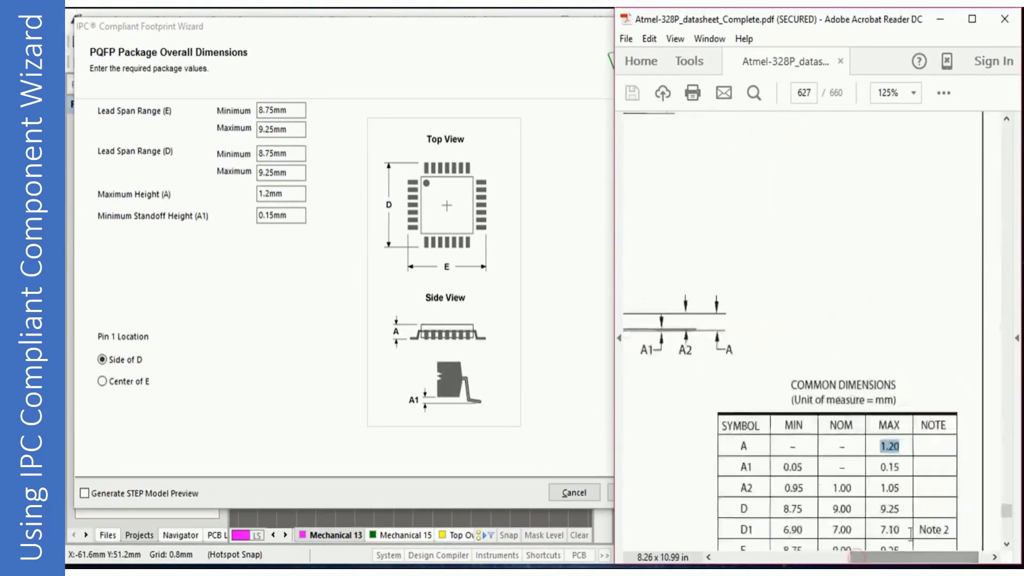
scroll(880, 437, down, 1)
drag(830, 407, 870, 401)
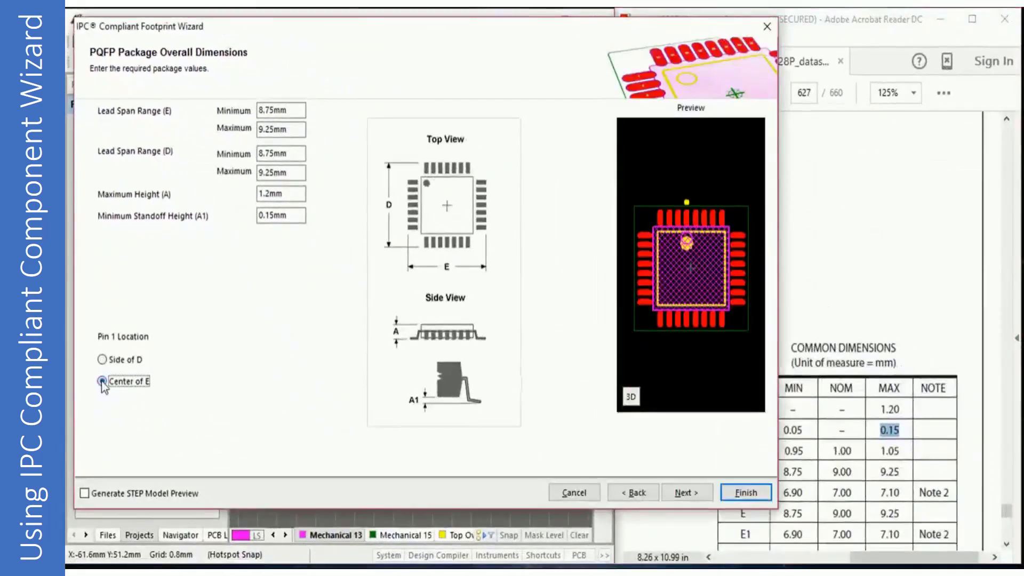
- Preview pin 1 at Center of E, restore Side of D, and check it against the datasheet's pin 1 identifier
click(102, 381)
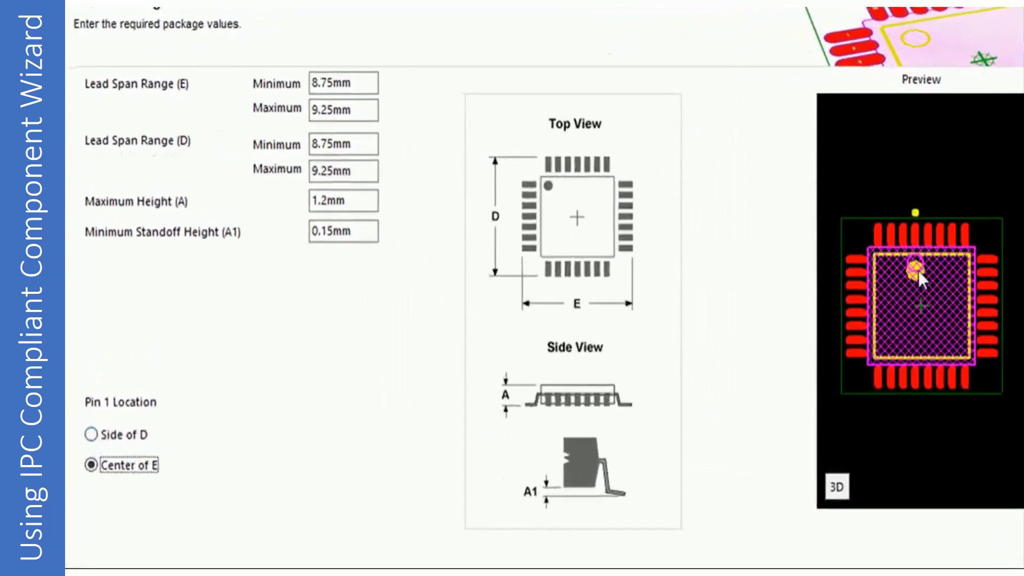
click(92, 434)
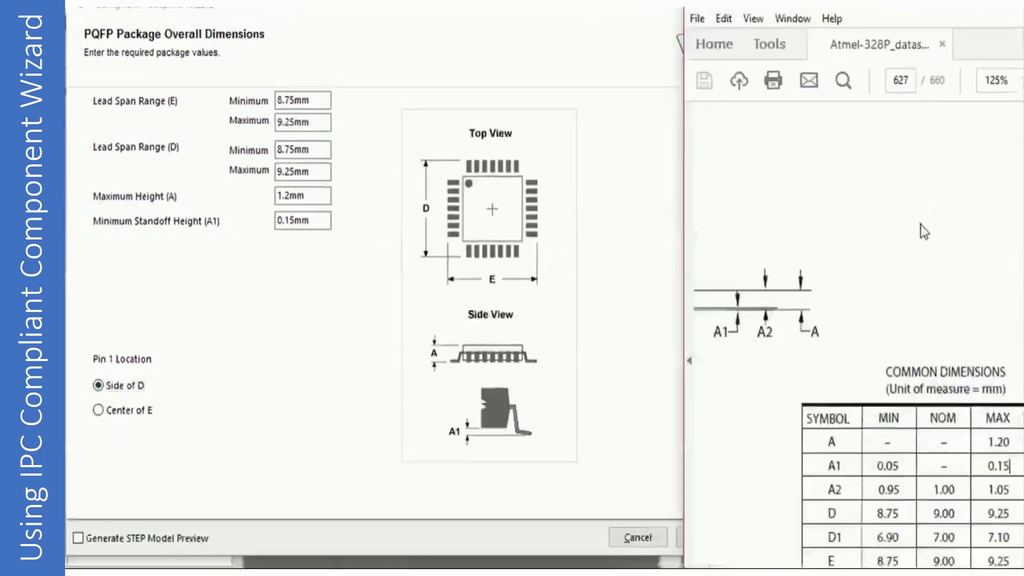
scroll(772, 254, up, 3)
drag(880, 558, 796, 561)
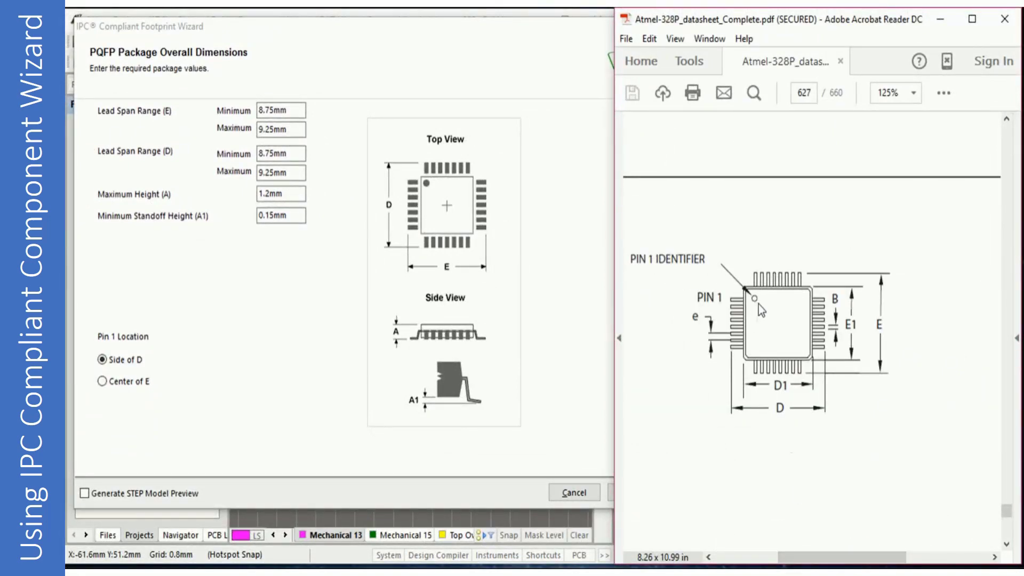
click(561, 469)
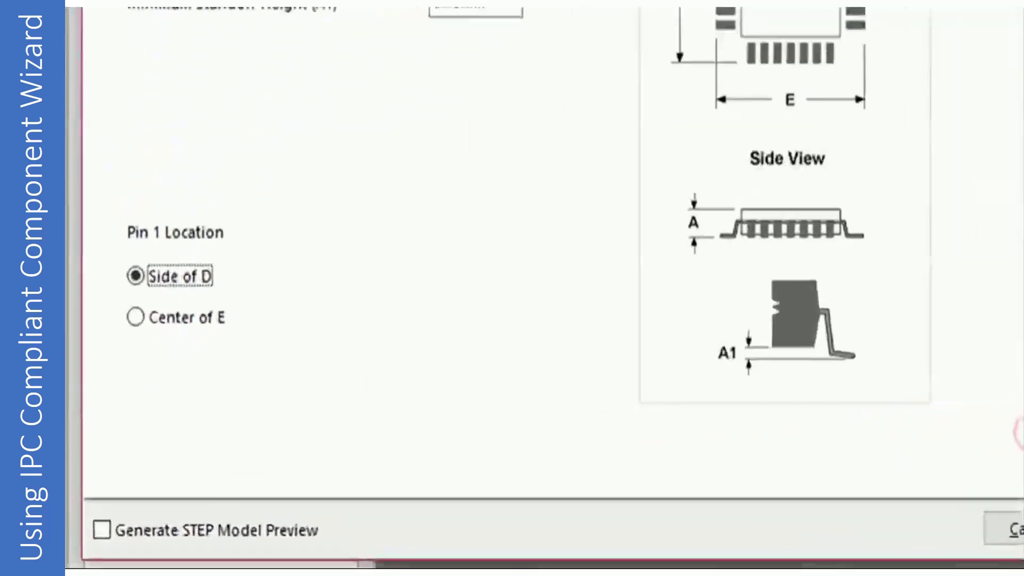
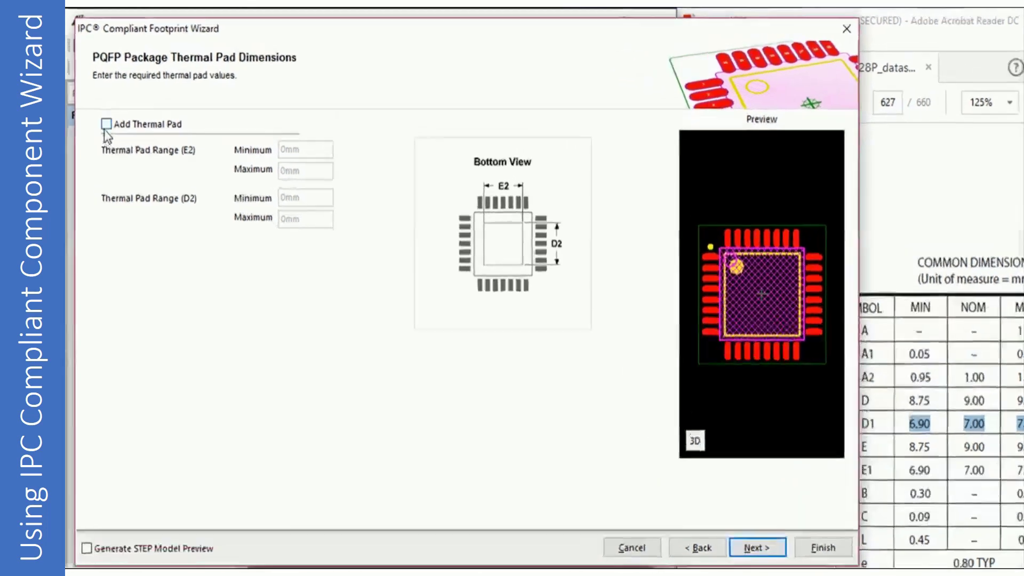
- Leave the thermal pad disabled and accept the calculated heel spacing to reach the solder fillets
click(102, 112)
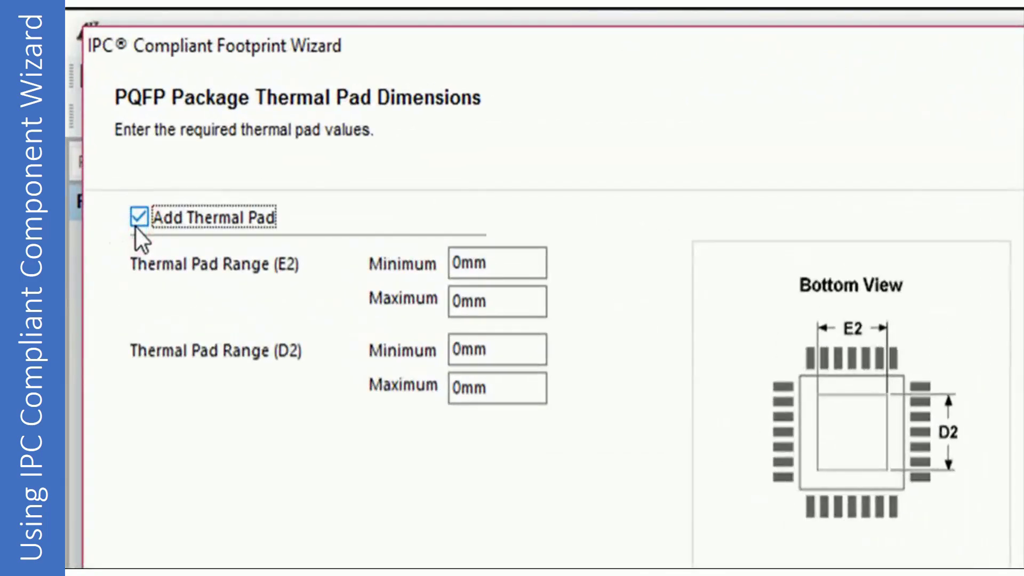
click(136, 224)
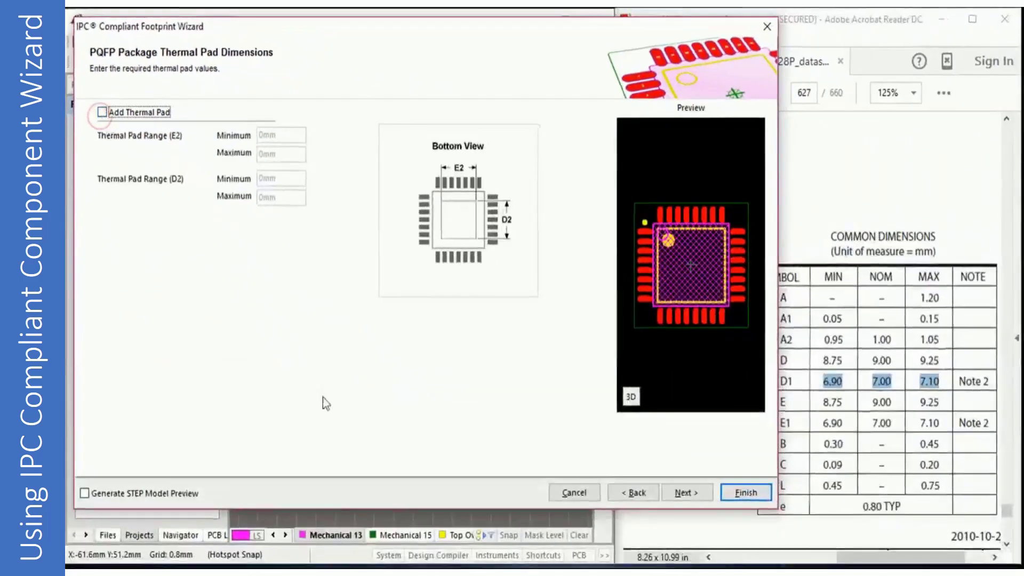
click(681, 494)
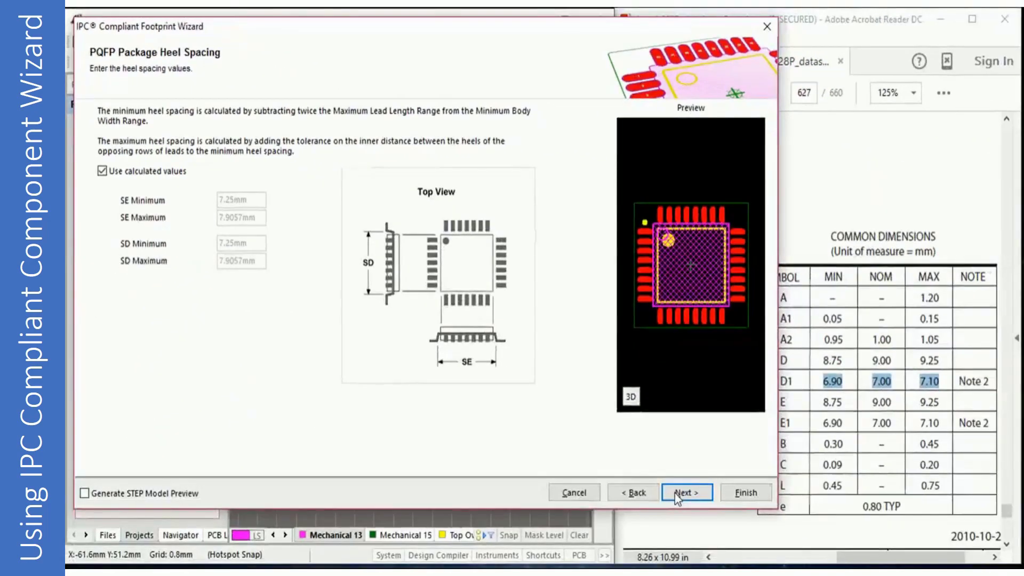
click(674, 494)
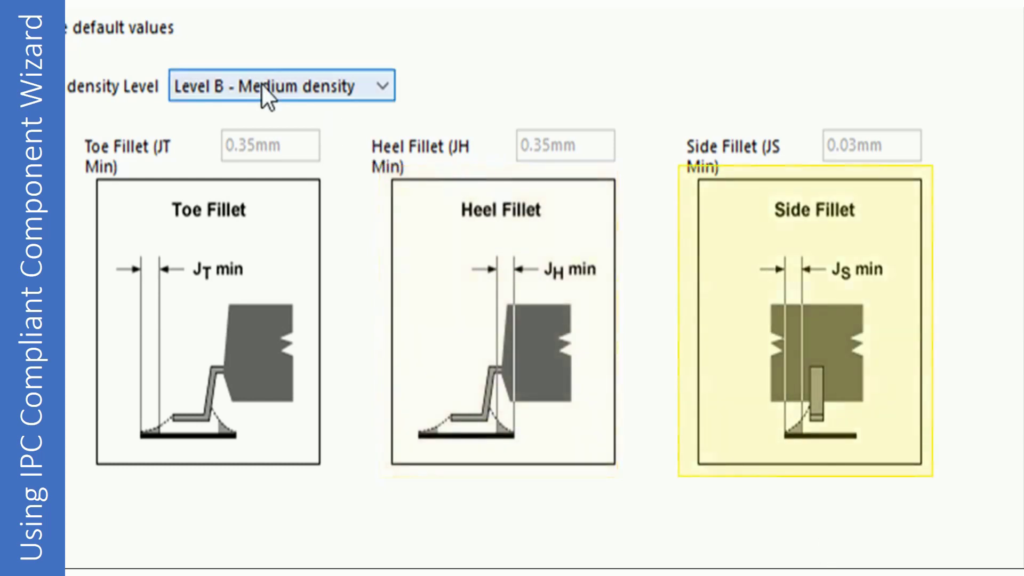
- Keep the default solder fillet values for Level B - Medium density and proceed to the component tolerances
click(54, 27)
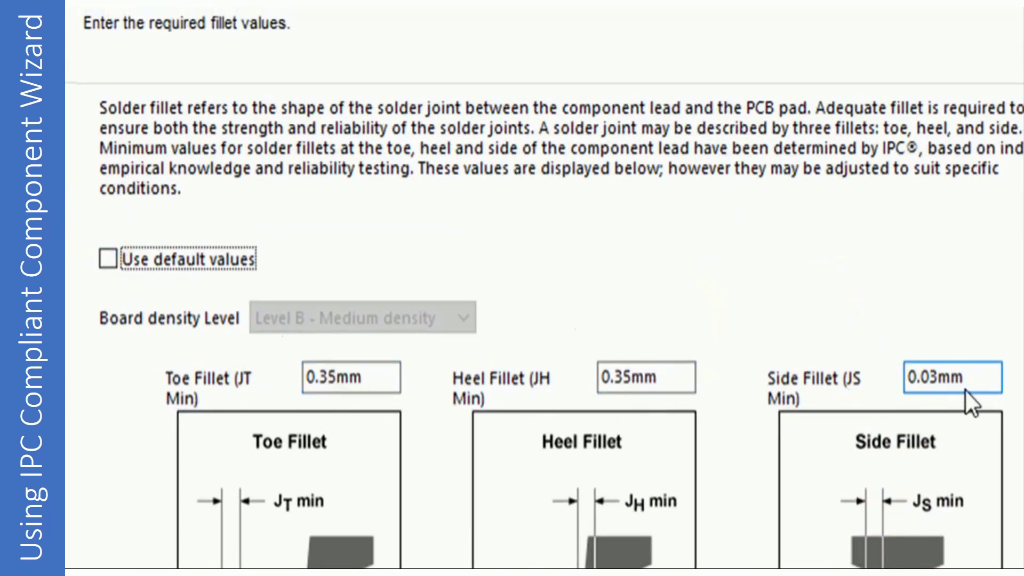
click(105, 260)
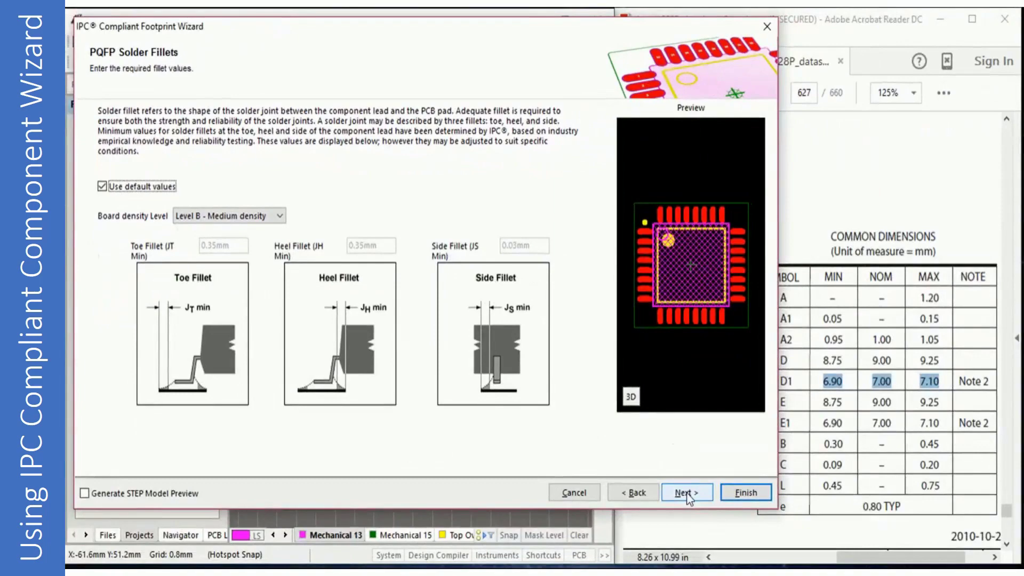
click(687, 493)
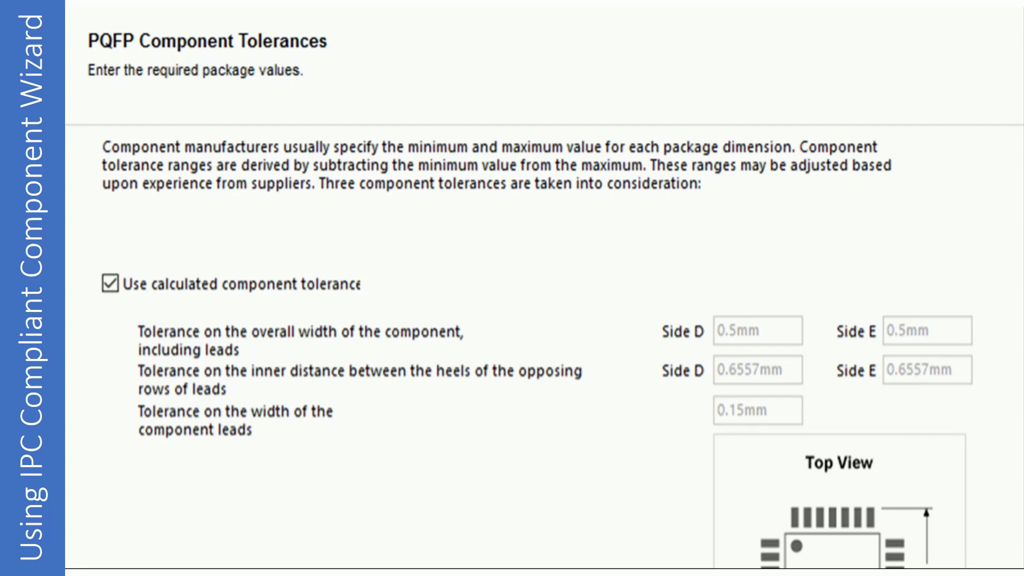
- Keep the calculated component tolerances and proceed to the IPC tolerances
click(116, 283)
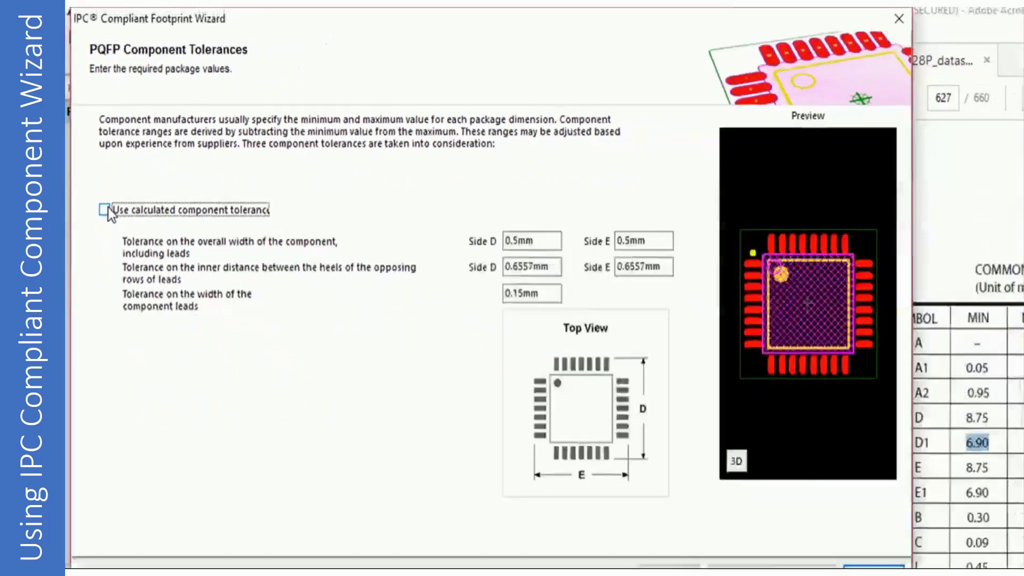
click(114, 282)
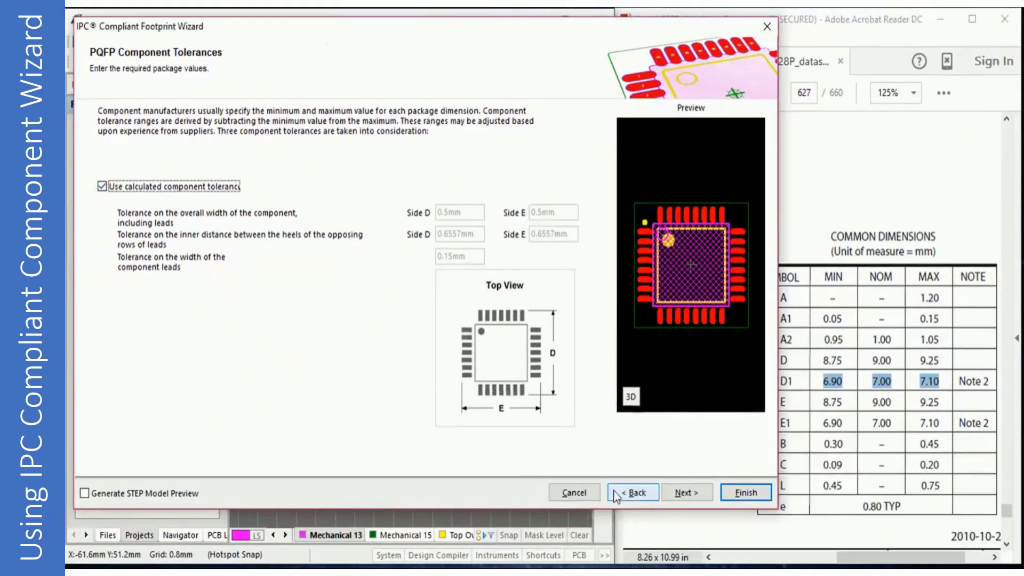
click(684, 493)
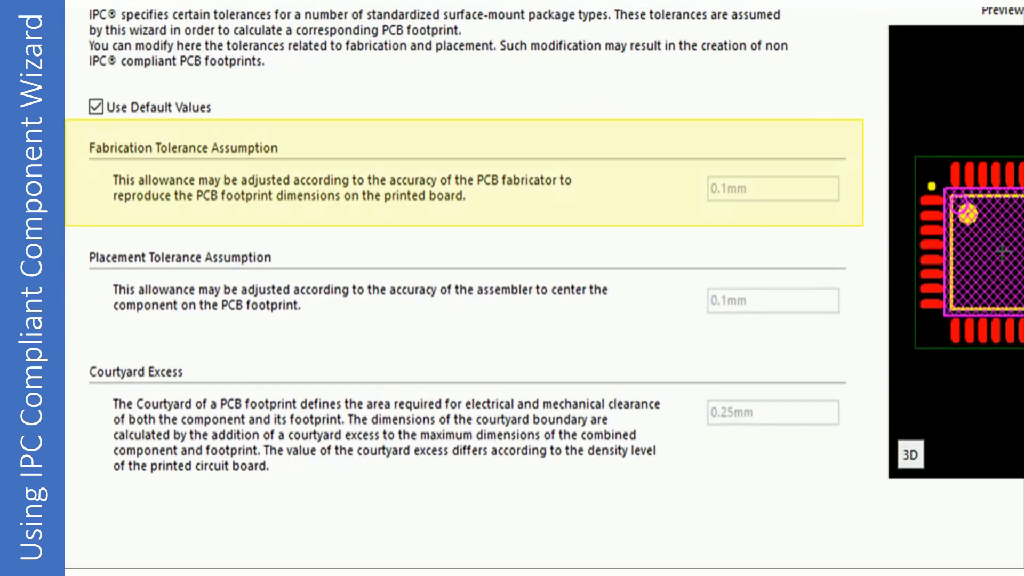
- Keep the default fabrication, placement and courtyard tolerance values and proceed to the footprint dimensions
click(96, 107)
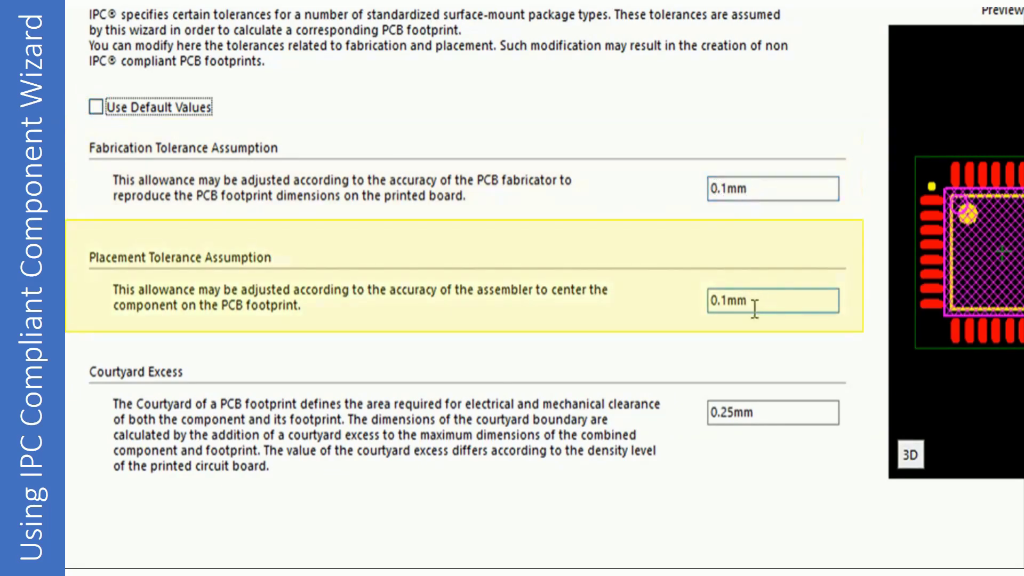
click(91, 112)
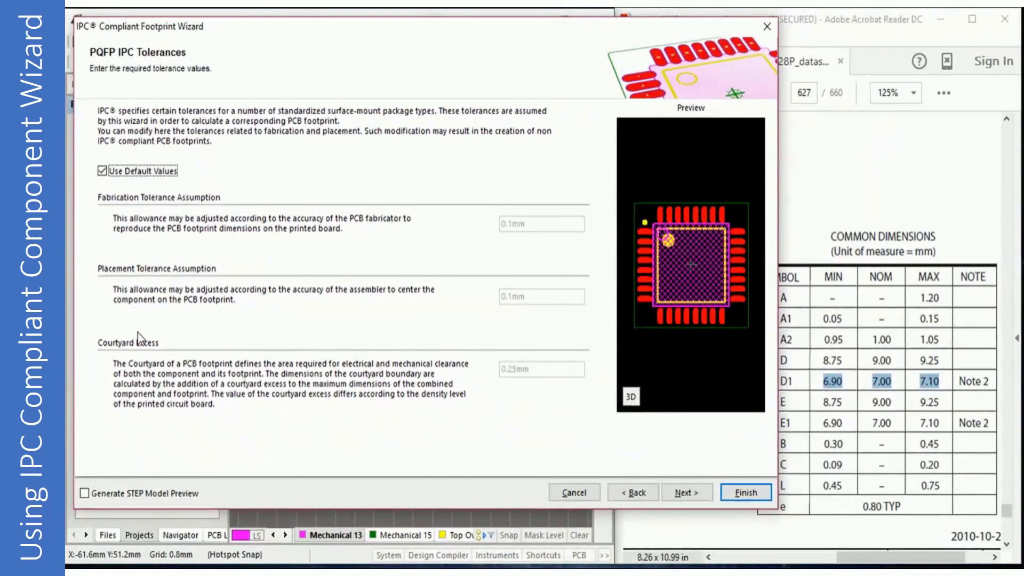
click(687, 492)
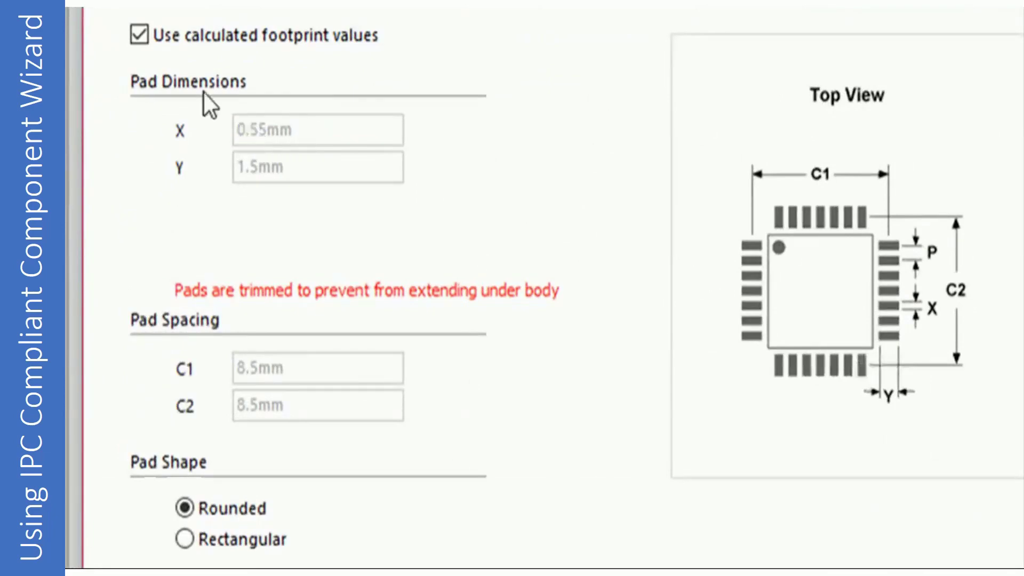
- Check the manual override for the pad dimensions and spacing, then restore the calculated footprint values
click(138, 35)
click(138, 35)
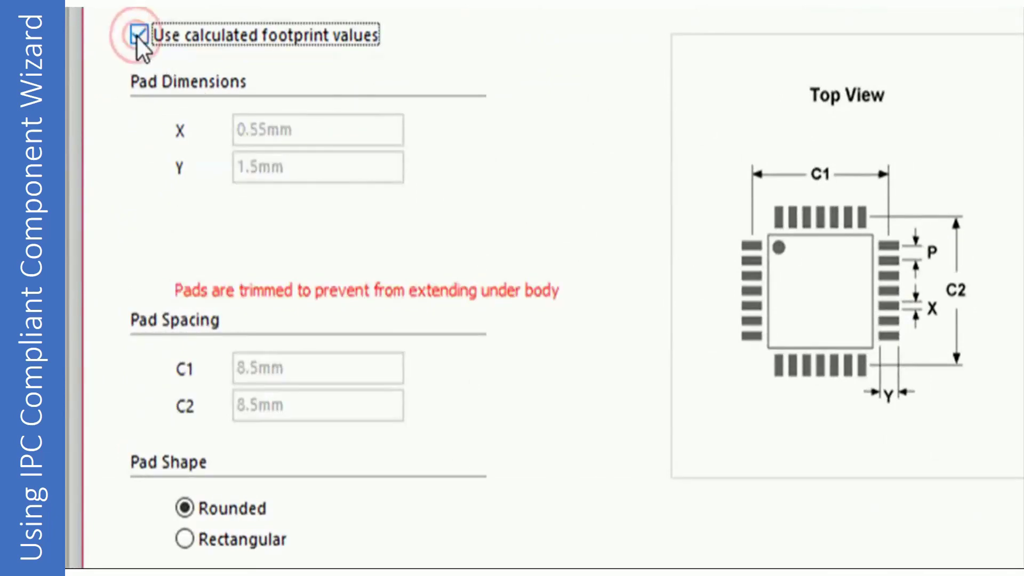
click(138, 35)
click(137, 36)
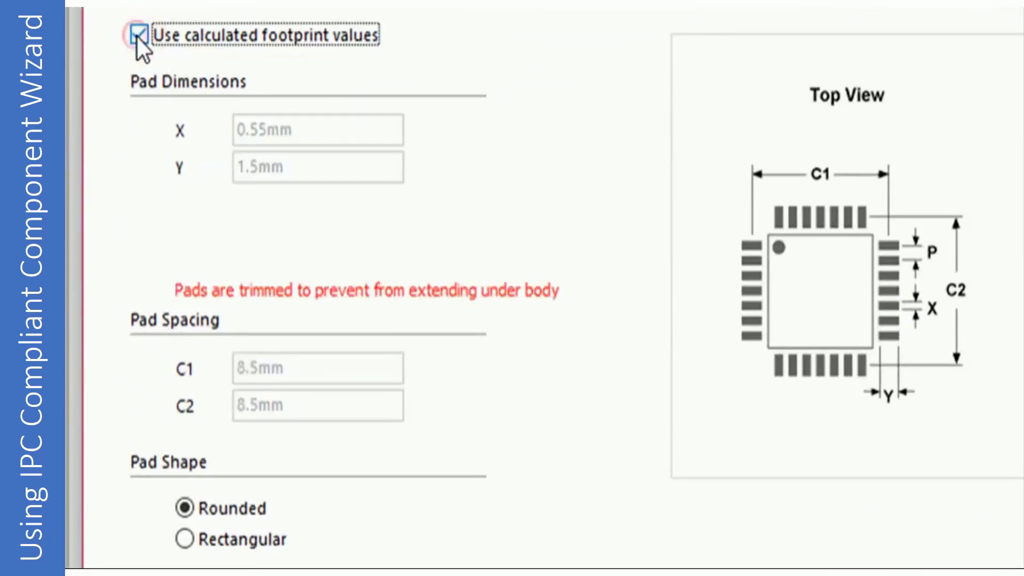
- Compare the rounded and rectangular pad shapes, choose Rectangular, and proceed to the silkscreen dimensions
click(187, 539)
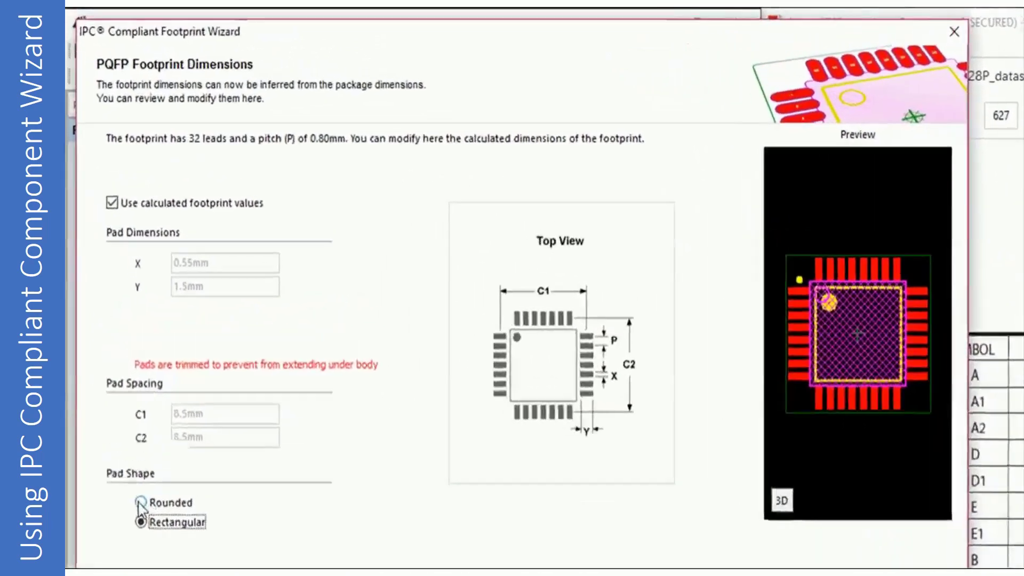
click(140, 398)
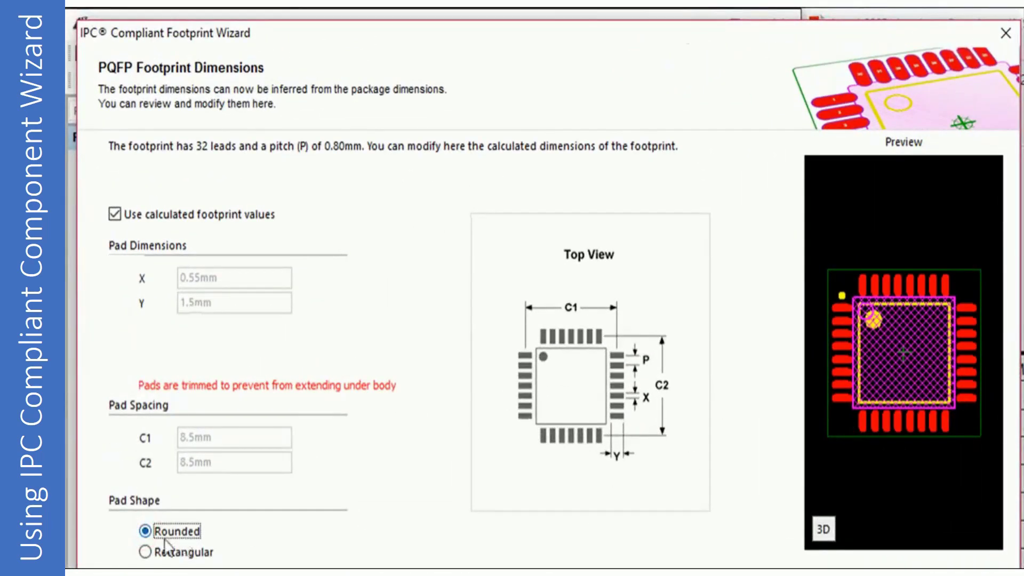
click(150, 552)
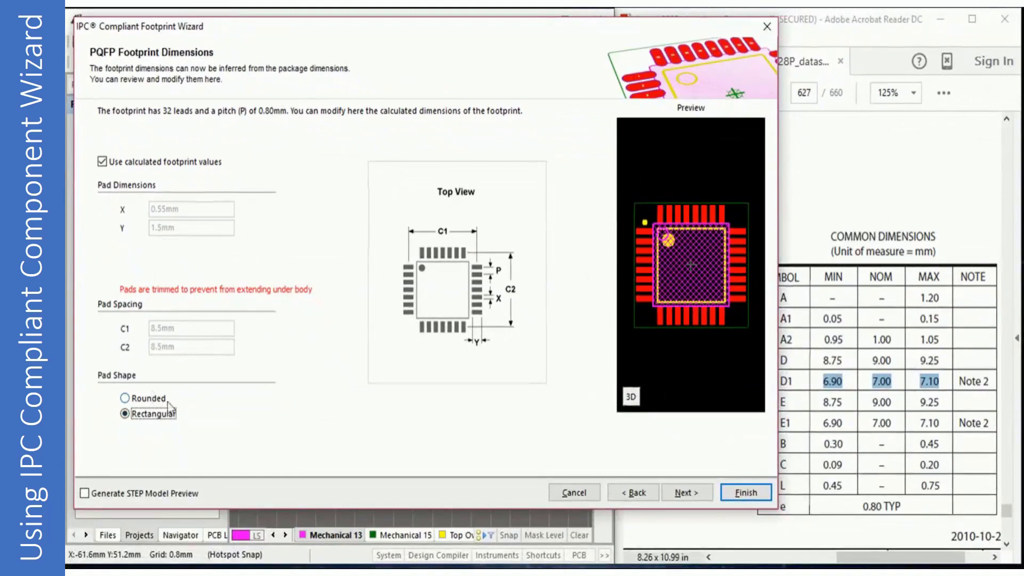
click(691, 494)
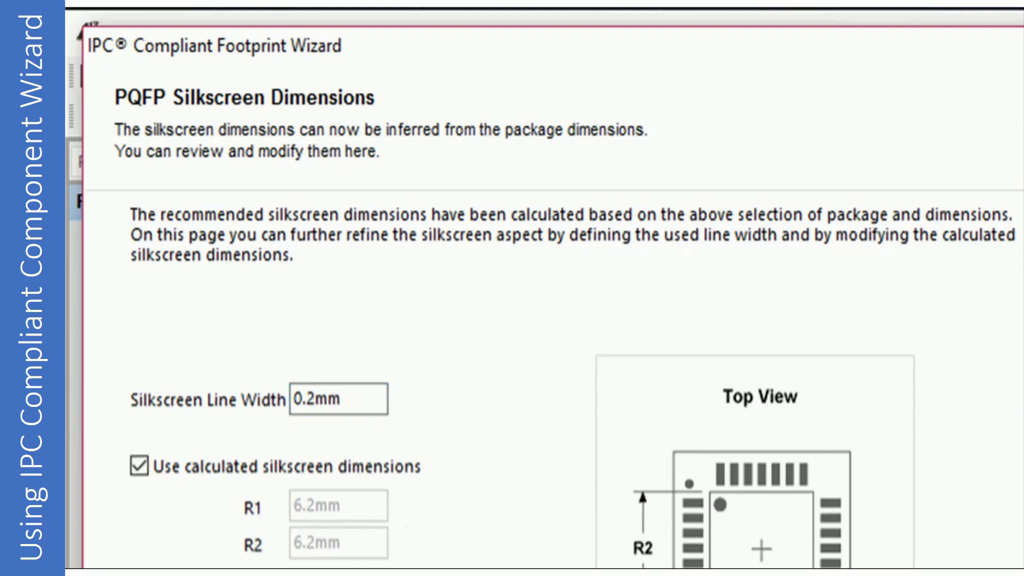
- Accept the calculated silkscreen dimensions and keep the calculated values for the courtyard information
click(845, 490)
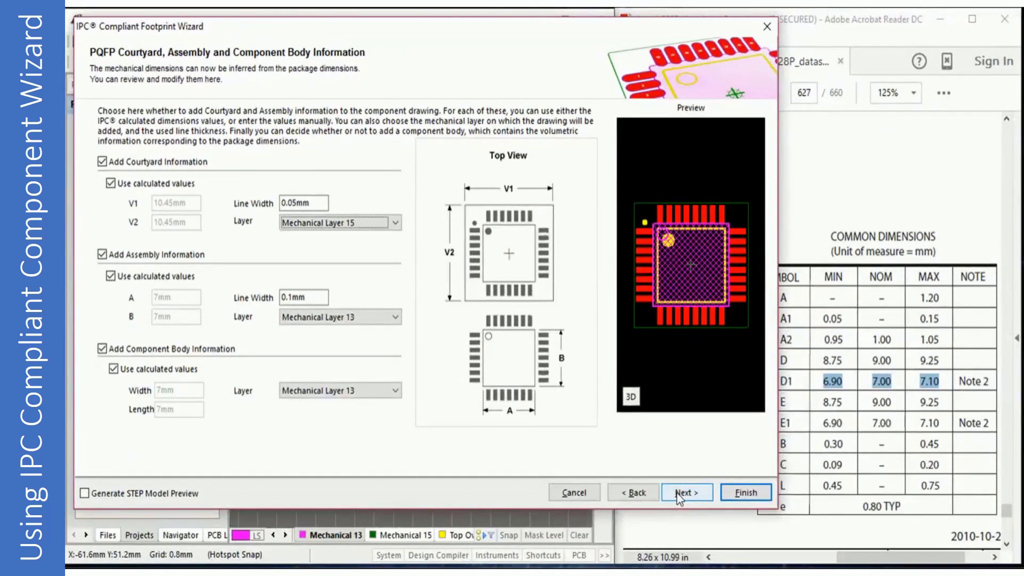
click(678, 497)
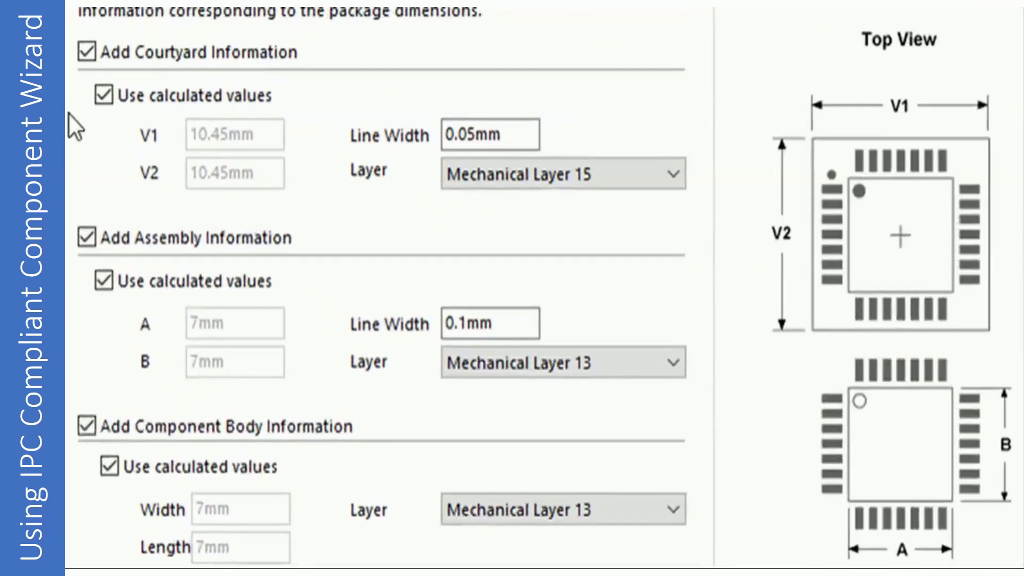
click(103, 96)
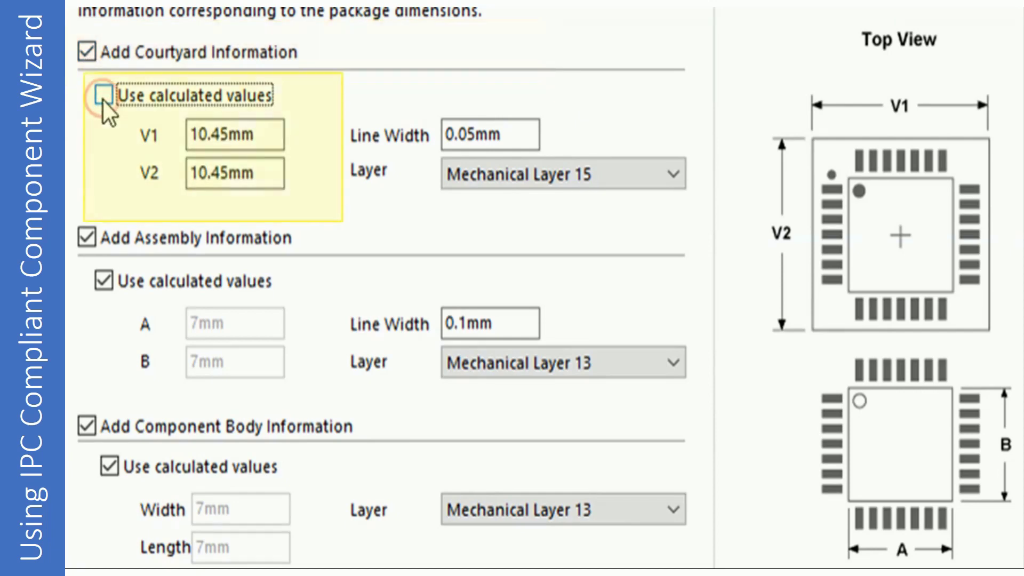
click(104, 96)
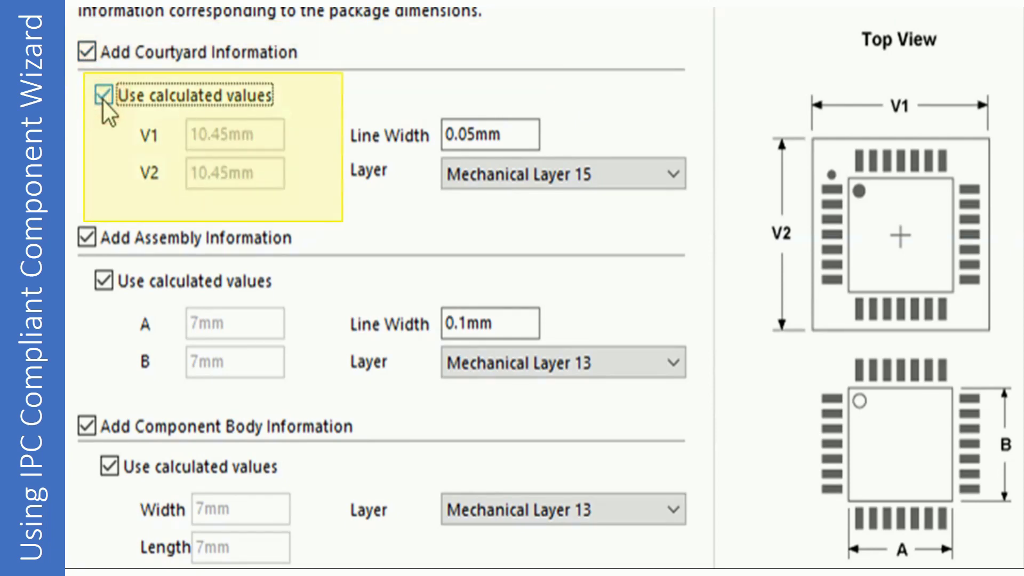
- Keep the courtyard on Mechanical Layer 15 and proceed to the footprint description
click(652, 176)
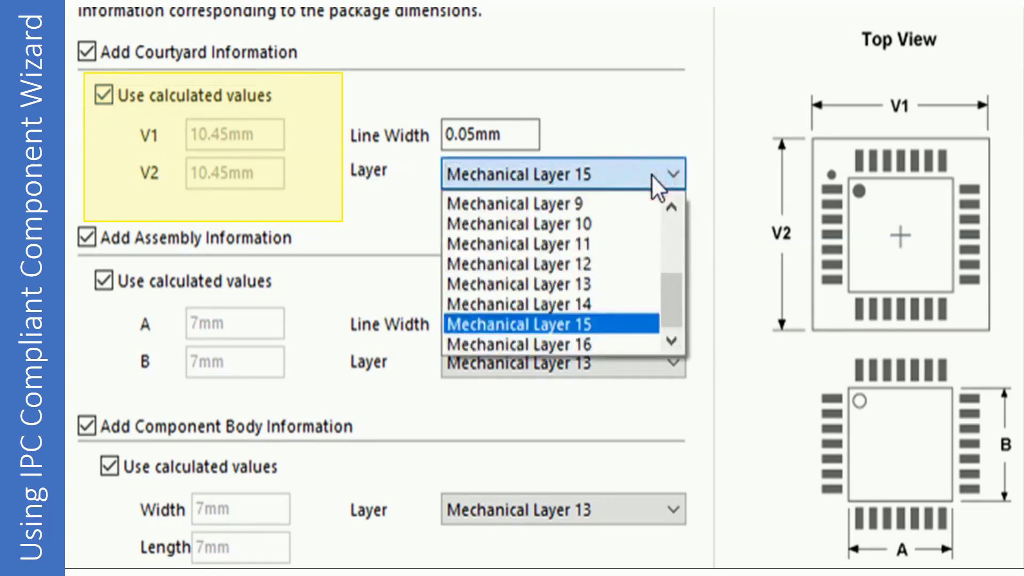
click(651, 174)
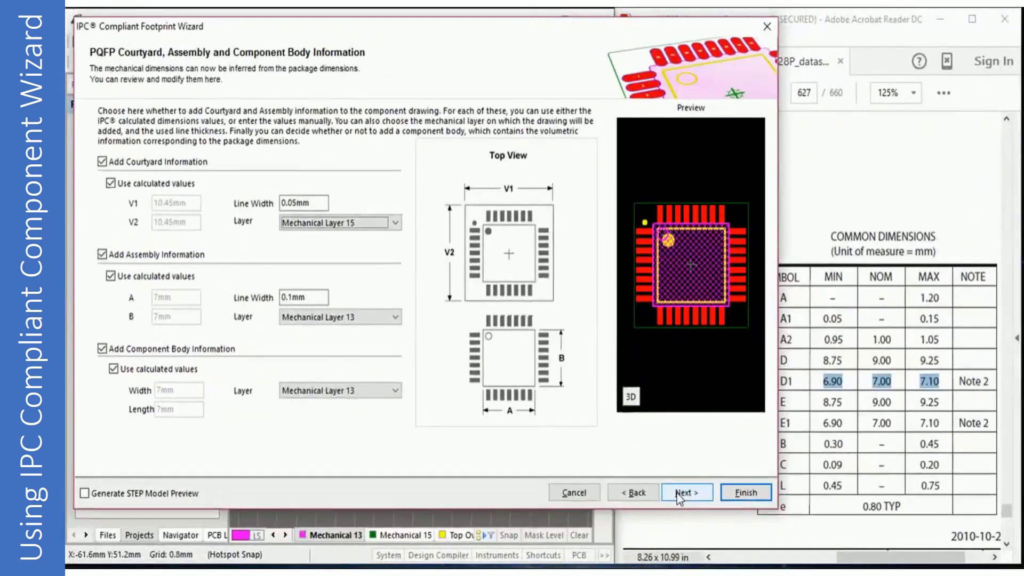
click(684, 492)
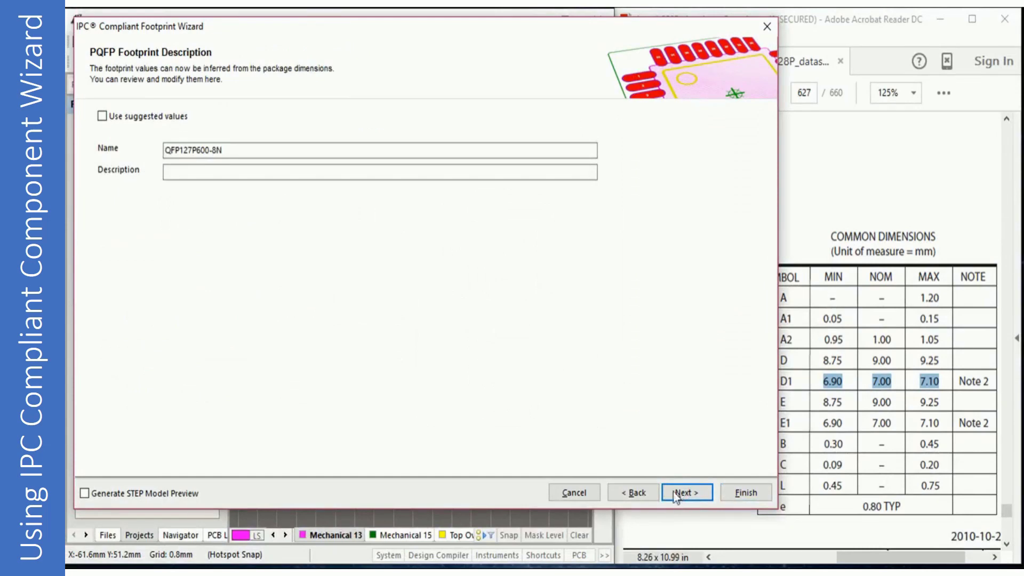
- Fill in the suggested footprint name and description, then turn the suggested values off so both fields stay editable
click(102, 116)
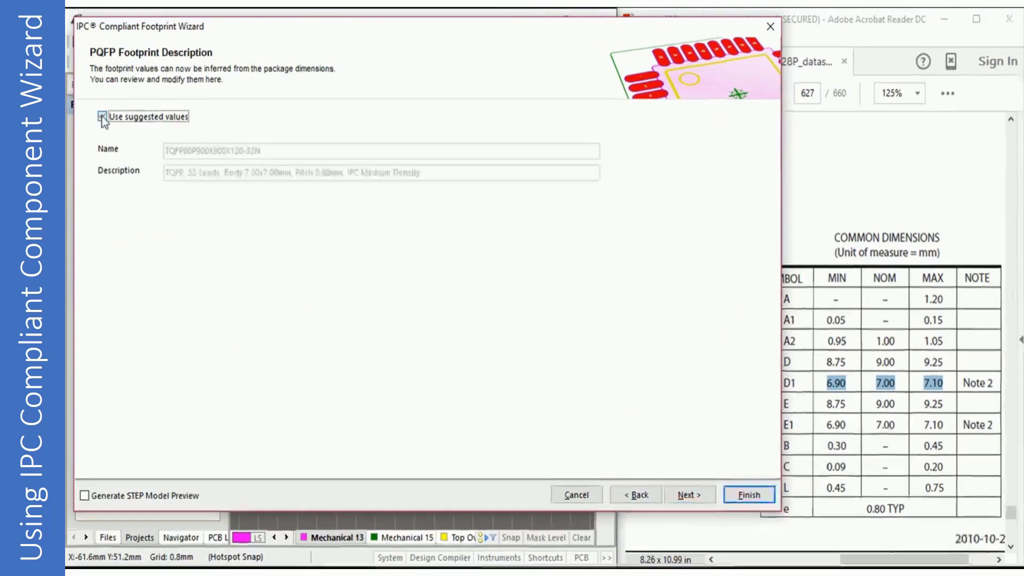
click(102, 116)
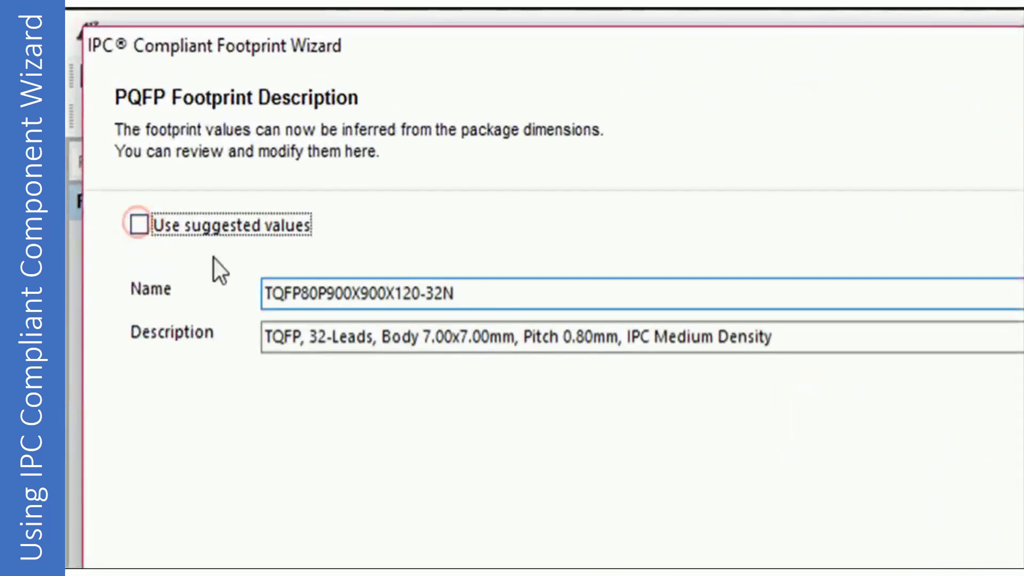
click(304, 344)
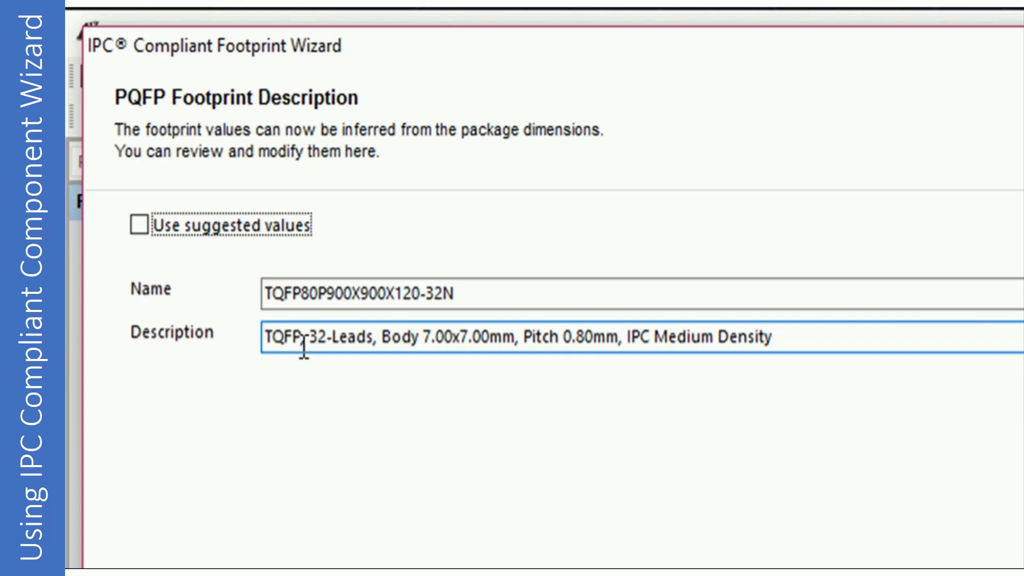
click(268, 290)
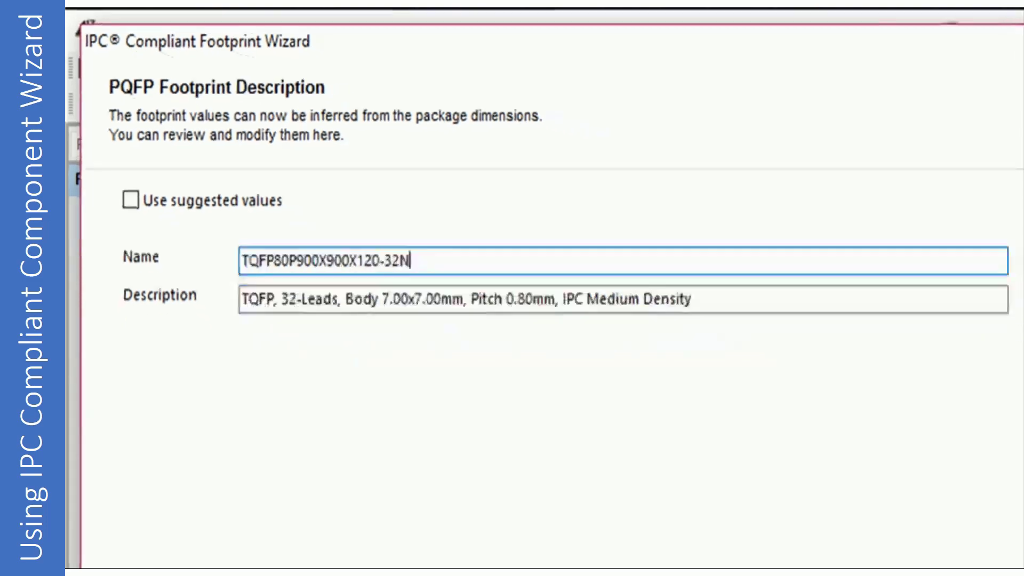
- Accept the footprint description, store the footprint in the current Atmega328p.PcbLib file and finish the IPC Compliant Footprint Wizard
click(687, 492)
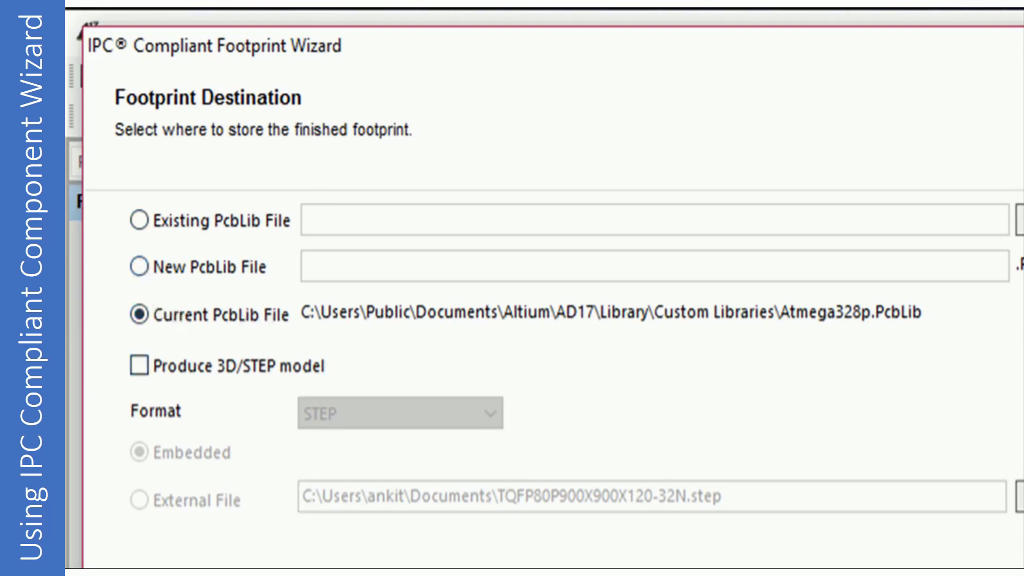
click(685, 490)
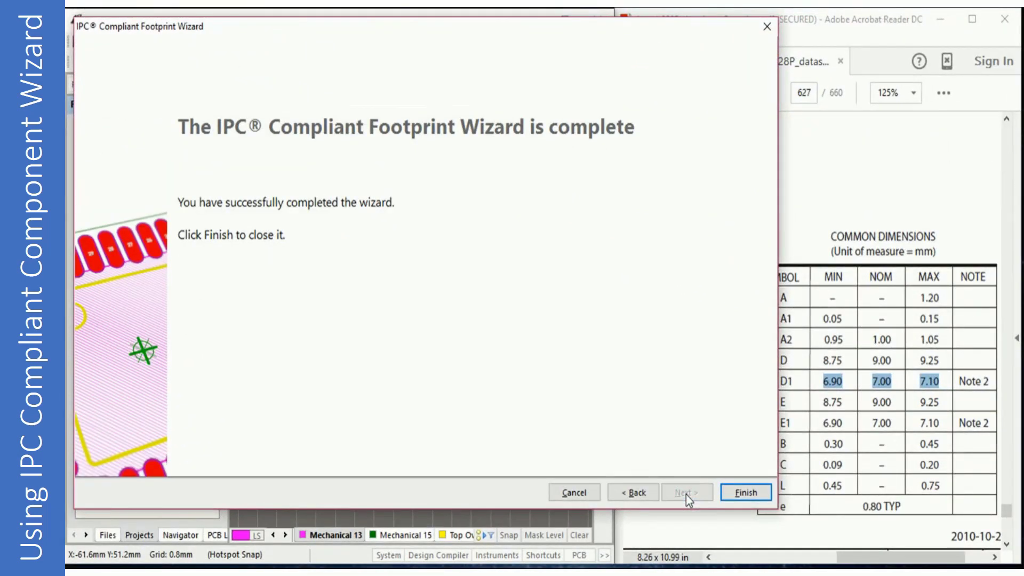
click(745, 492)
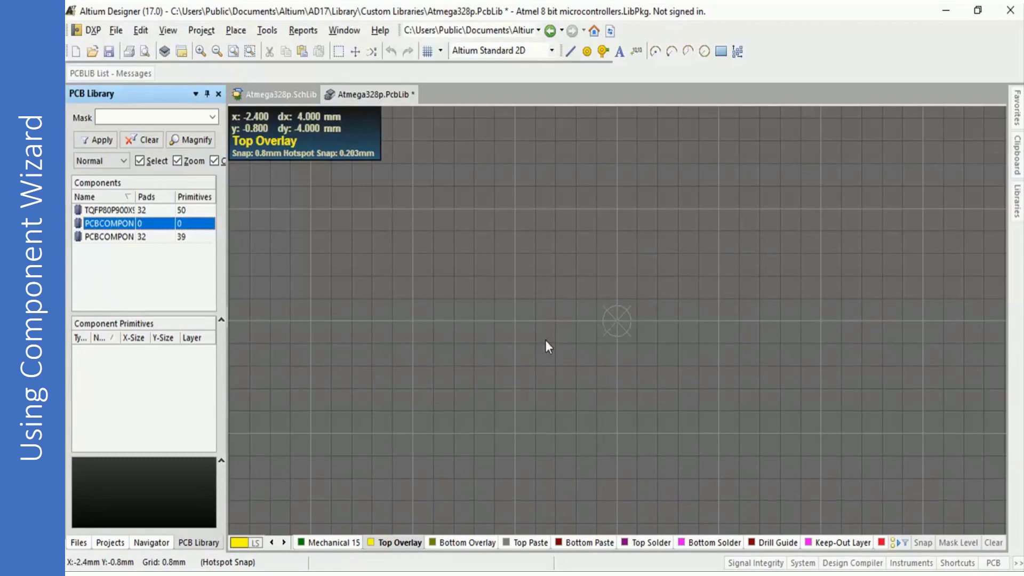
- Start the Component Wizard and choose the Quad Packs (QUAD) pattern with Metric (mm) units
click(267, 31)
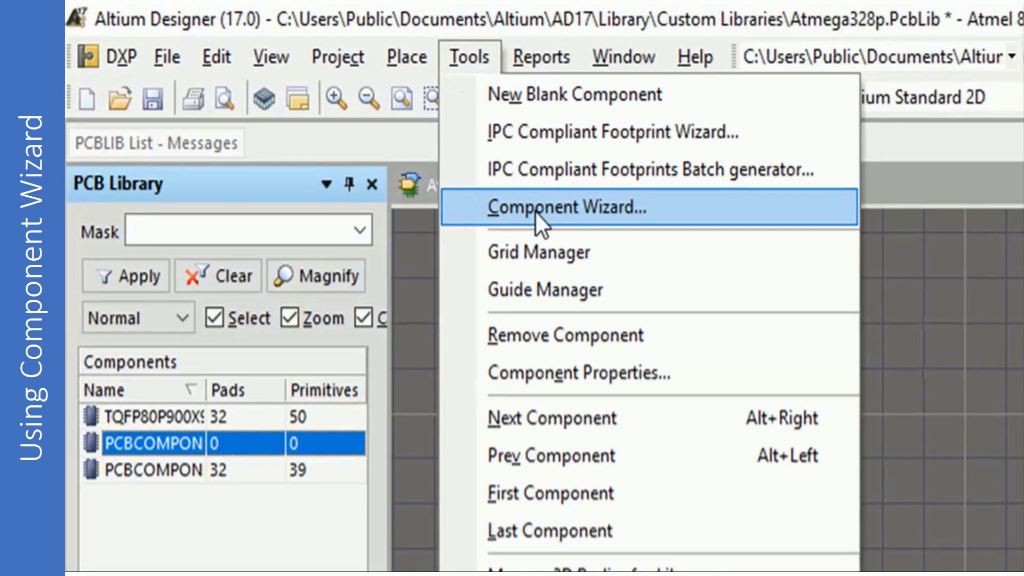
click(536, 210)
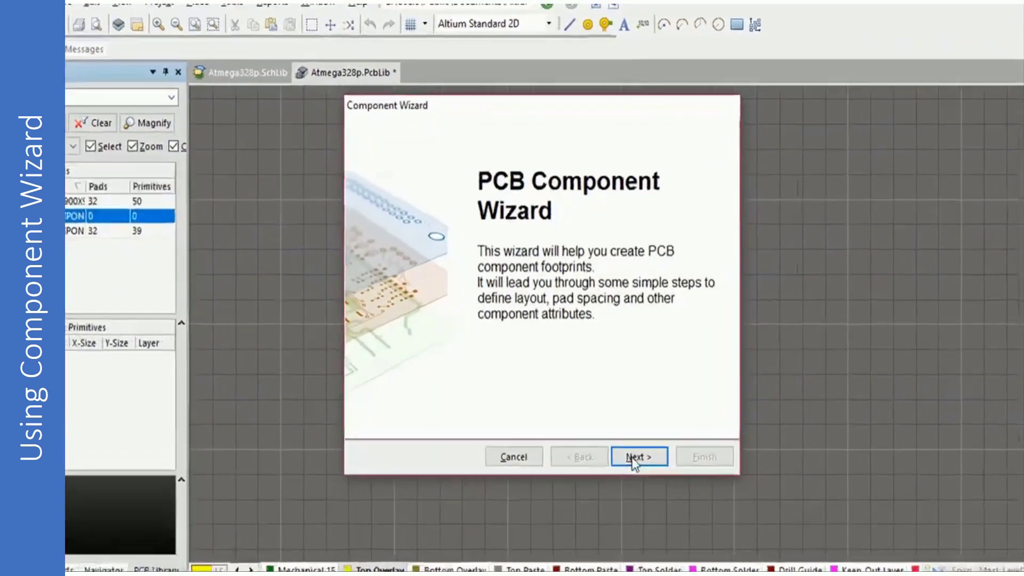
click(633, 440)
click(680, 449)
click(677, 466)
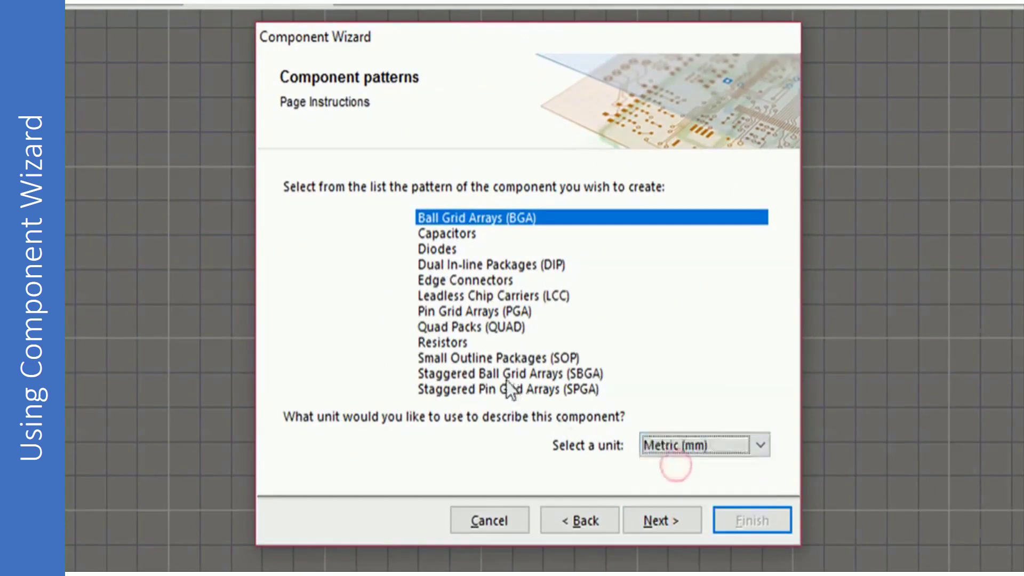
click(456, 327)
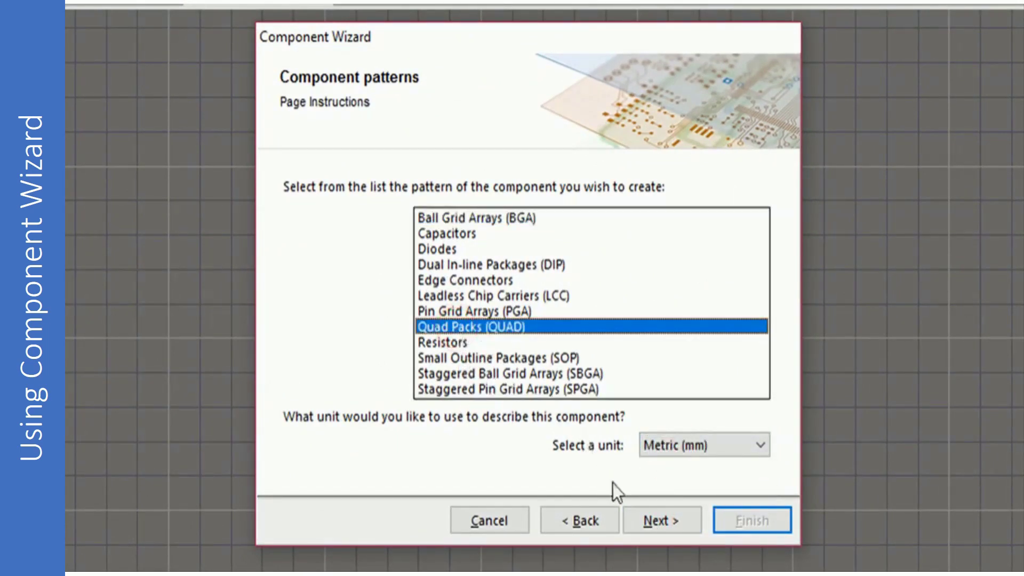
click(668, 523)
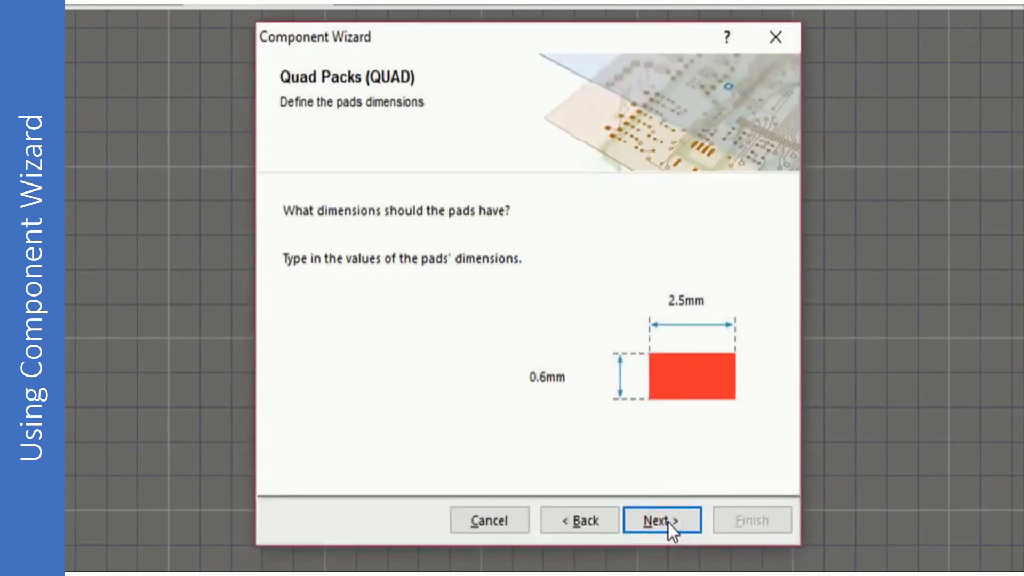
- Set the pad dimensions to 0.55 mm high and 1.5 mm wide and proceed to the pad shapes
click(548, 379)
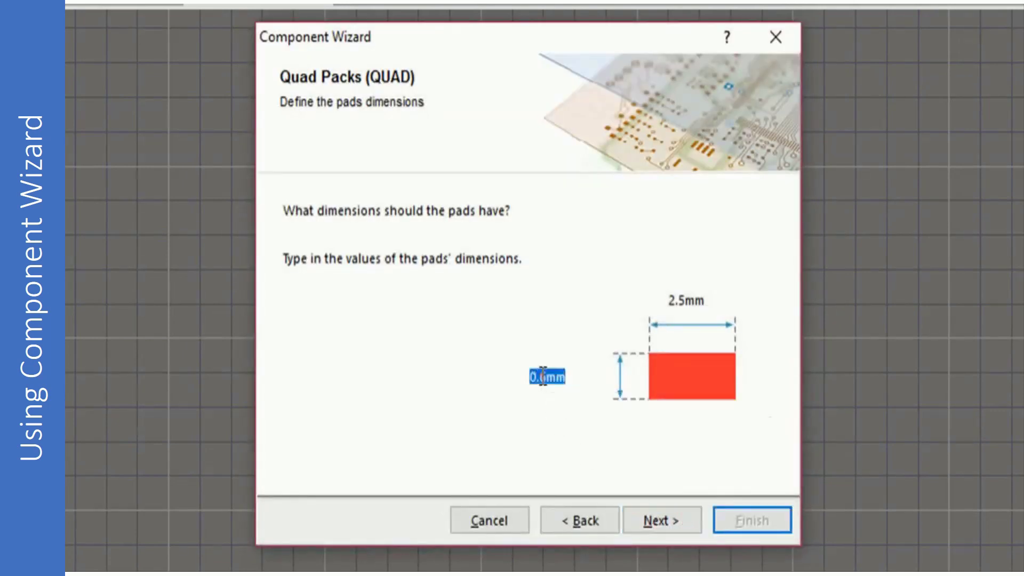
text(0.55)
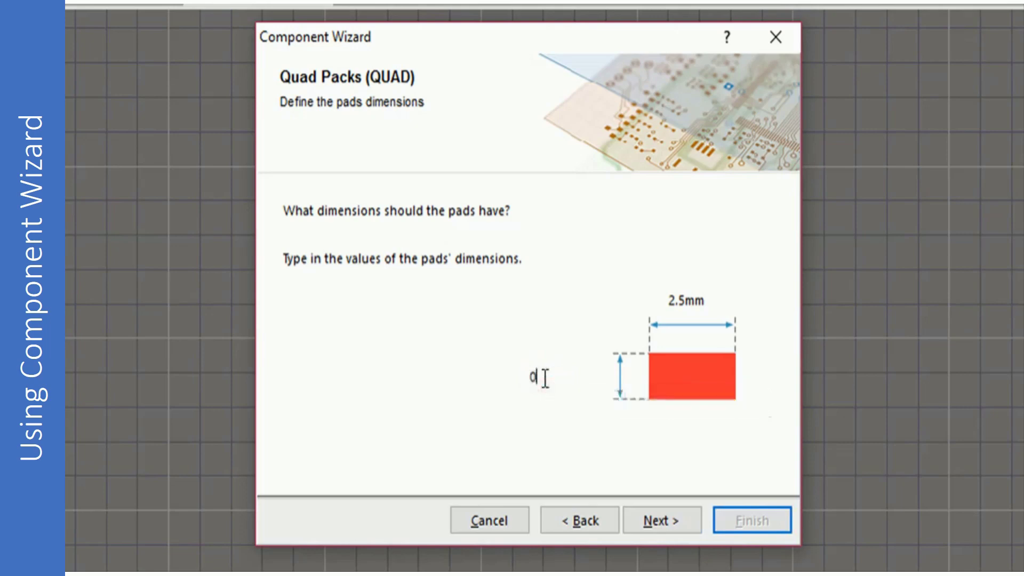
click(676, 295)
text(1.5)
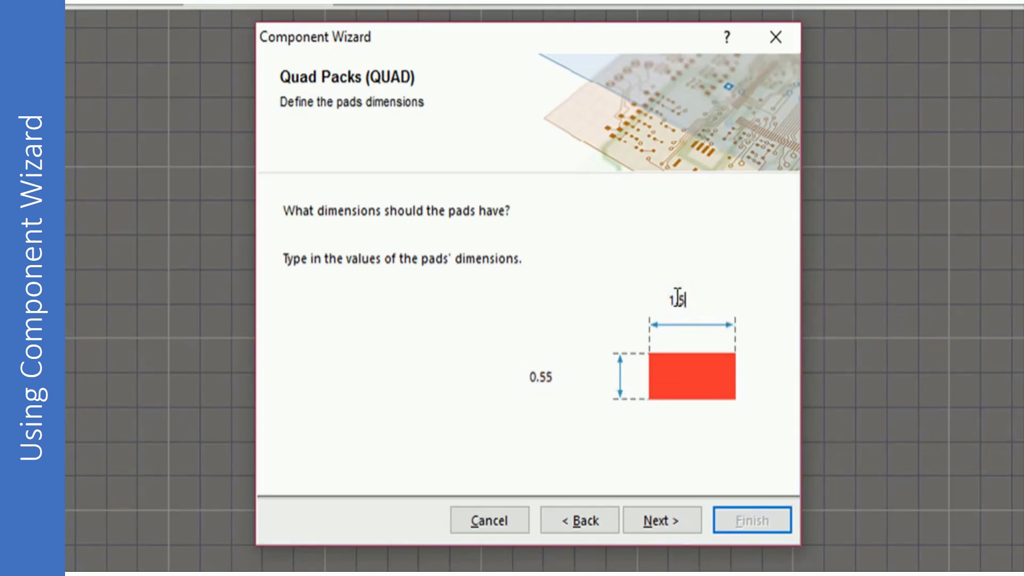
click(646, 471)
click(658, 516)
- Use the Rectangular shape for the first pad and the other pads, and accept the 0.2 mm outline width
click(575, 341)
click(537, 377)
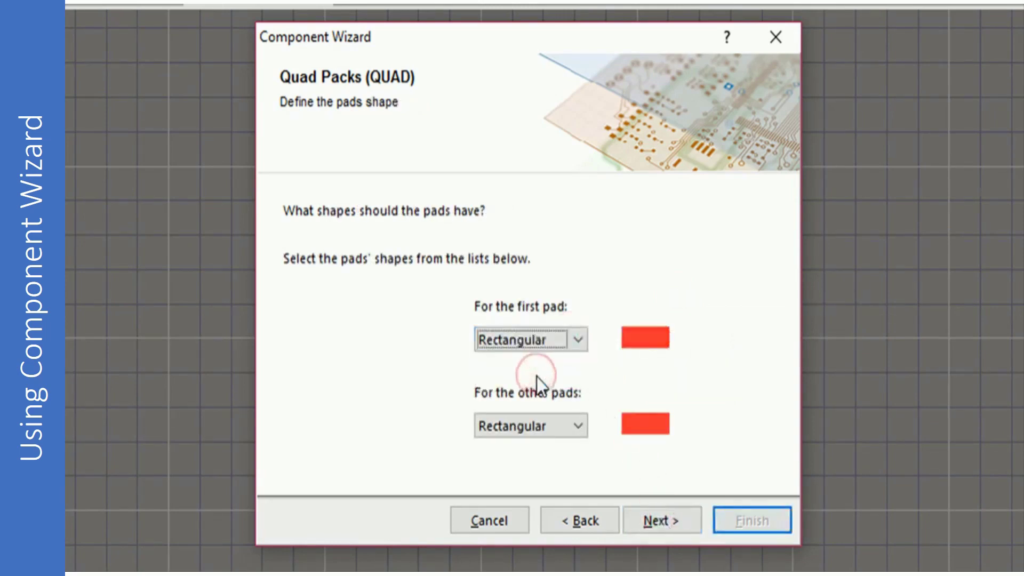
click(543, 434)
click(542, 428)
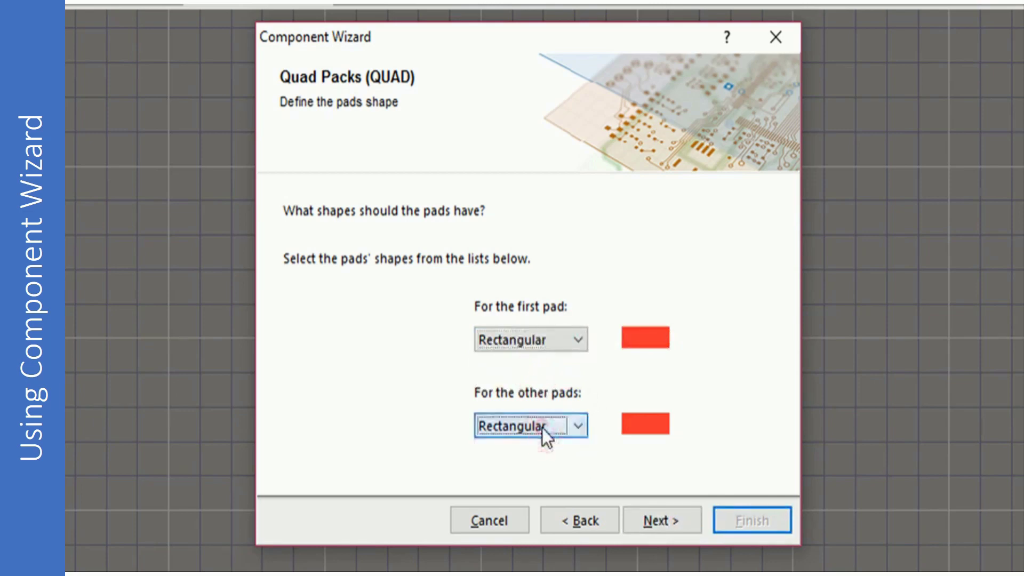
click(664, 520)
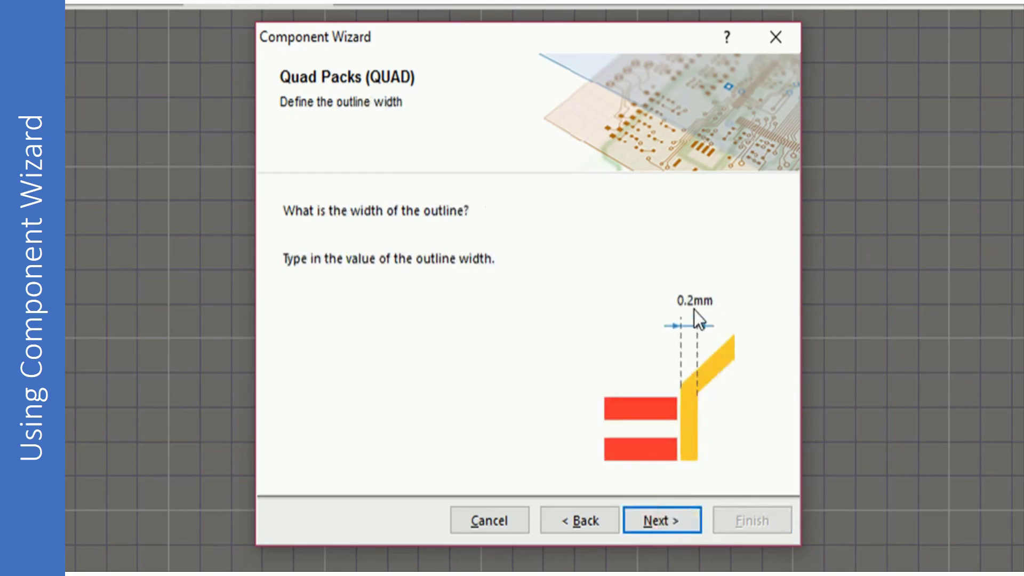
click(657, 514)
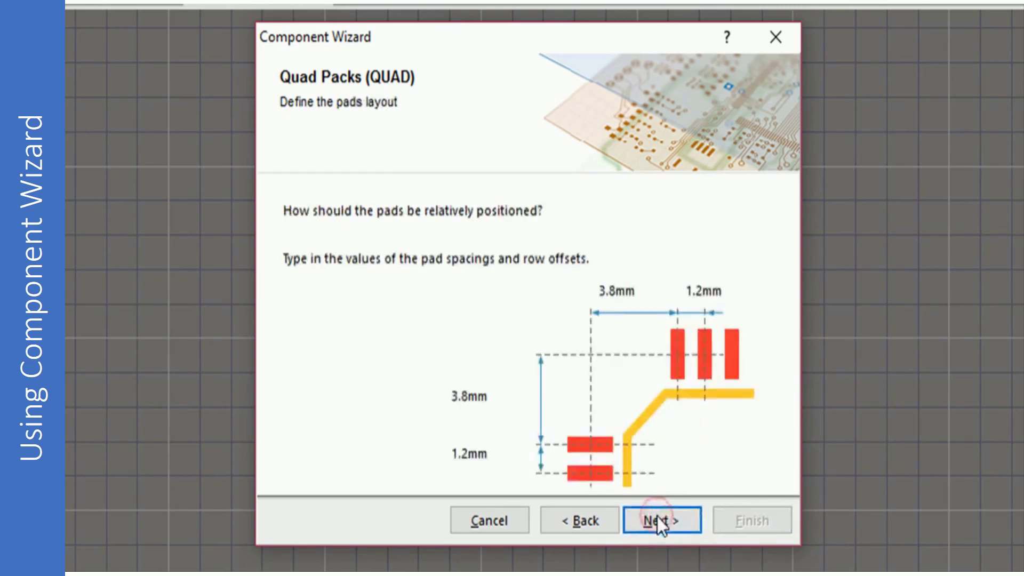
- Set the spacing between pads to 0.8 mm in both the vertical and horizontal rows
click(476, 453)
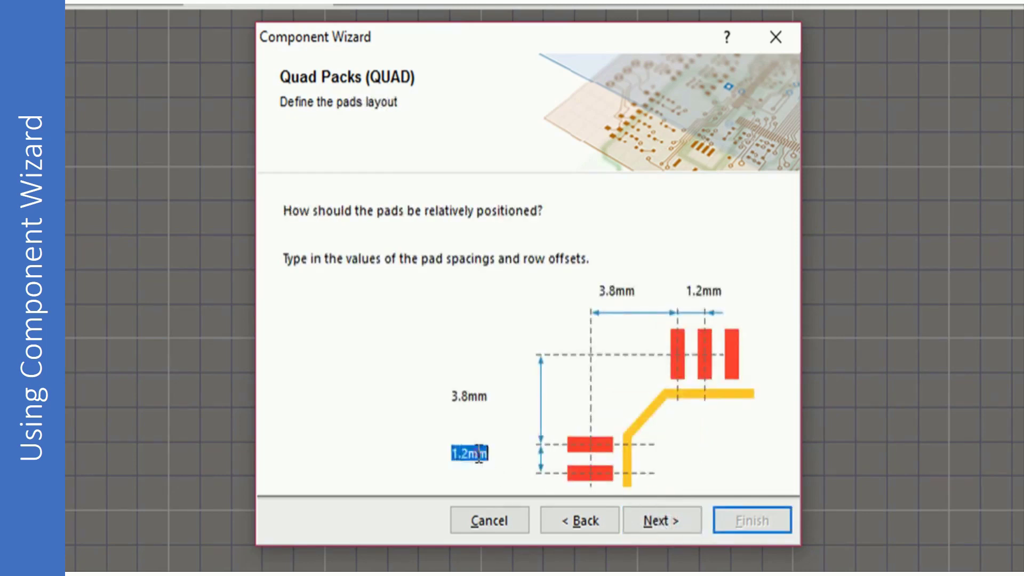
text(.8)
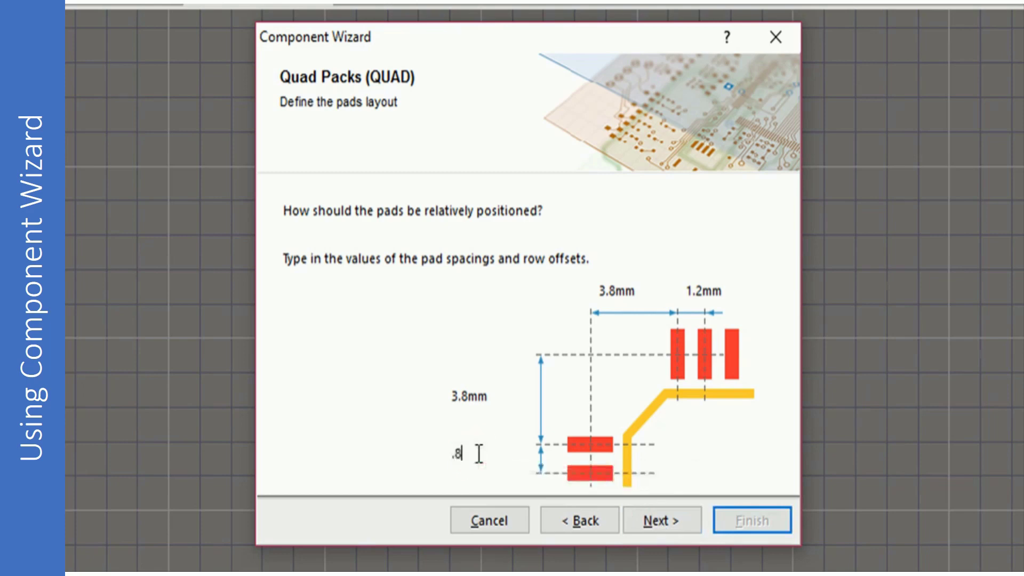
click(703, 291)
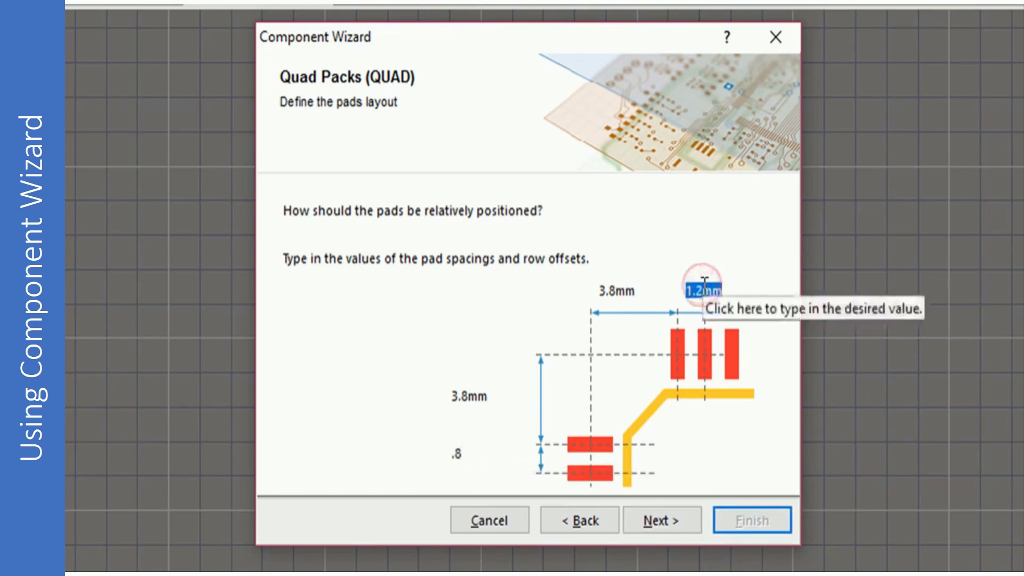
click(452, 454)
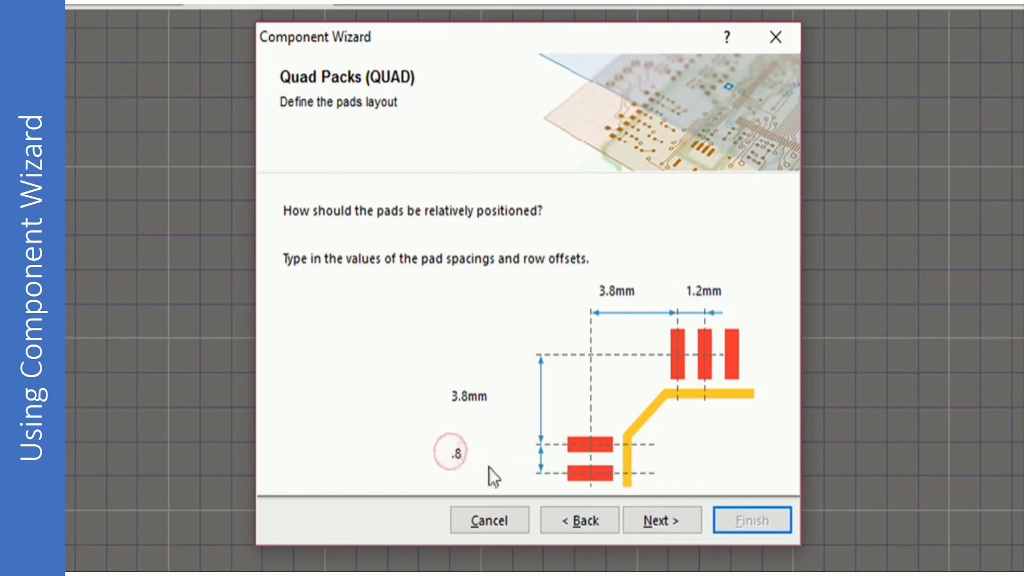
key(Home)
text(0)
click(703, 290)
text(0.8)
- Set the horizontal and vertical row offsets to 1.3 mm and proceed to the pad naming style
click(605, 288)
text(1.3)
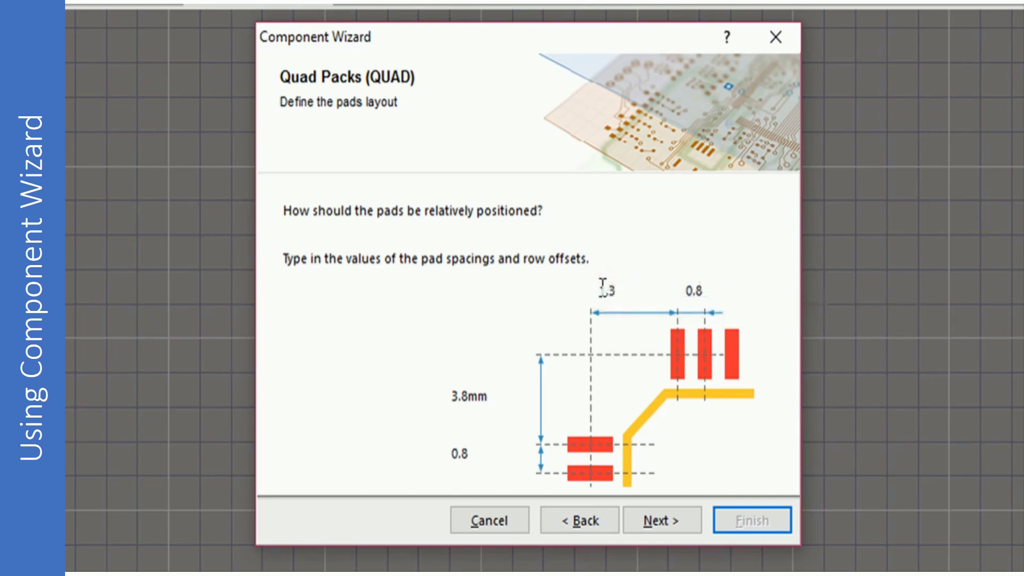
click(460, 398)
text(1.3)
click(453, 341)
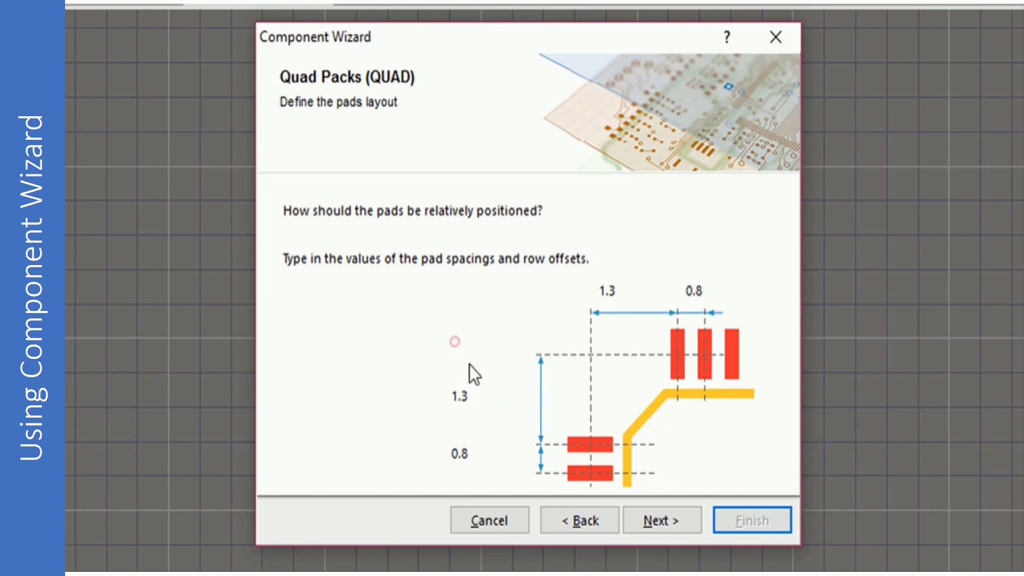
click(659, 517)
- Place the first pad at the package's upper-left corner with counterclockwise naming and proceed to the pad count
click(670, 347)
click(637, 346)
click(670, 388)
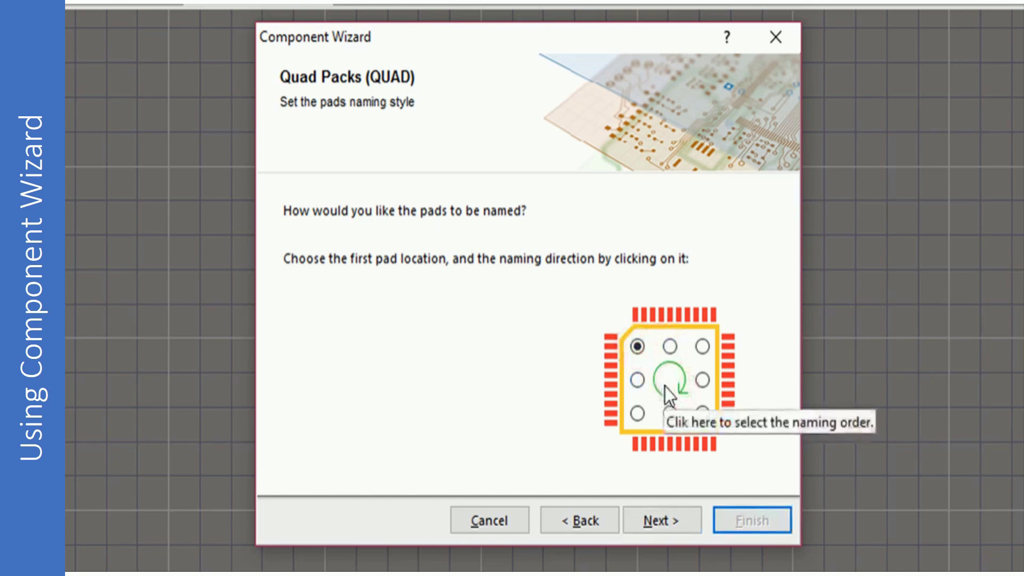
click(661, 377)
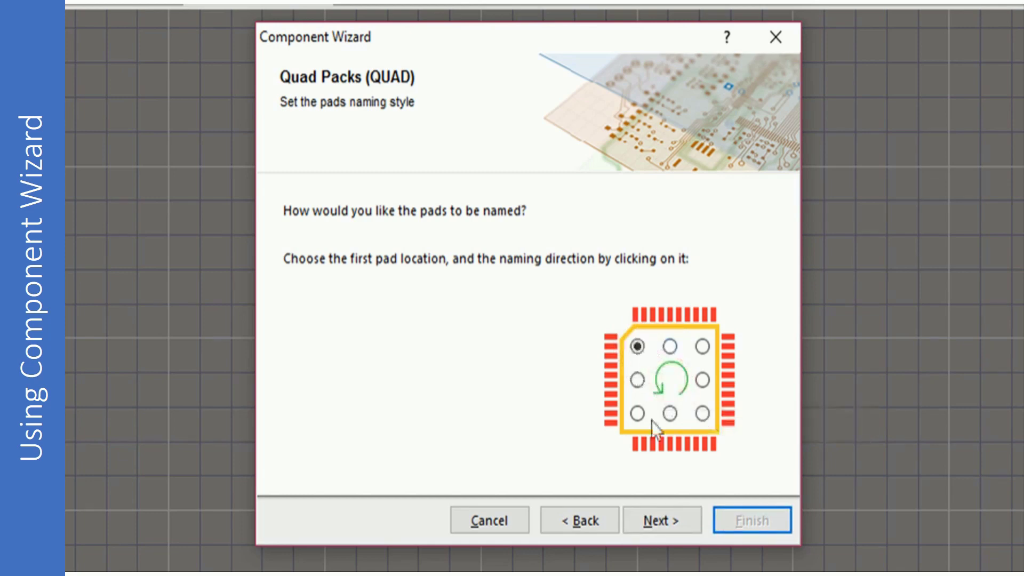
click(656, 518)
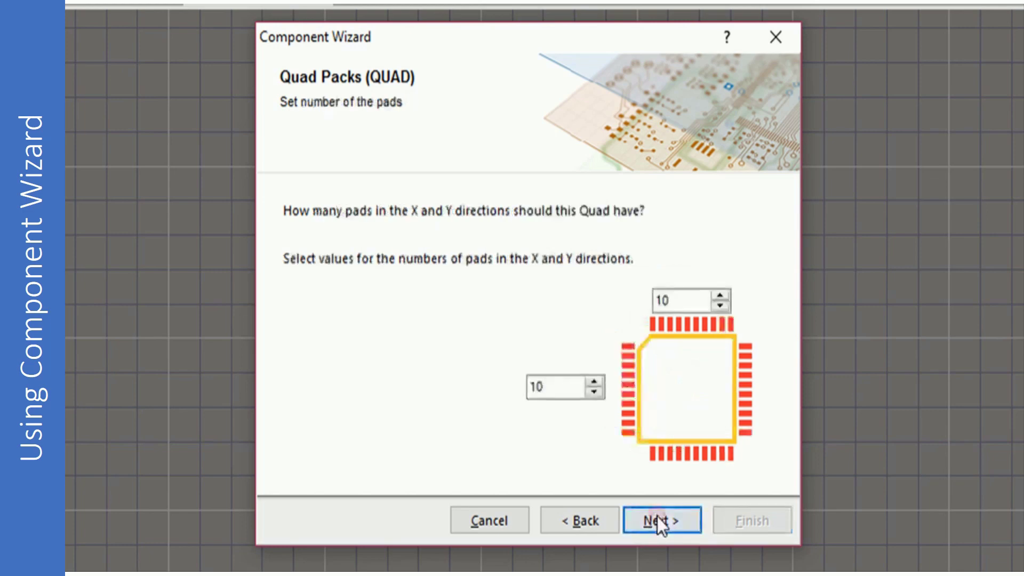
- Set the number of pads to 8 in both the X and Y directions
click(600, 394)
click(601, 395)
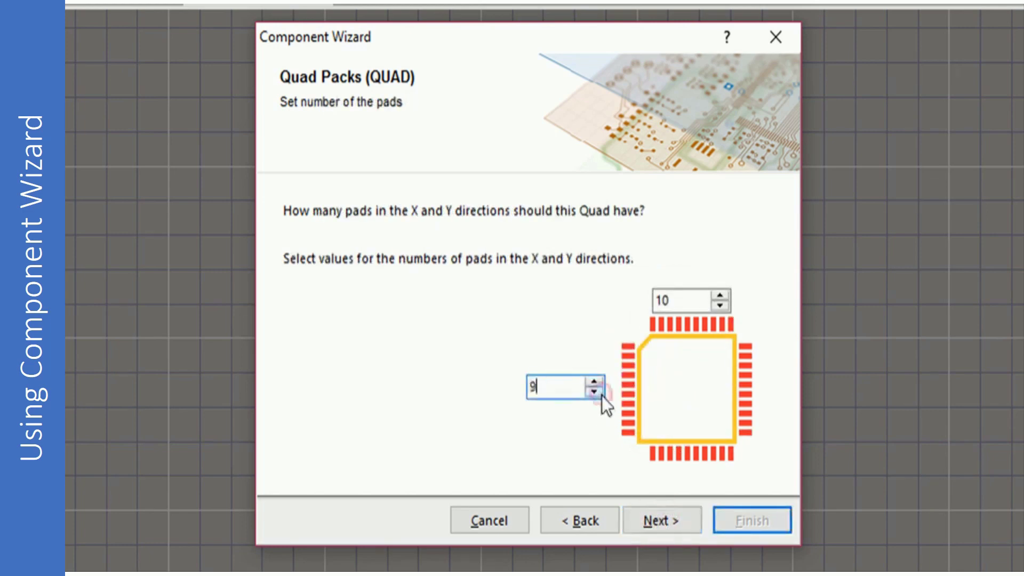
click(720, 305)
click(720, 305)
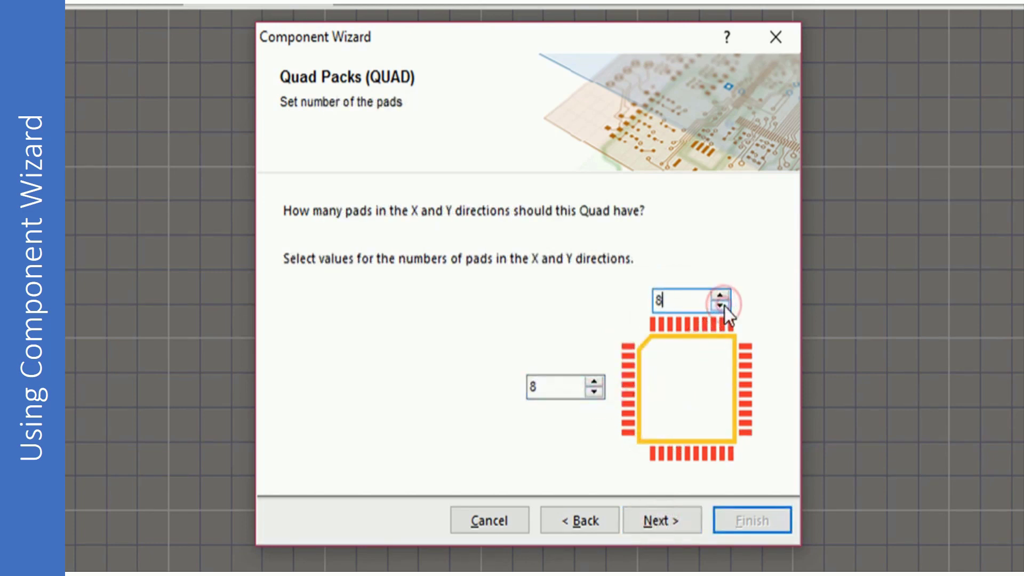
- Confirm the pad count, keep the component name Quad32 and proceed to the wizard's final page
click(661, 517)
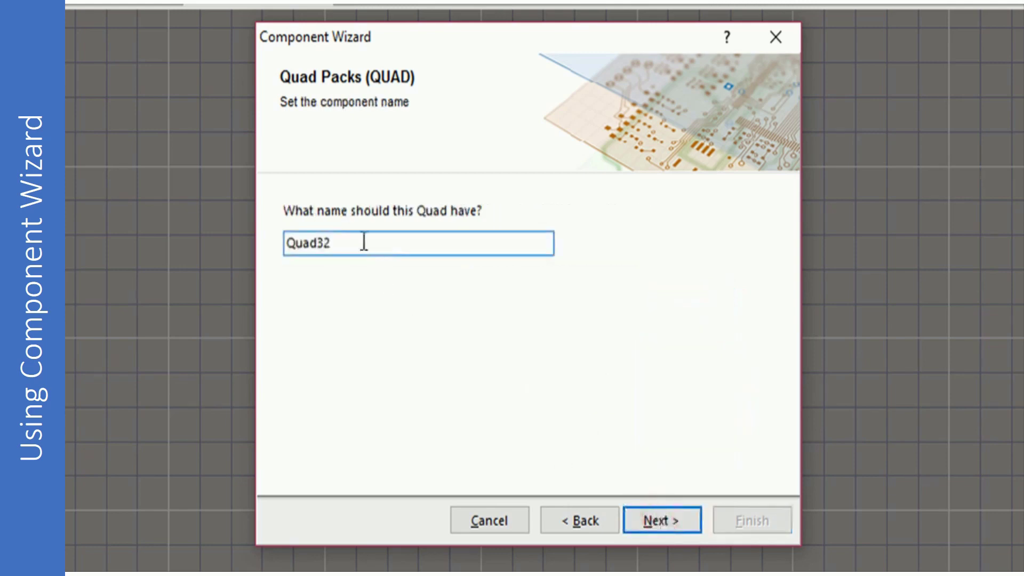
double_click(362, 243)
click(658, 519)
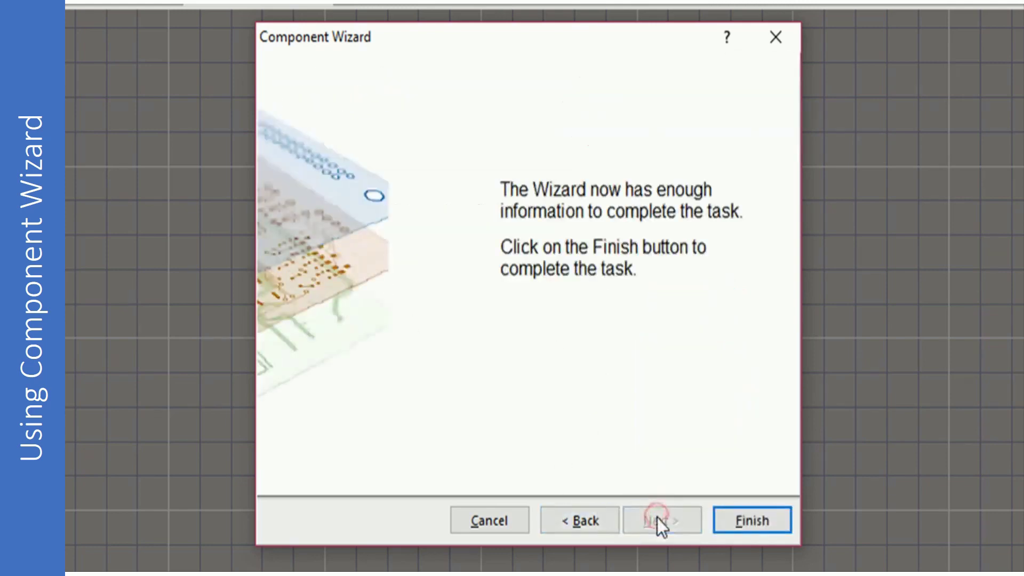
- Finish the Component Wizard to generate the Quad32 footprint
click(750, 519)
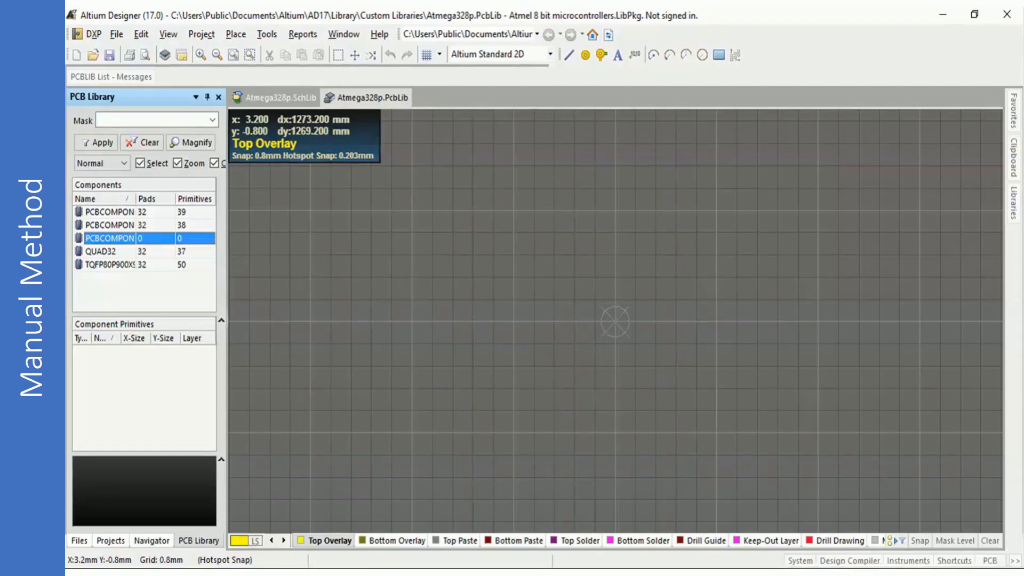
- Set the global snap grid to 1 mm for the empty footprint component
shift+scroll(689, 348, right, 2)
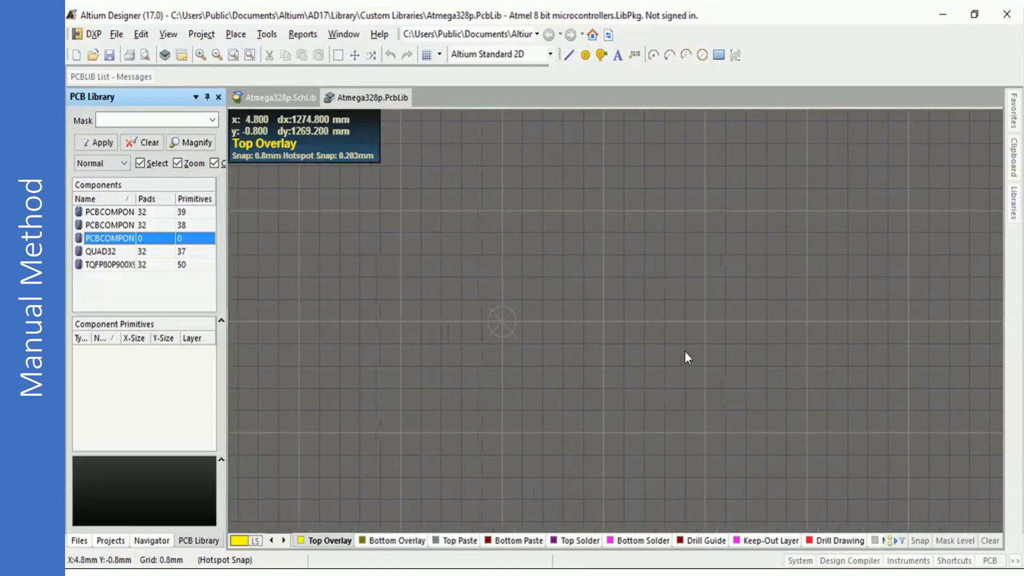
shift+scroll(684, 353, right, 1)
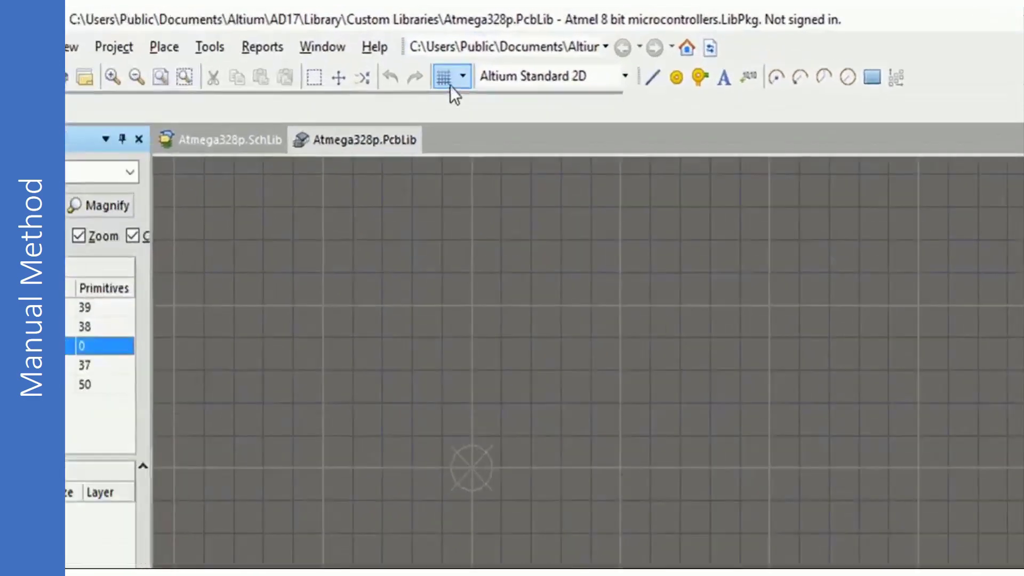
click(430, 56)
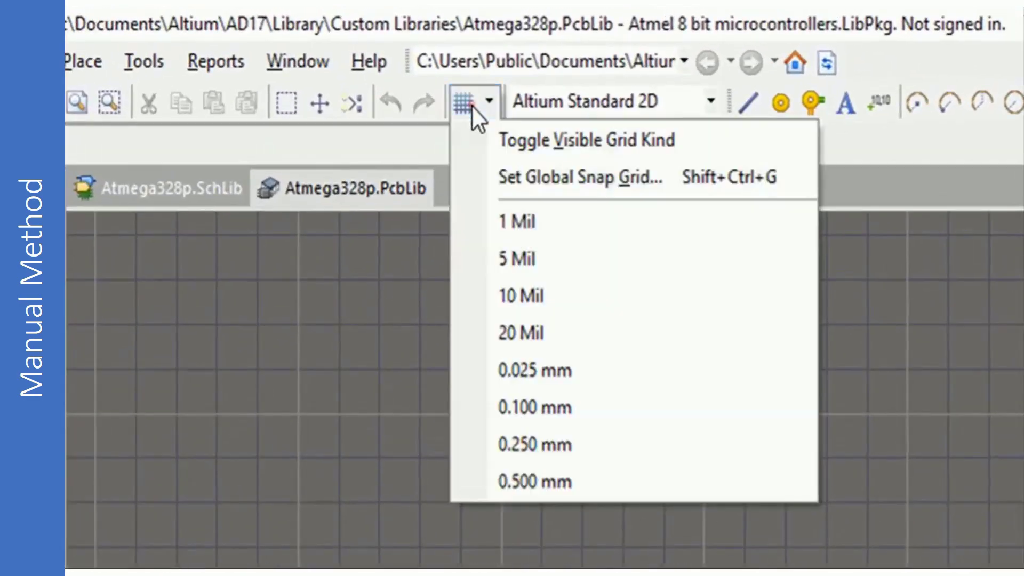
click(551, 184)
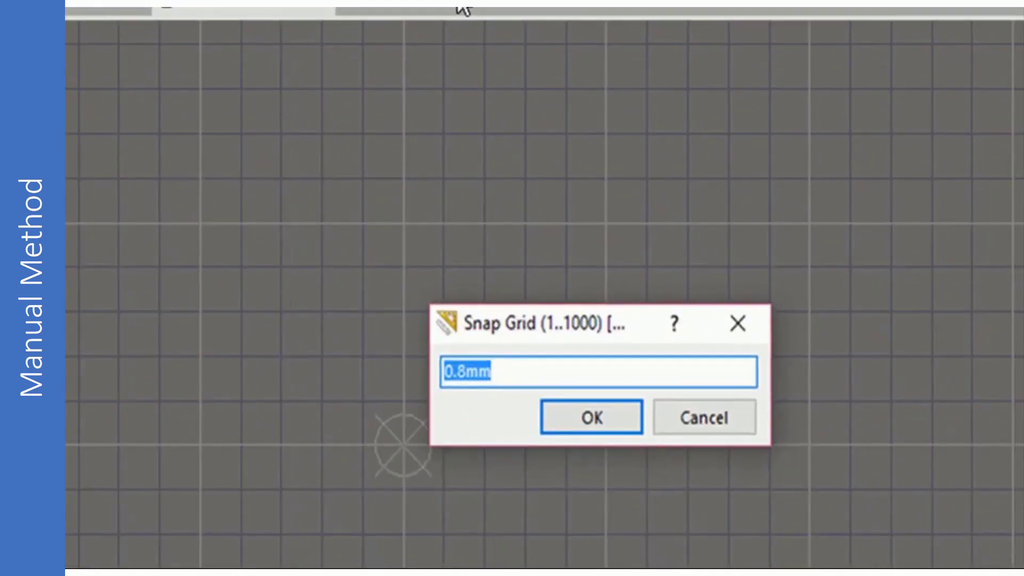
text(1)
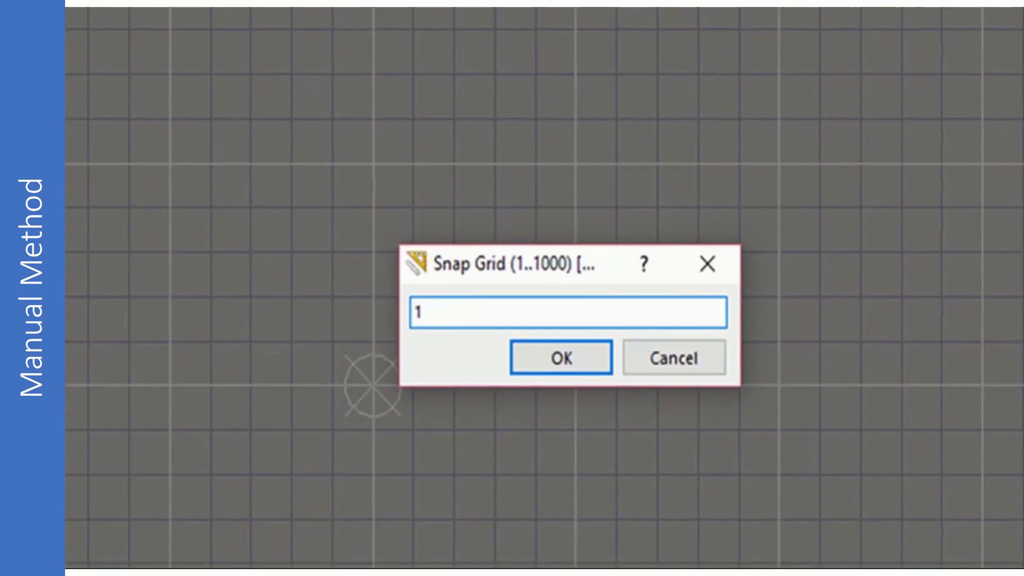
key(Return)
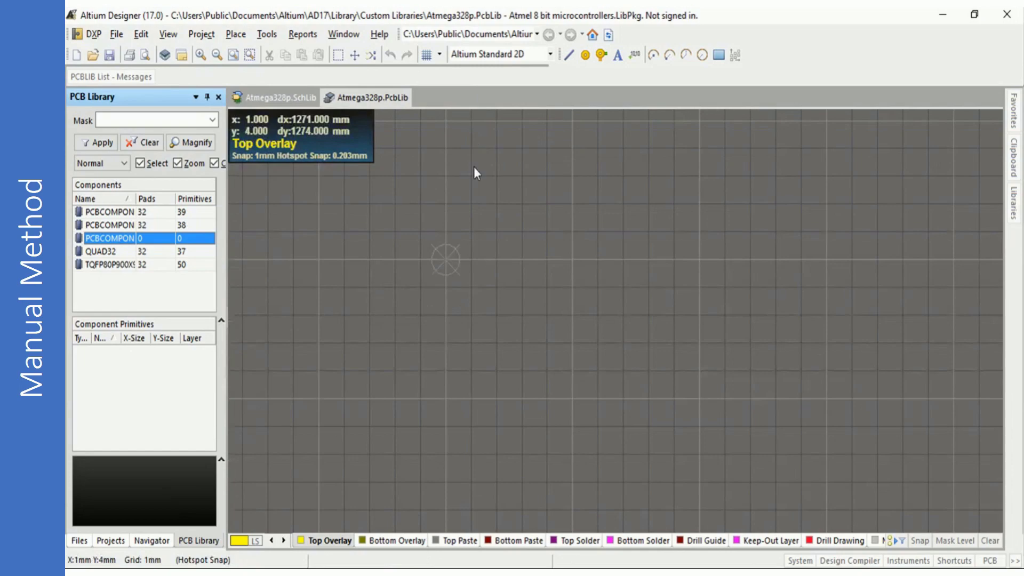
- Draw a closed 7 mm square outline on the Top Overlay with a 1 mm chamfered corner at the origin
scroll(469, 194, down, 2)
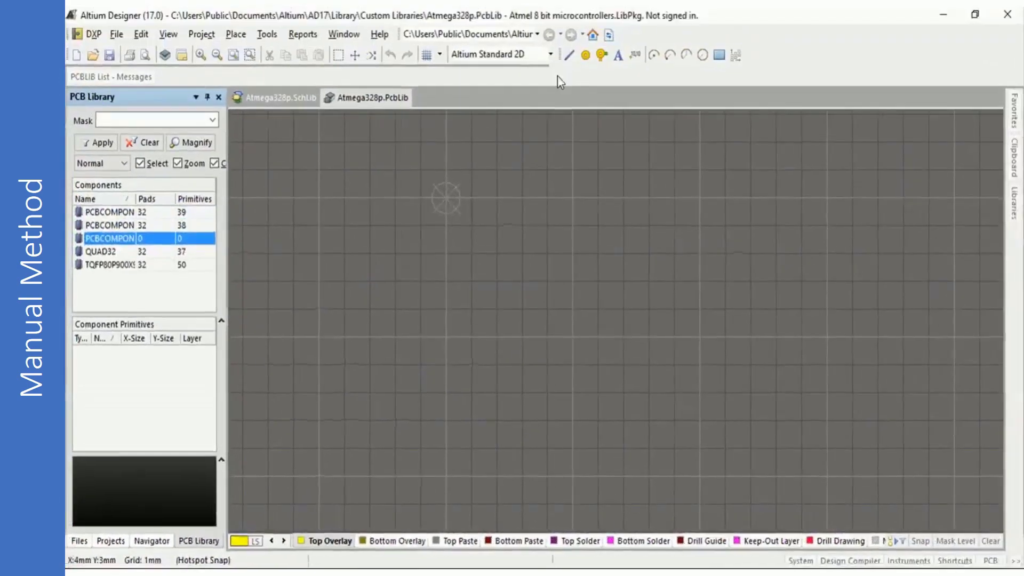
click(569, 55)
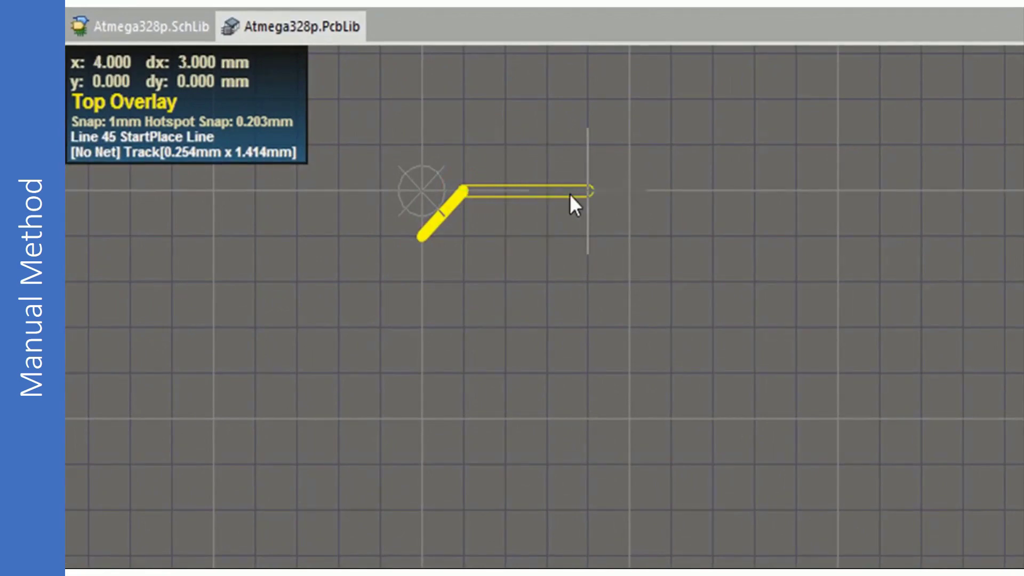
click(710, 187)
click(712, 193)
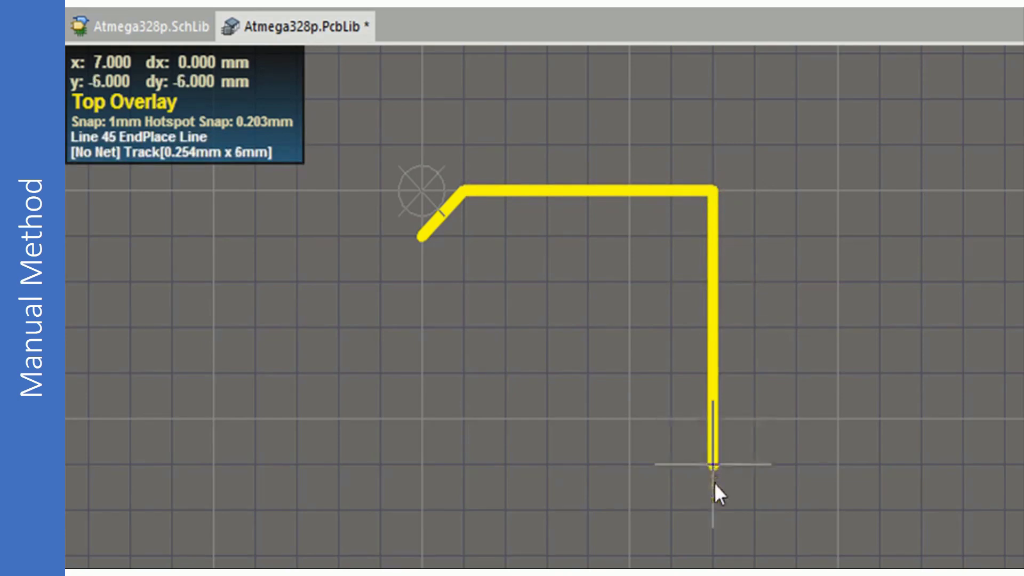
click(713, 501)
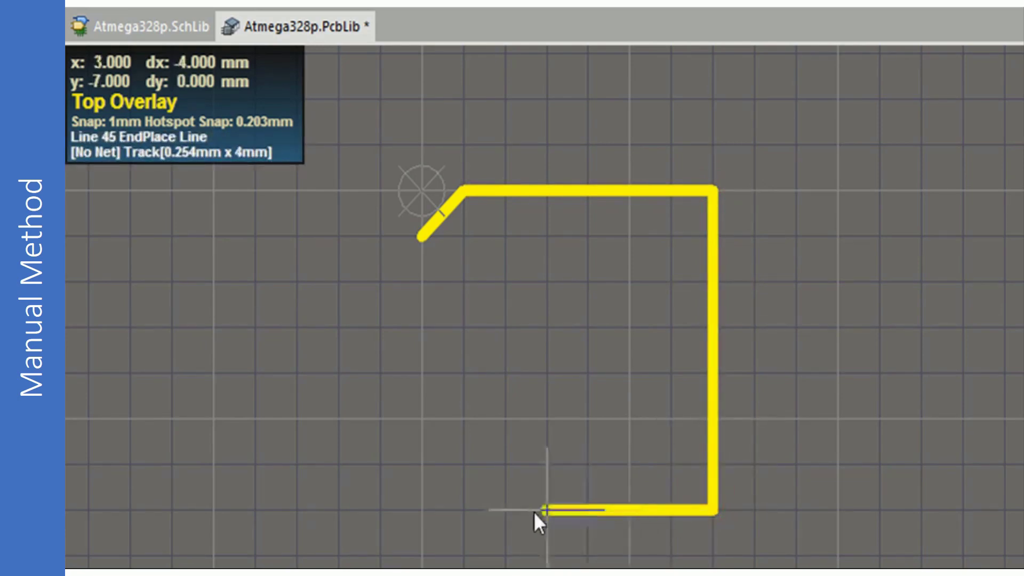
click(421, 510)
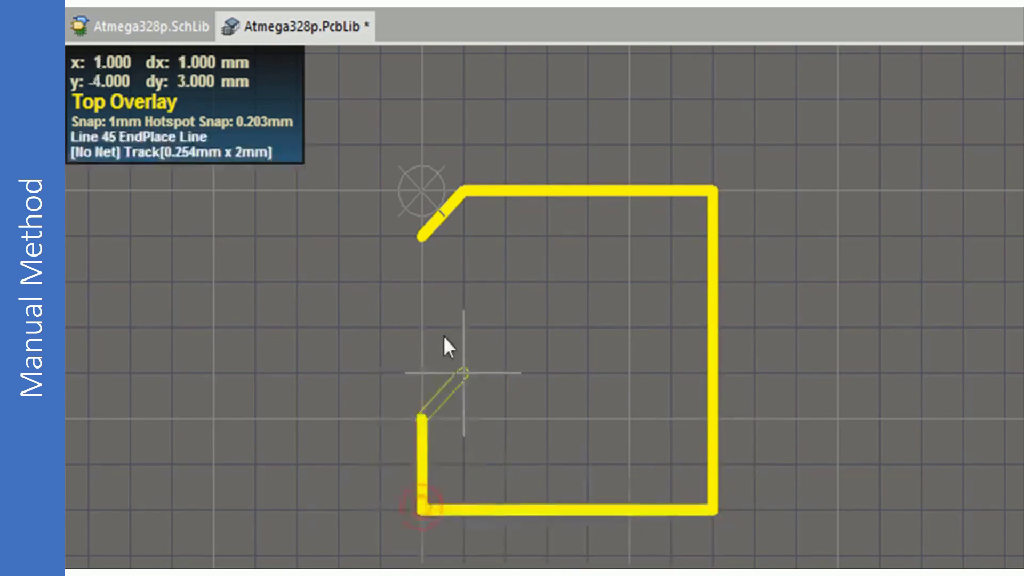
click(425, 232)
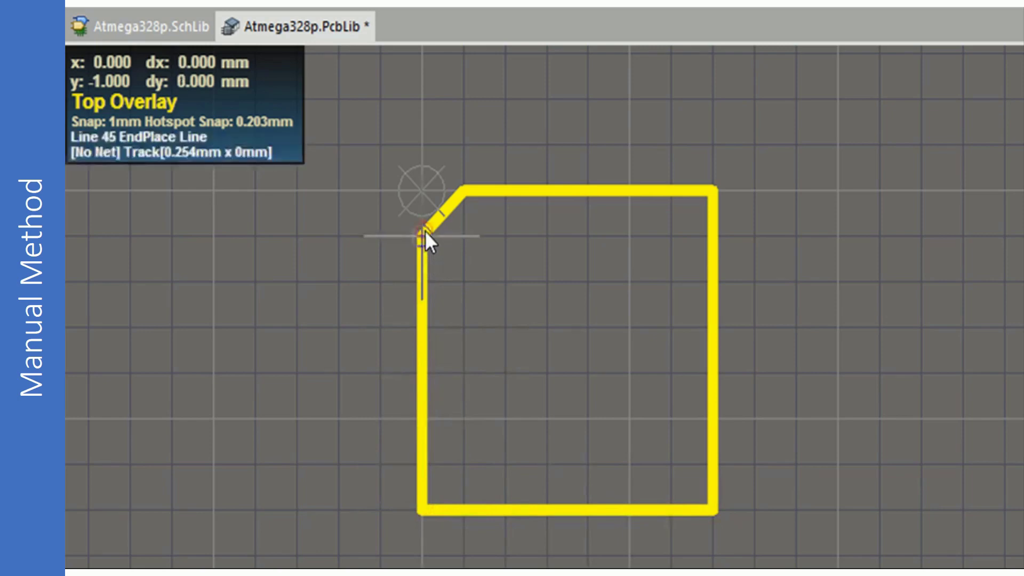
right_click(424, 230)
right_click(414, 237)
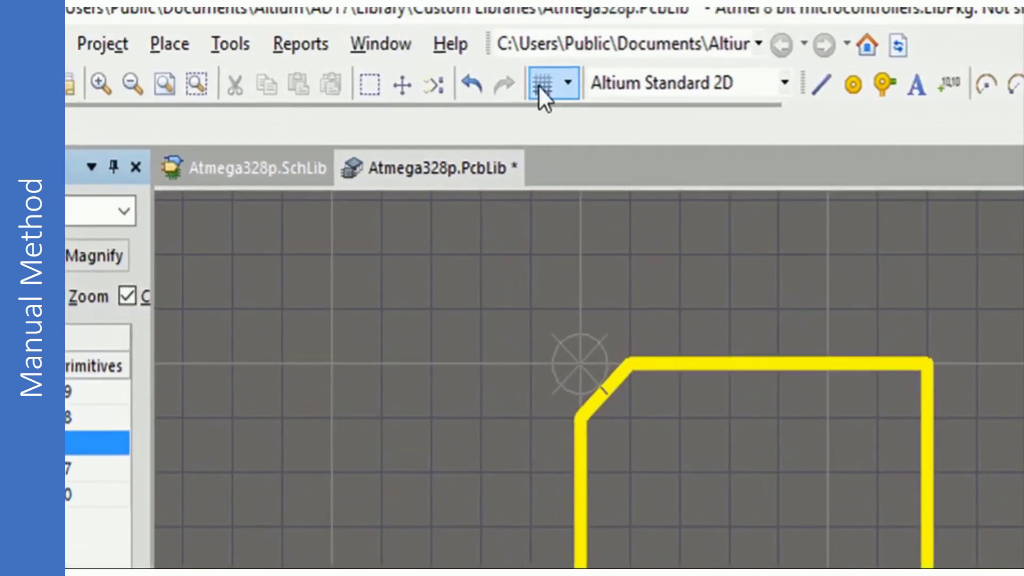
- Set the global snap grid to 0.8 mm
click(542, 91)
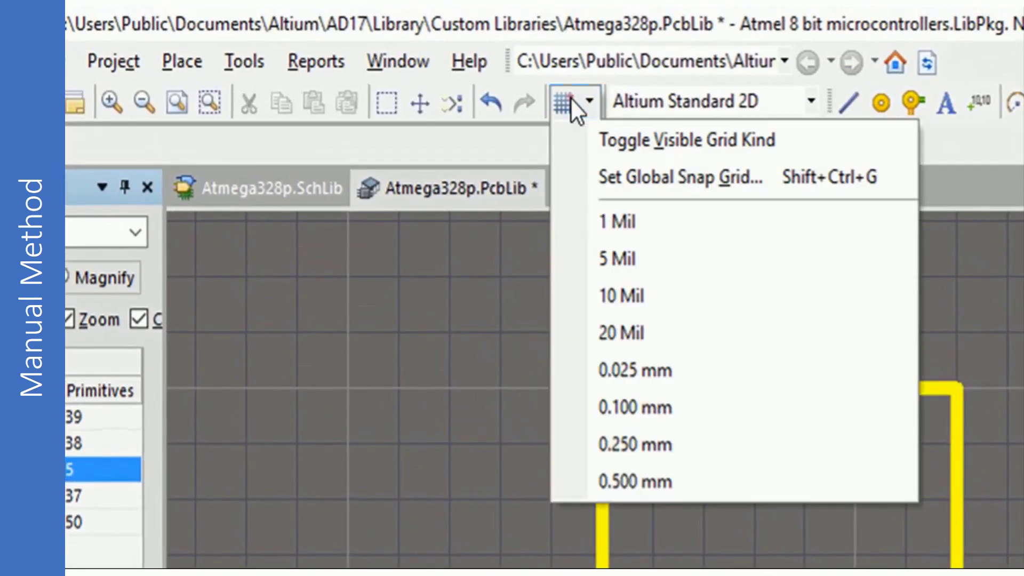
click(632, 176)
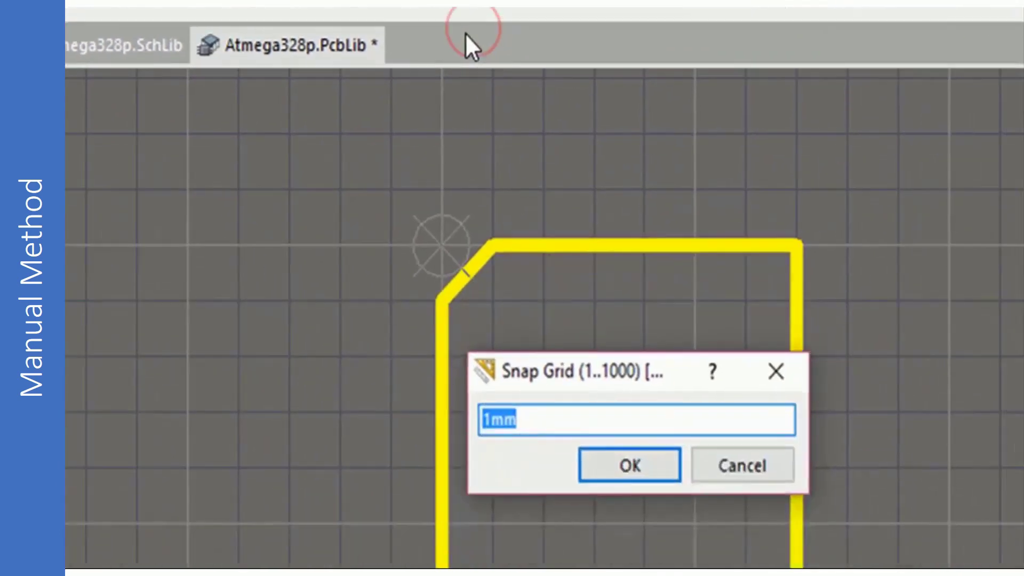
text(0.8)
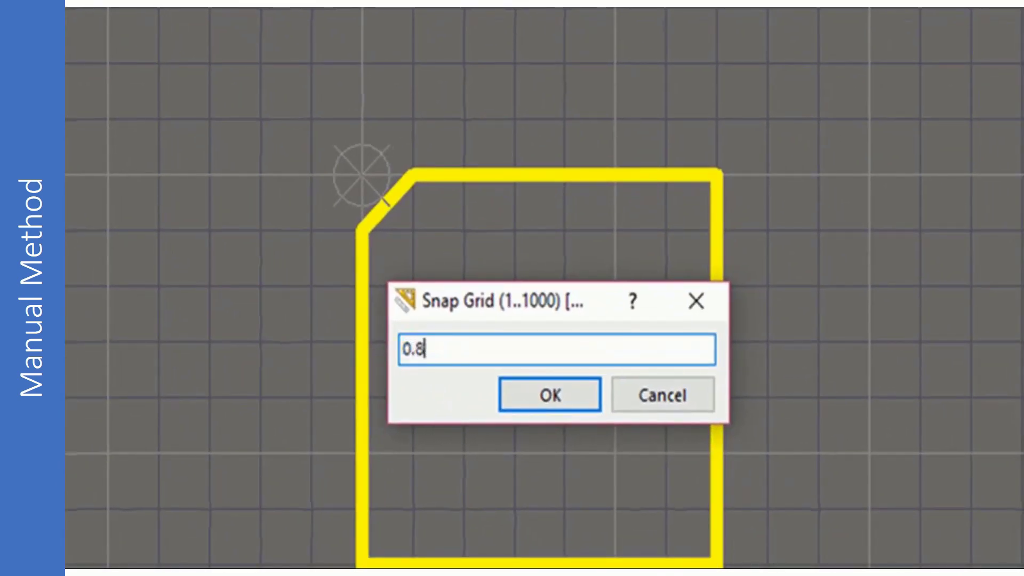
key(Return)
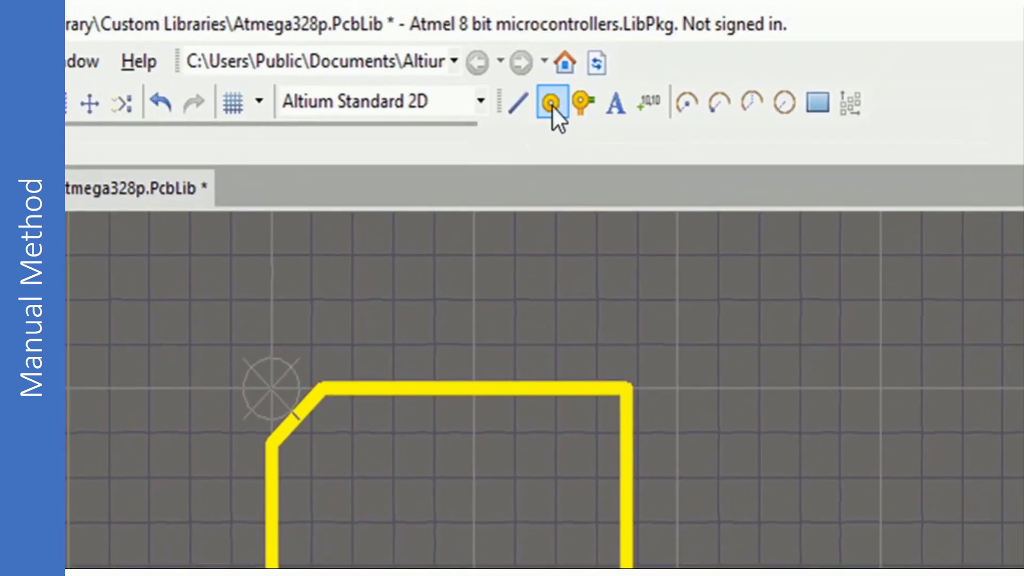
- Abandon the pad placement started on the Top Overlay and make the Top Layer the active layer
click(551, 103)
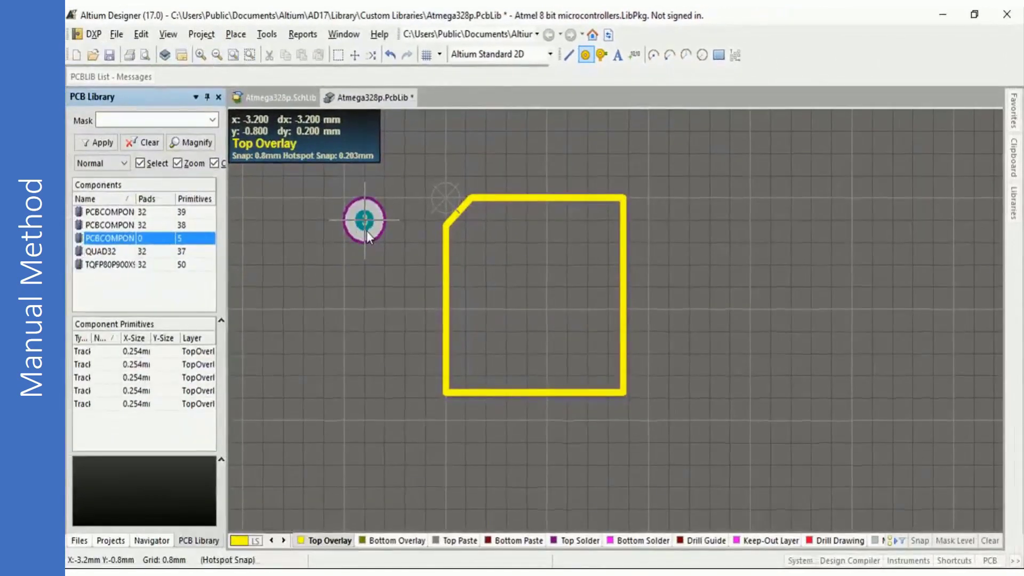
key(Escape)
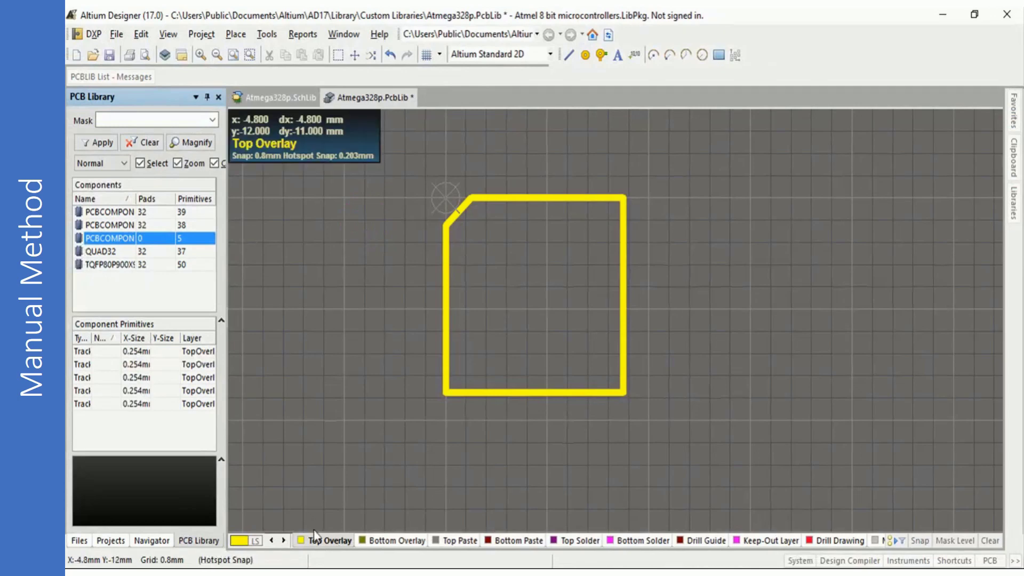
click(273, 540)
click(273, 540)
click(272, 540)
click(272, 540)
click(314, 539)
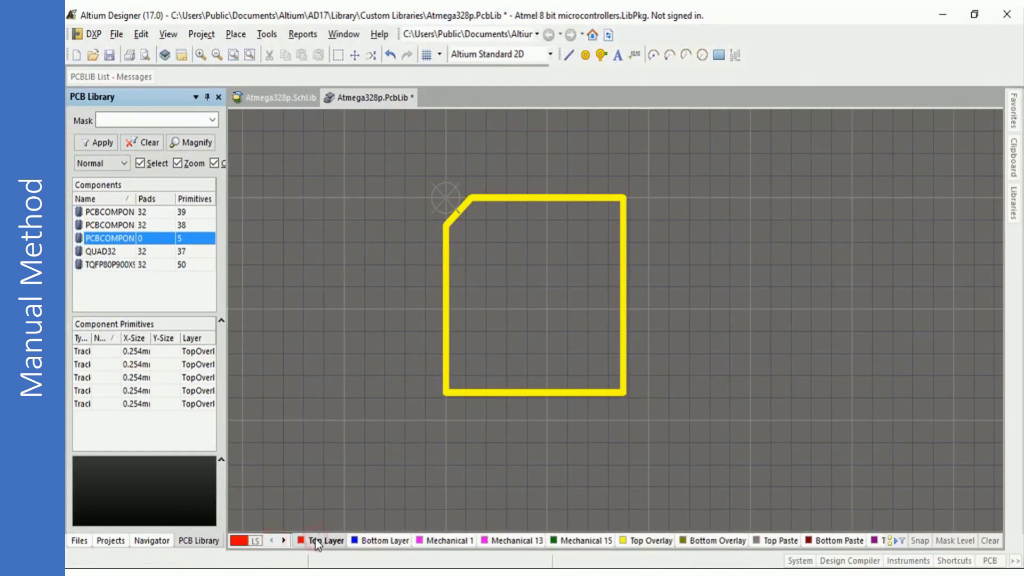
- Start placing a pad and make it rectangular with an X-size of 0.55 mm and a Y-size of 1.5 mm
click(585, 55)
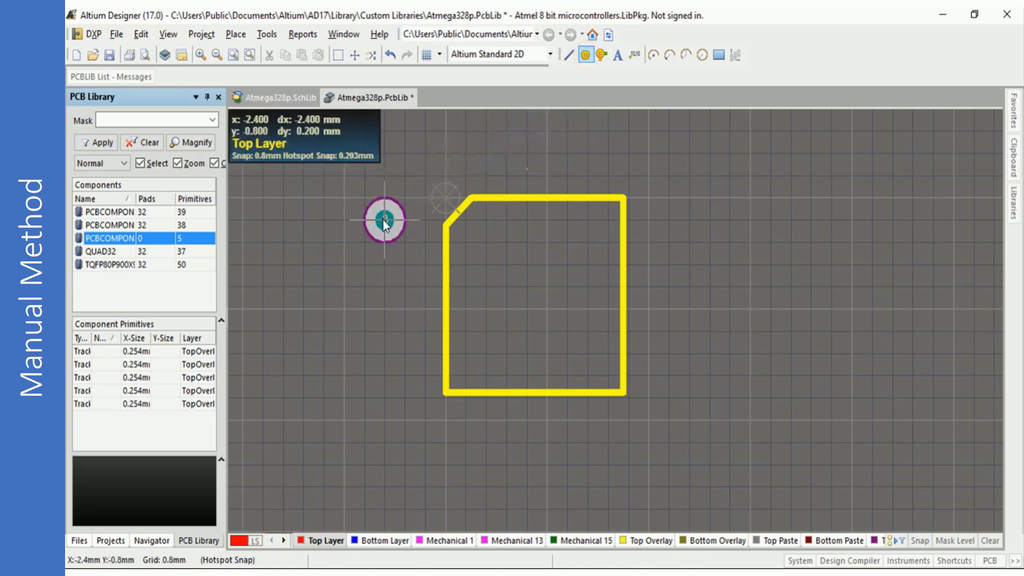
key(Tab)
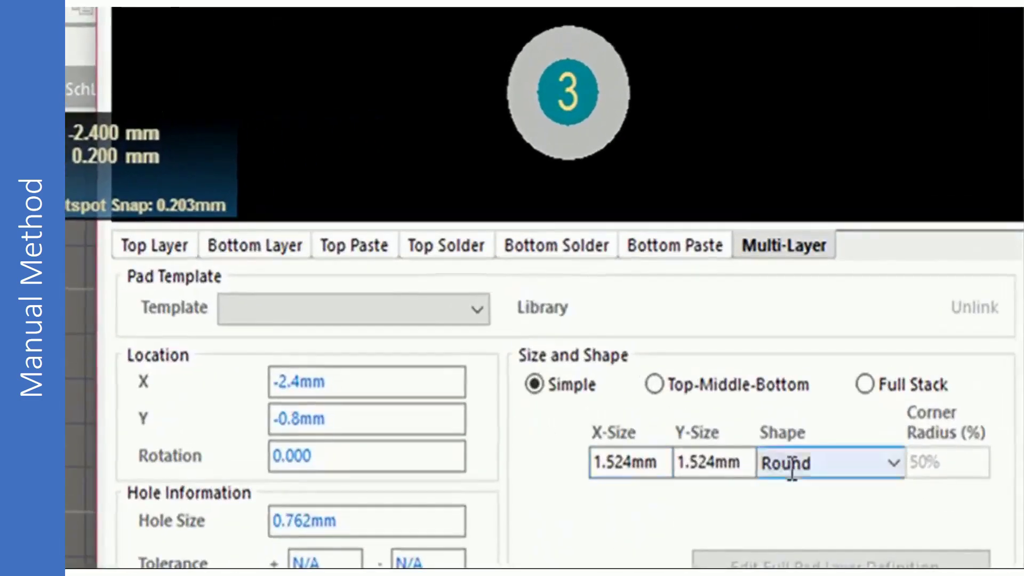
click(836, 459)
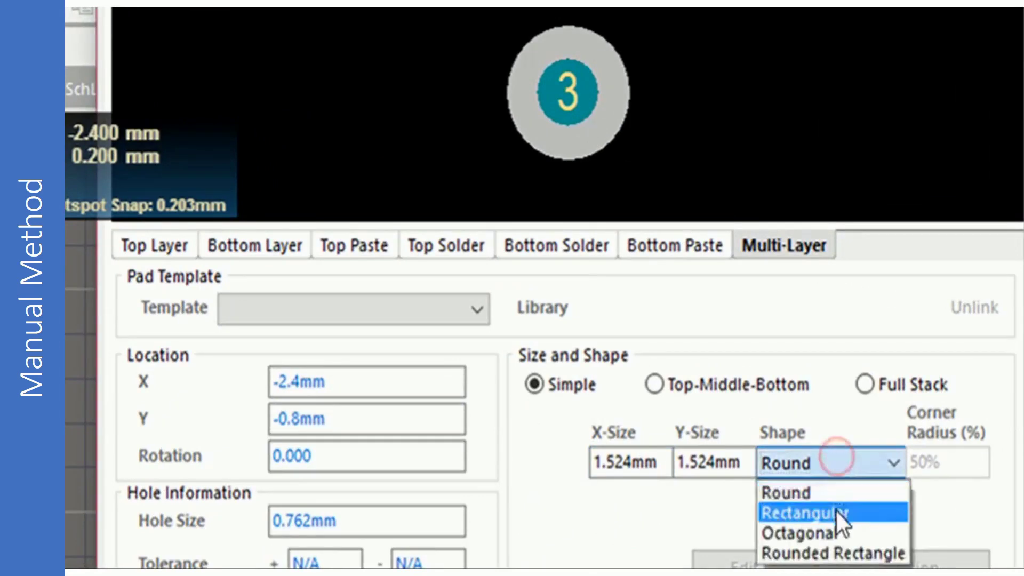
click(834, 513)
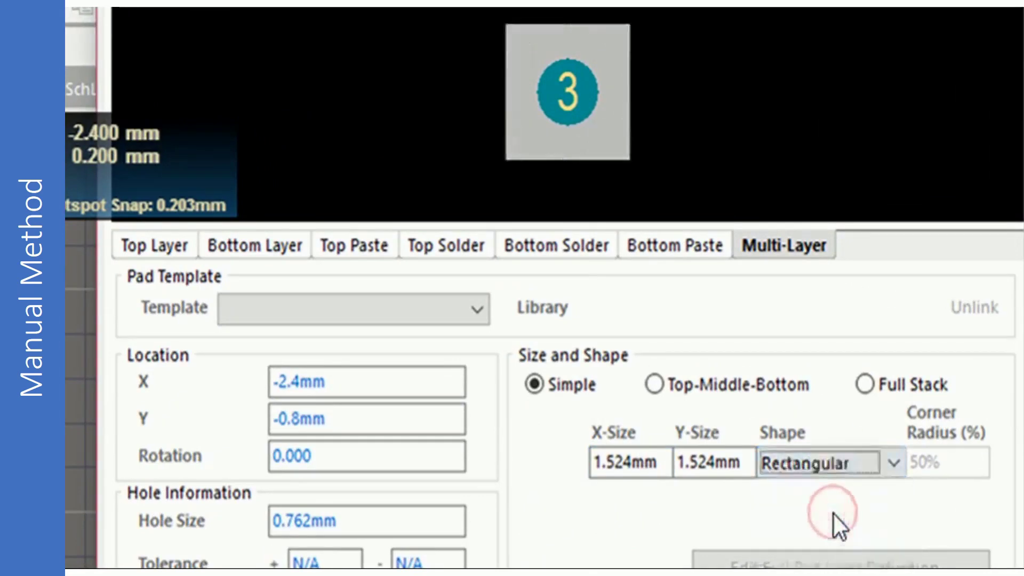
double_click(665, 466)
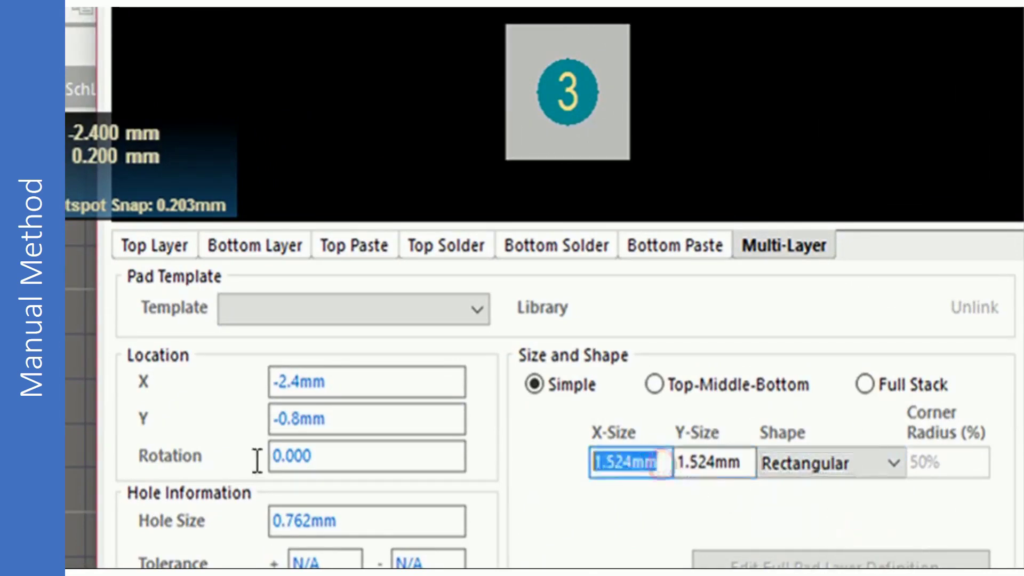
text(0.55)
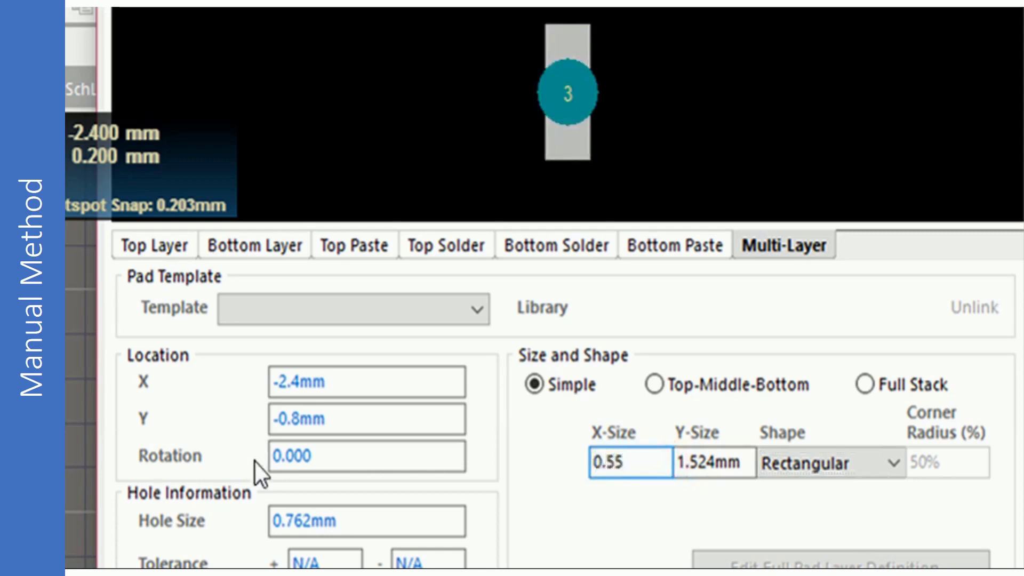
double_click(747, 459)
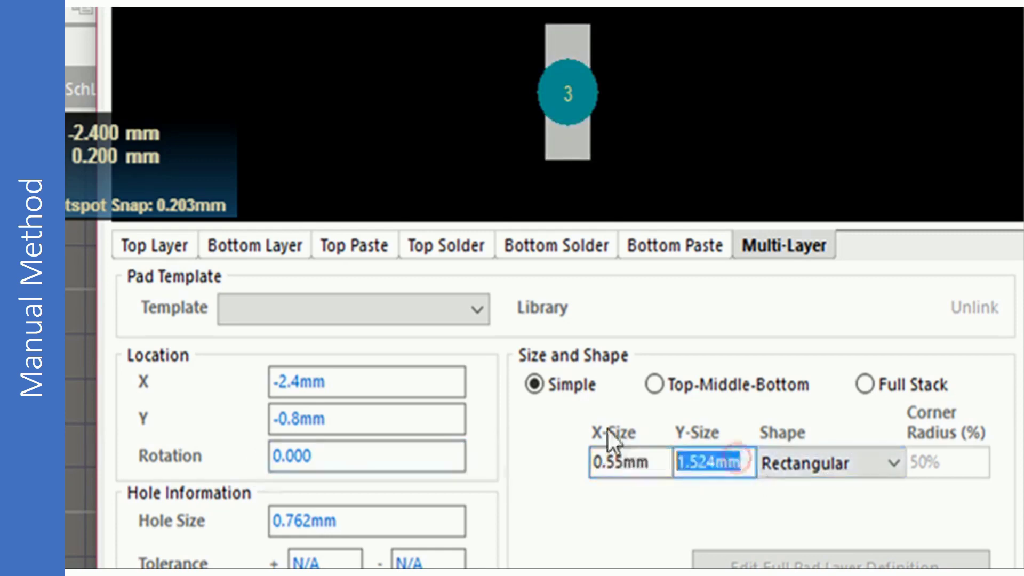
text(1.5)
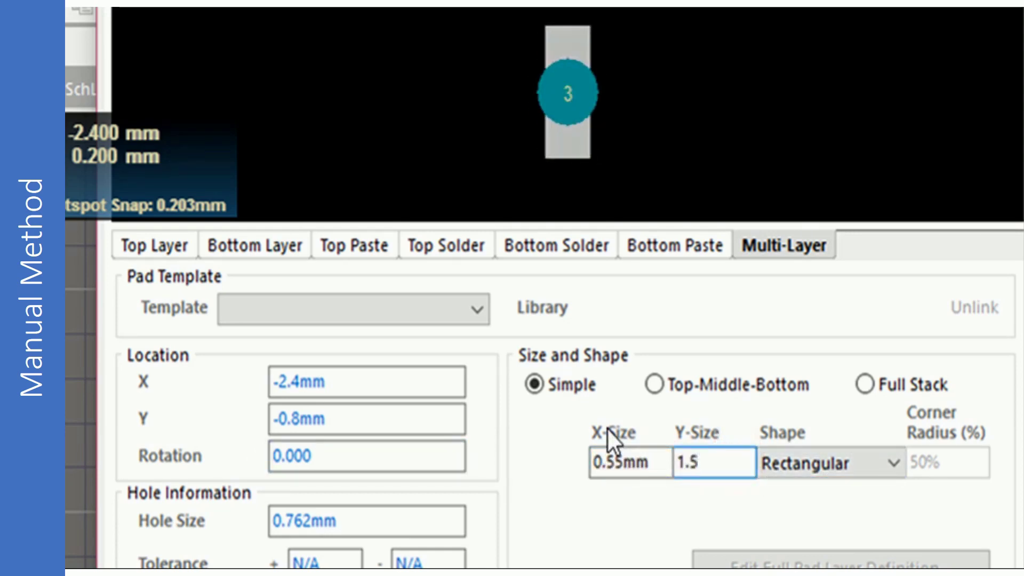
click(634, 505)
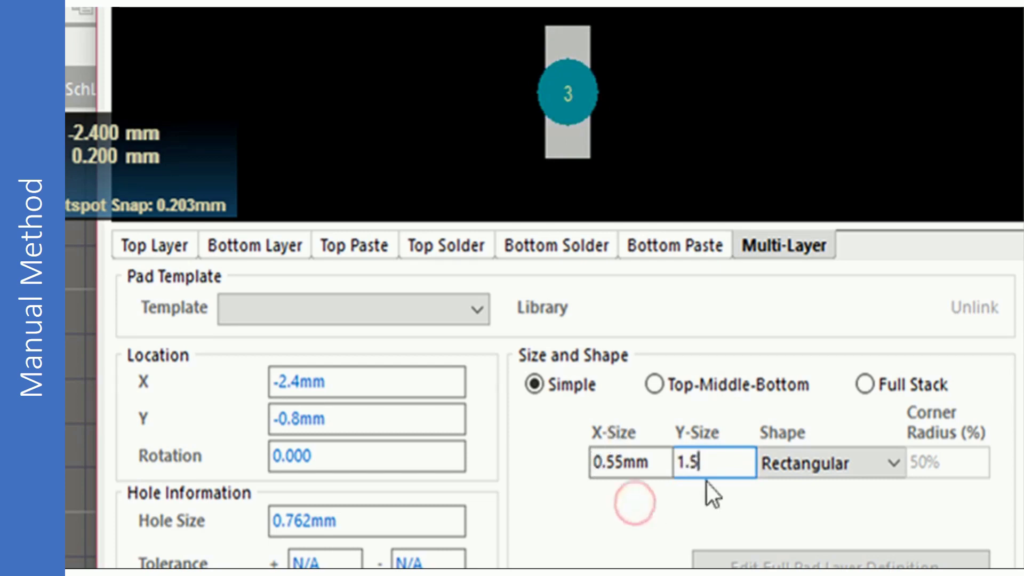
click(718, 462)
click(559, 505)
double_click(617, 463)
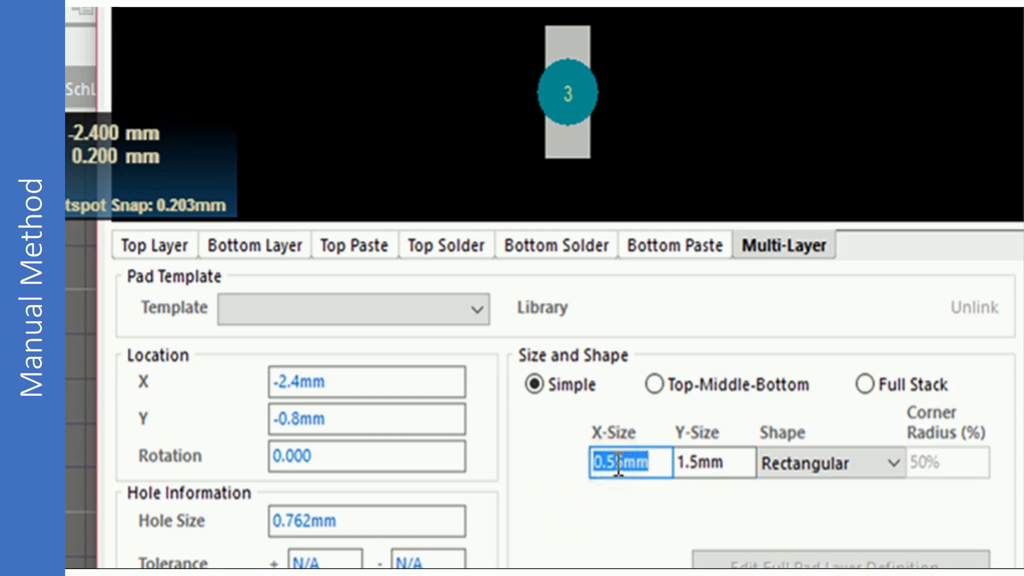
- Set the pad's rotation to 90 degrees and its designator to 1
double_click(356, 453)
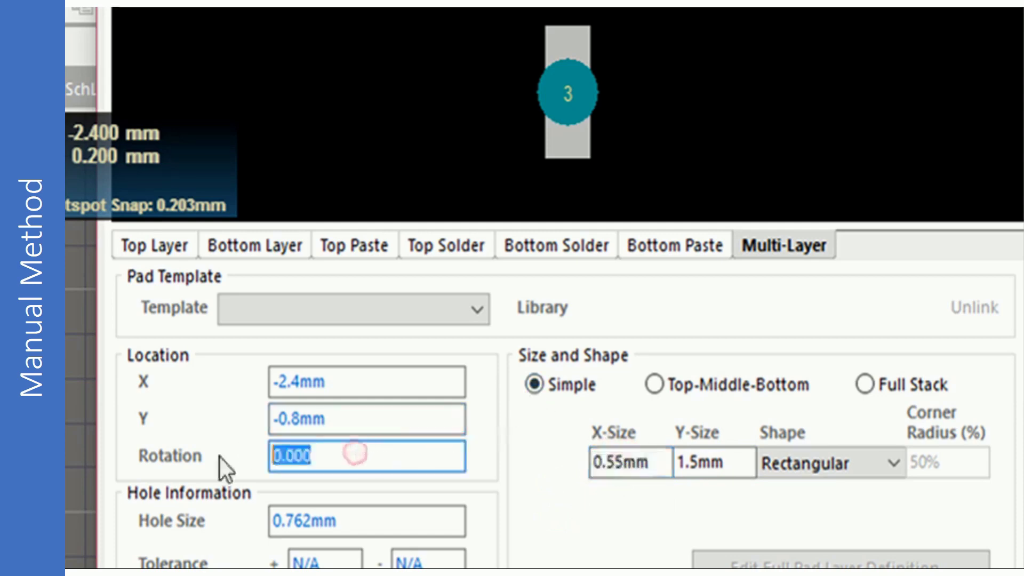
text(90)
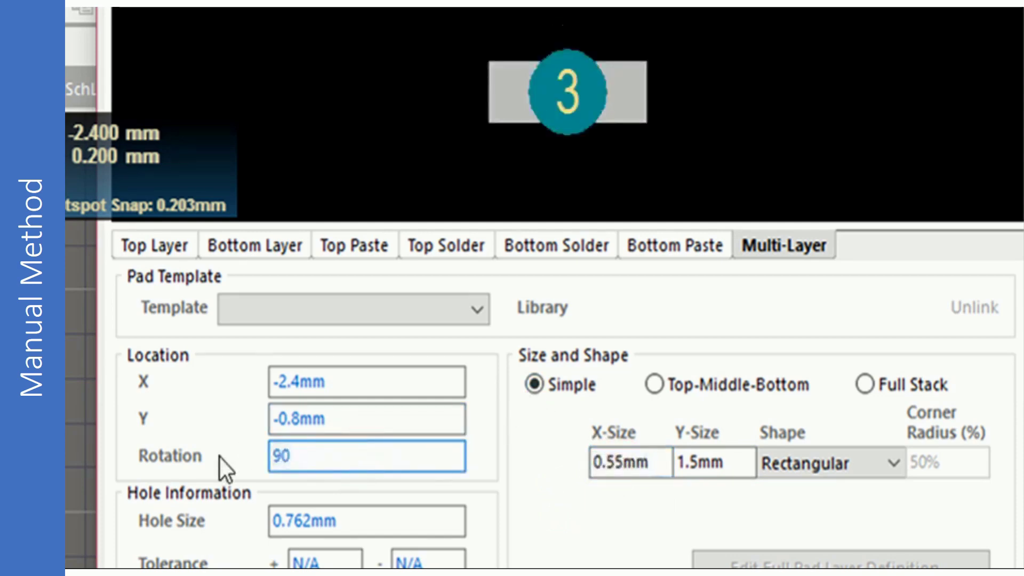
click(528, 465)
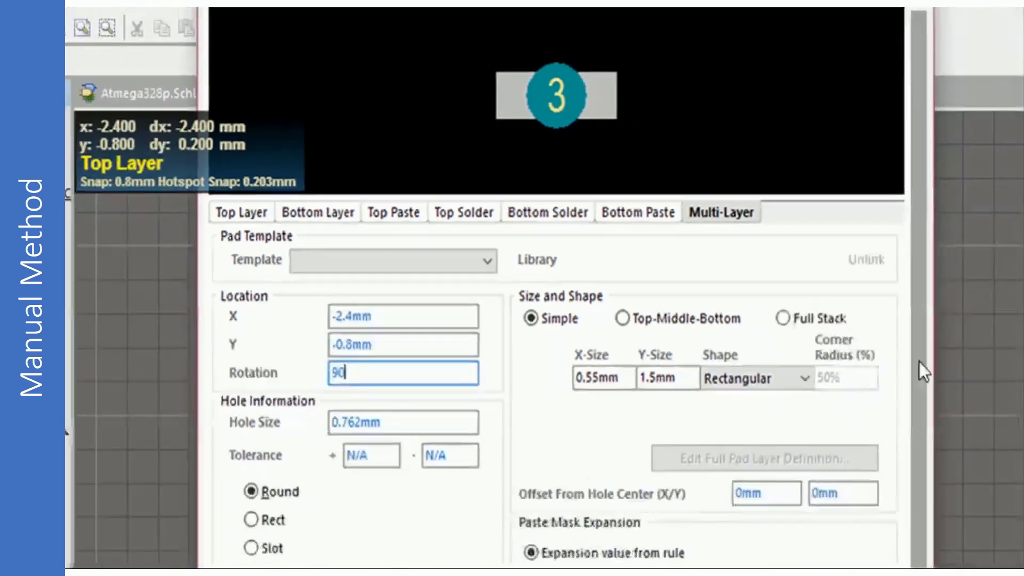
drag(781, 264, 781, 273)
double_click(411, 363)
text(1)
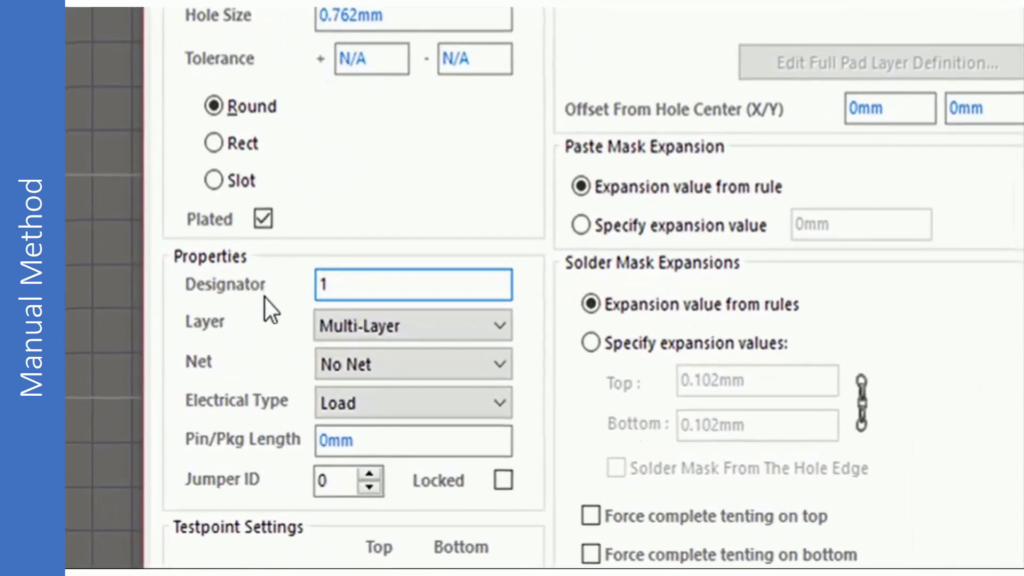
- Assign the pad to the Top Layer and accept its properties
click(399, 351)
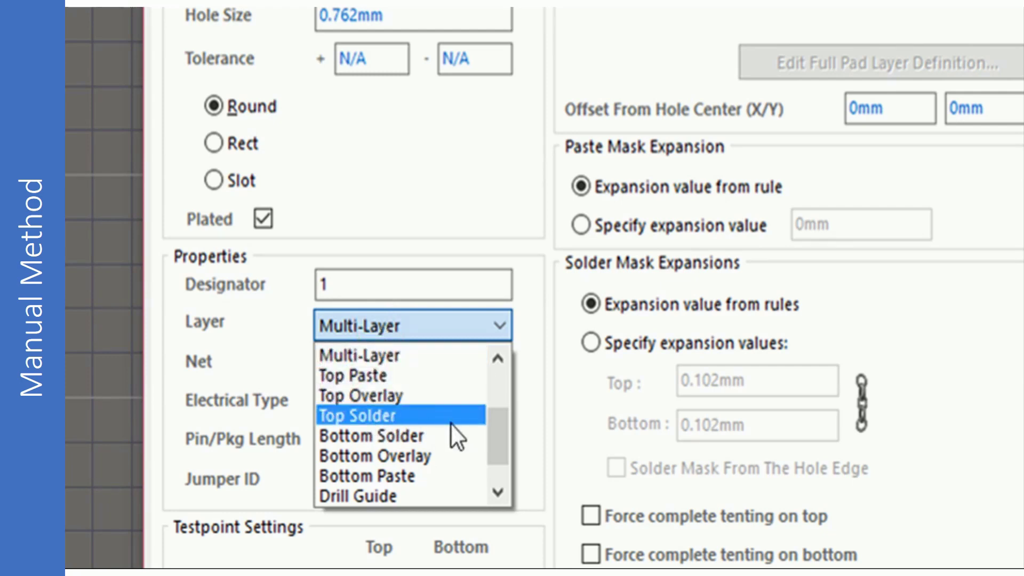
drag(495, 424, 503, 373)
click(394, 354)
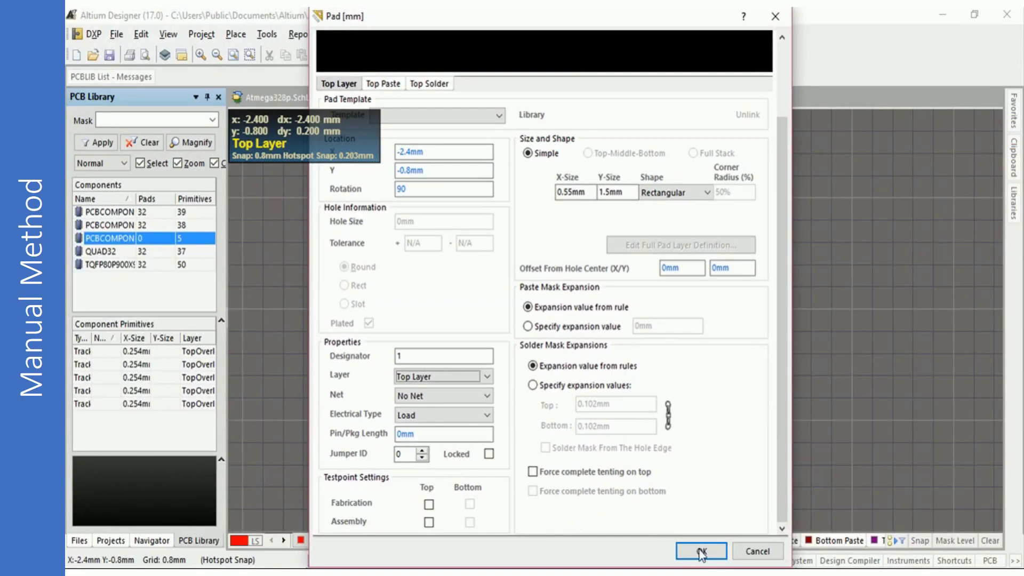
click(702, 552)
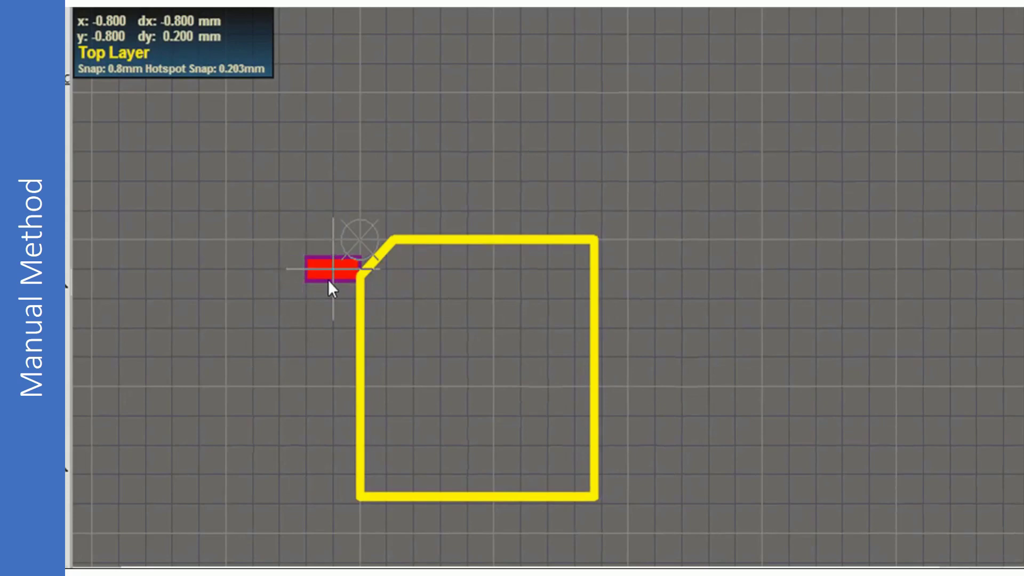
- Place pads 1 to 8 down the outline's left side at x -0.8 mm, from y -0.8 to -6.4 mm in 0.8 mm steps
click(329, 280)
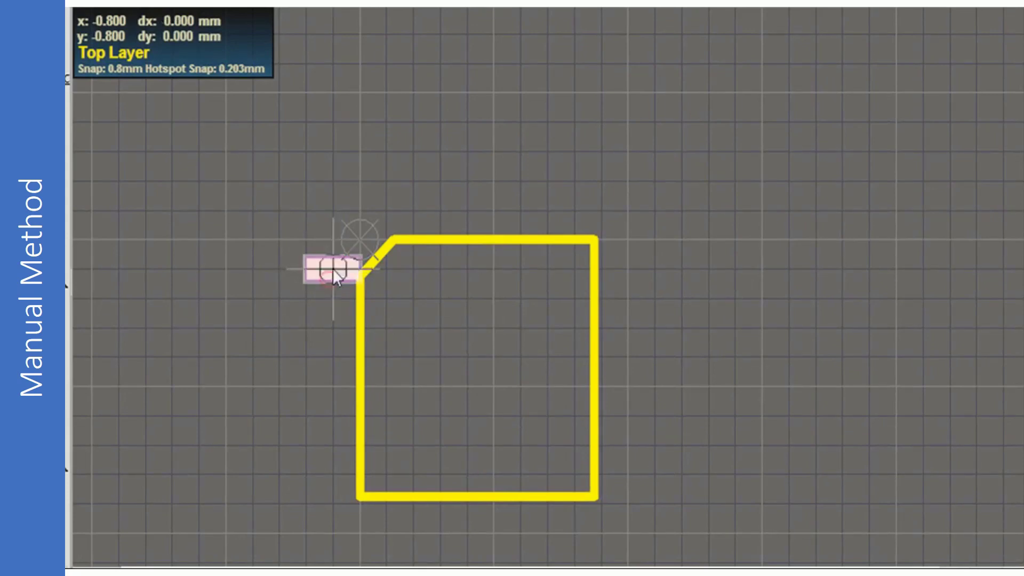
click(331, 298)
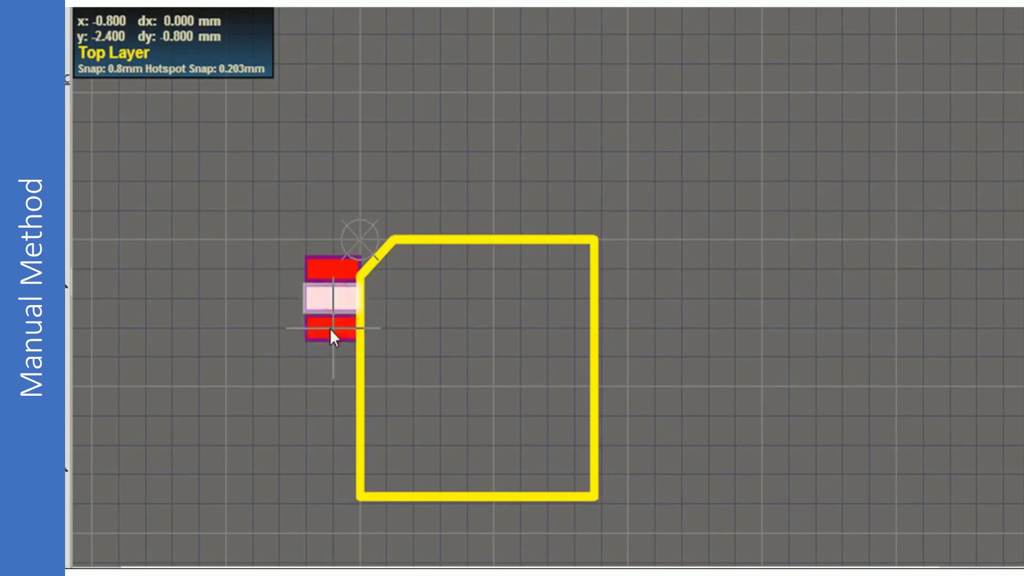
click(330, 327)
click(335, 364)
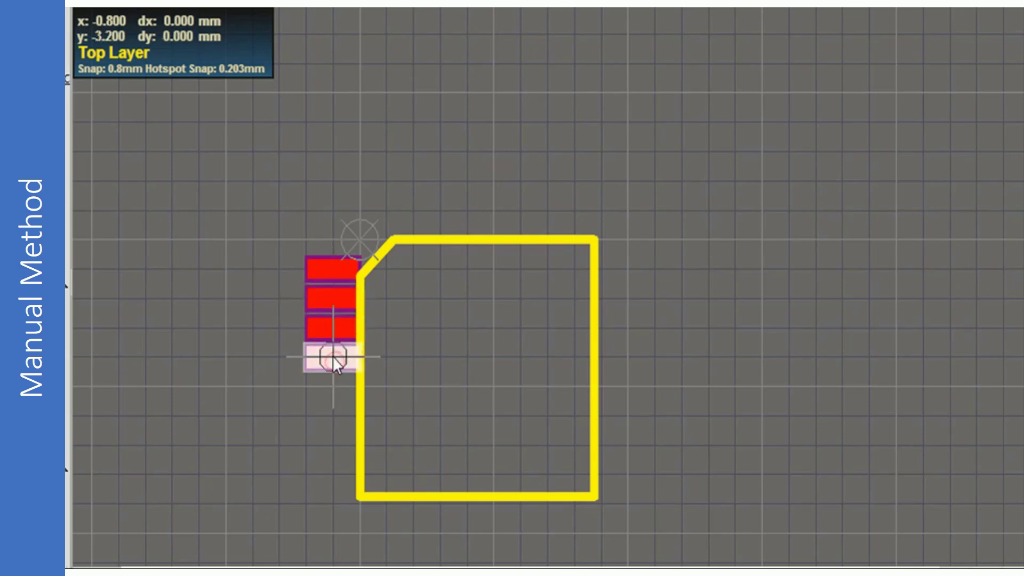
click(335, 389)
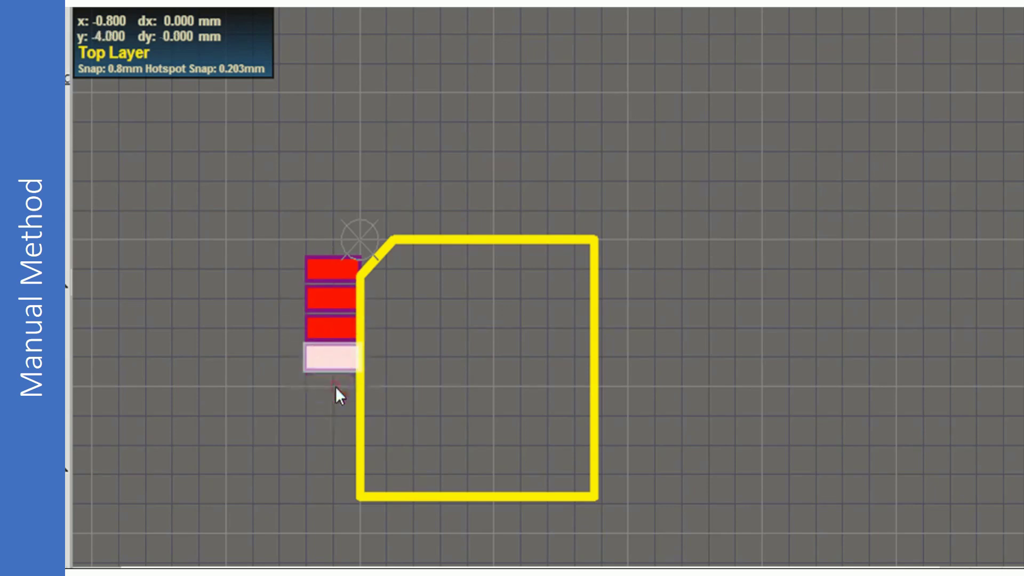
click(330, 422)
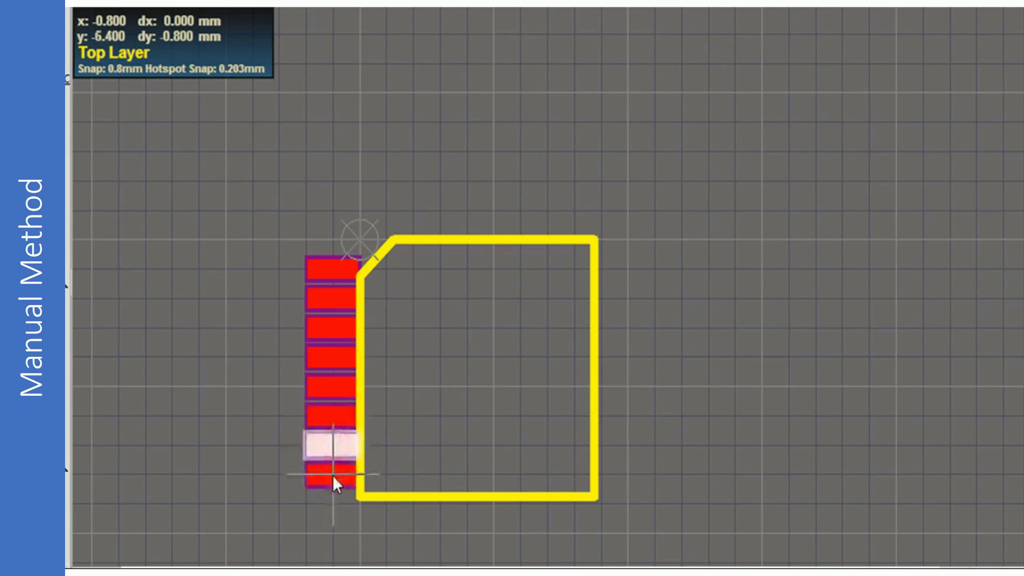
click(332, 473)
- Rotate the pad upright and place pads 9 to 16 below the outline at y -8 mm, from x 0.8 to 6.4 mm in 0.8 mm steps
scroll(370, 449, up, 3)
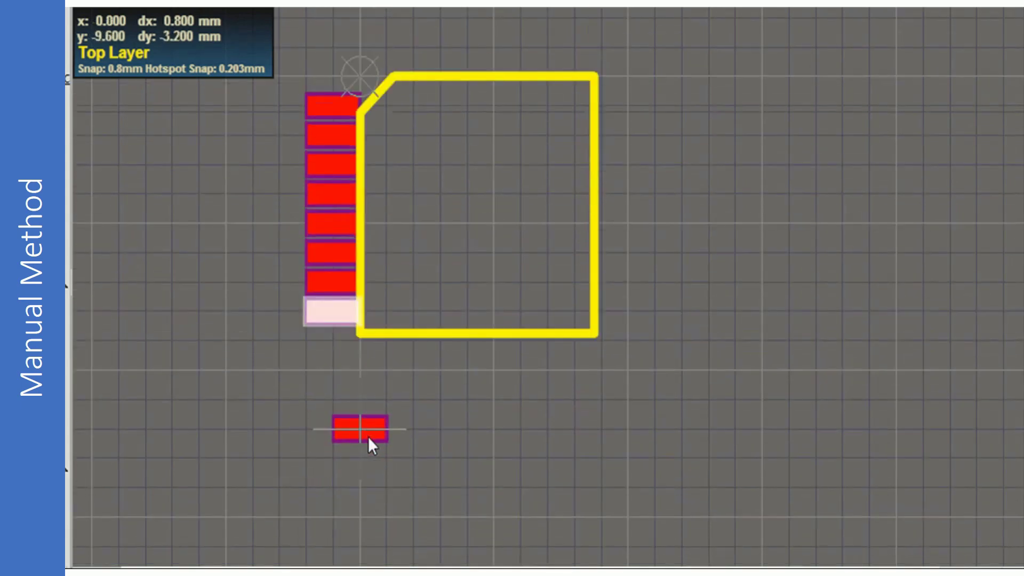
key(Tab)
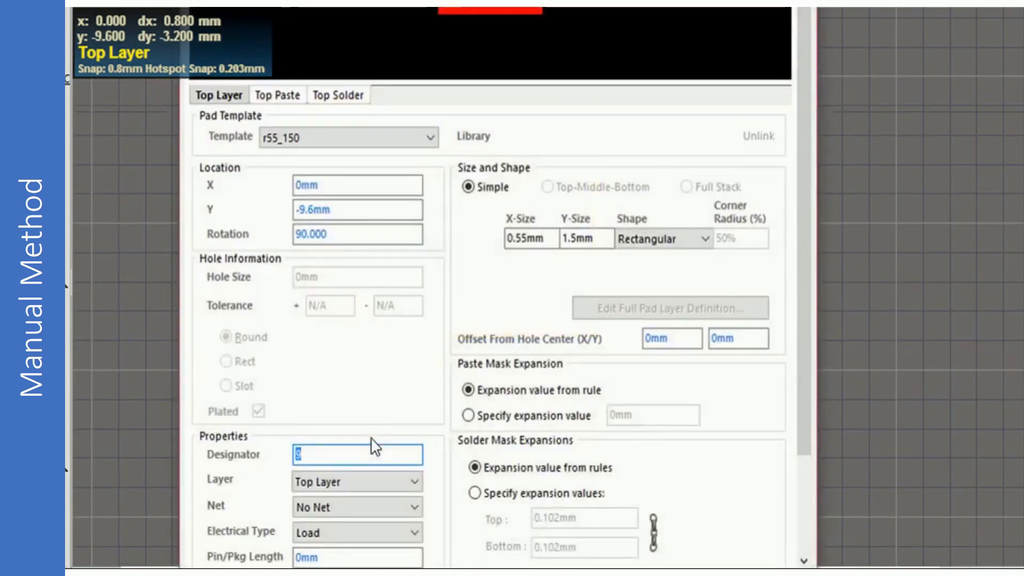
key(Return)
key(space)
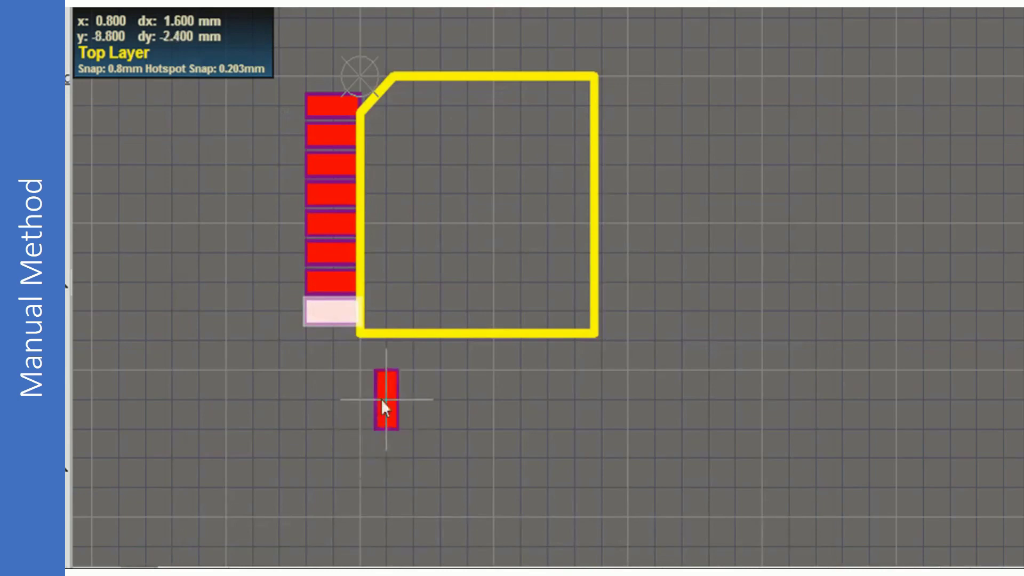
click(391, 363)
click(418, 369)
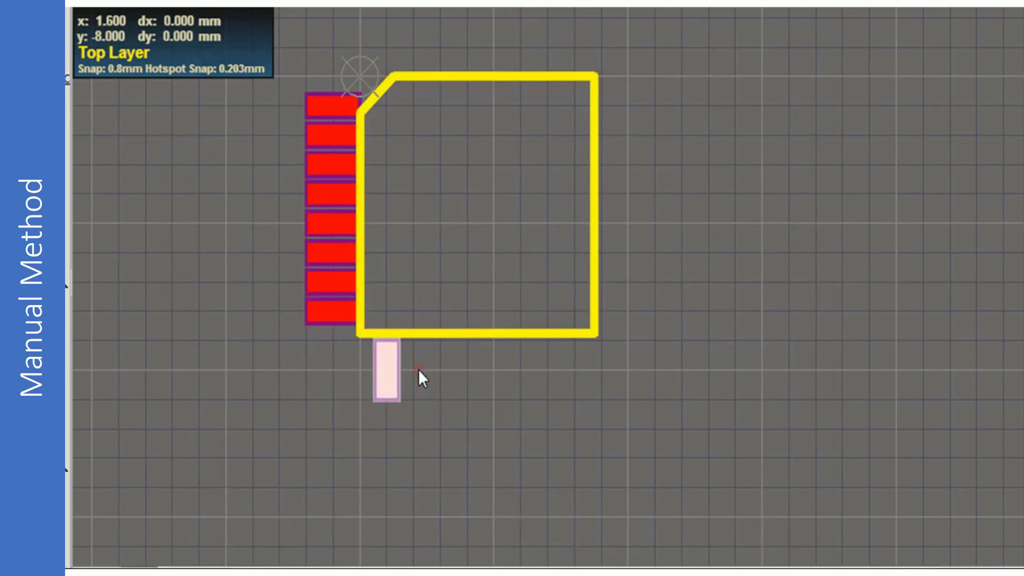
click(446, 369)
click(473, 369)
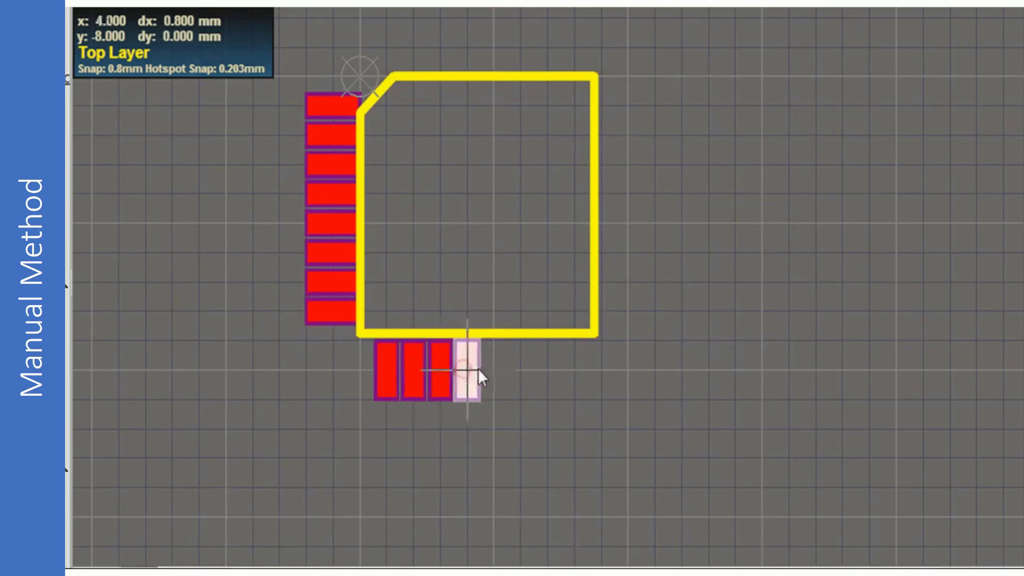
click(490, 369)
click(517, 369)
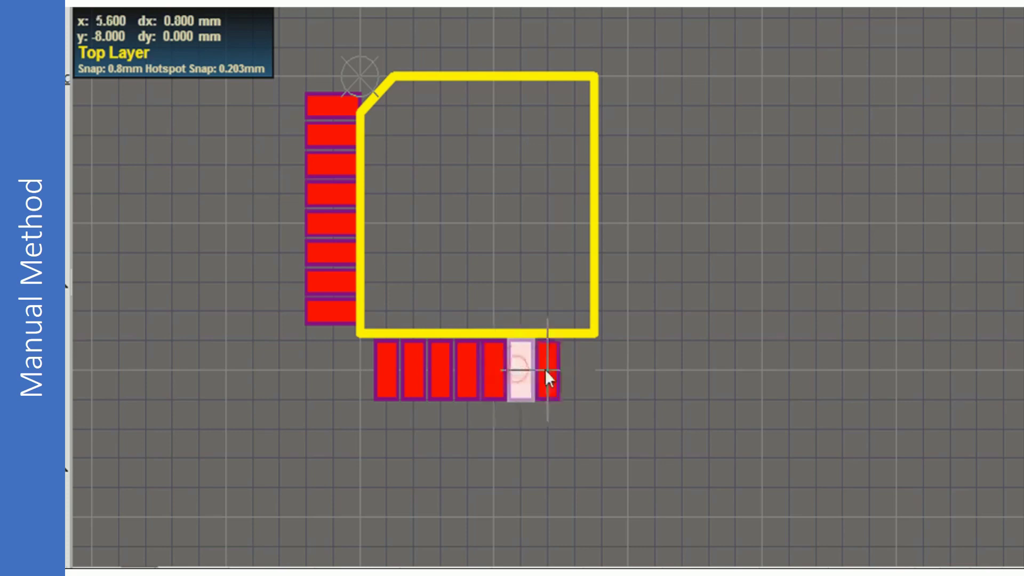
click(546, 369)
click(572, 368)
- Rotate the pad horizontally and place eight pads up the outline's right side at x 8 mm, from y -6.4 to -0.8 mm in 0.8 mm steps
key(space)
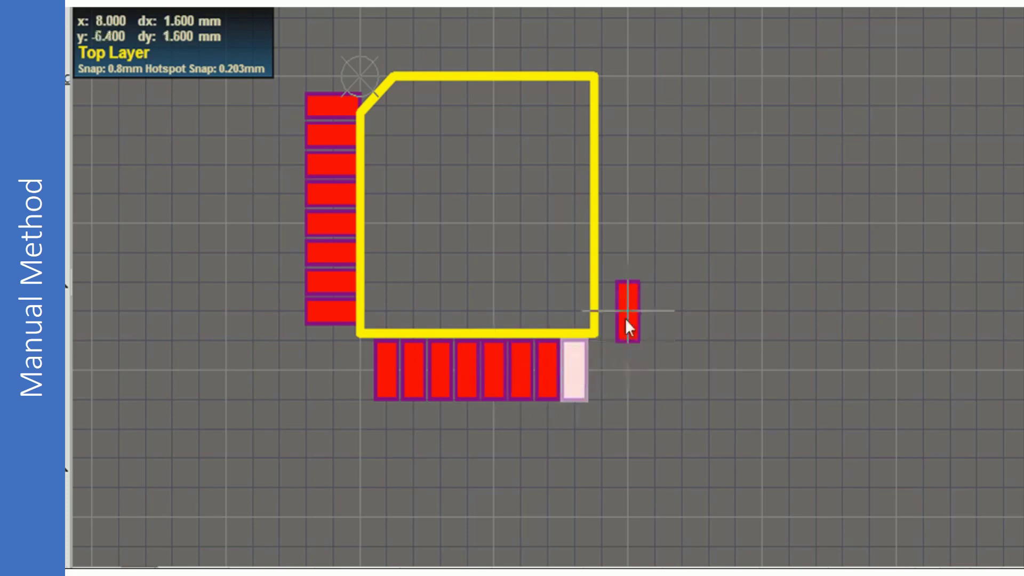
click(629, 315)
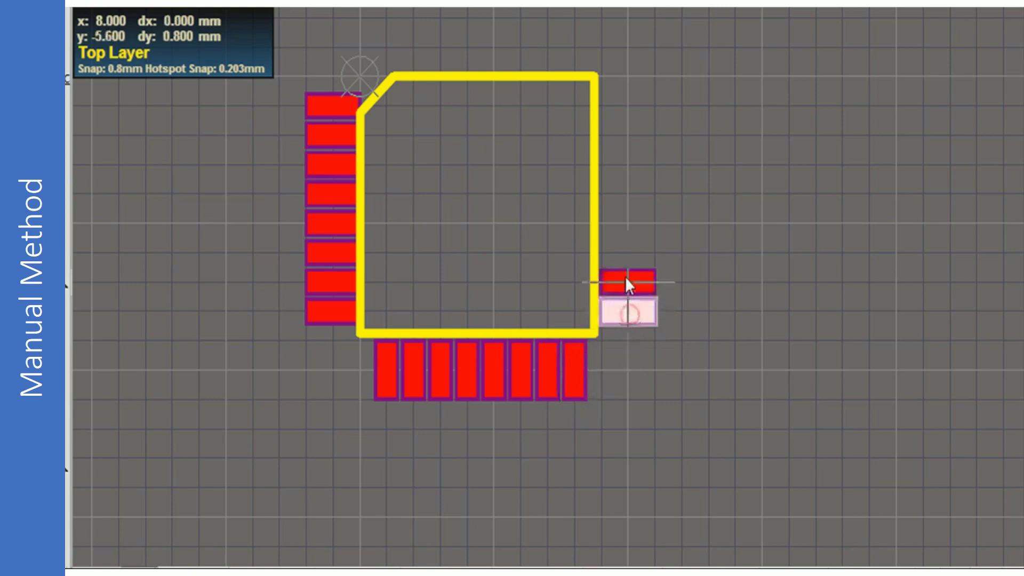
click(622, 275)
click(622, 258)
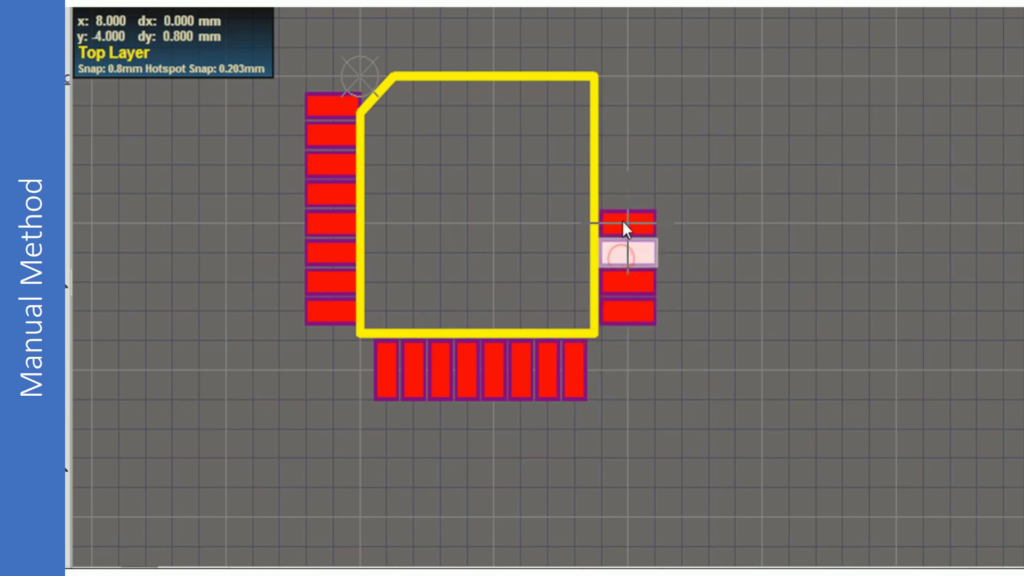
click(626, 215)
click(624, 197)
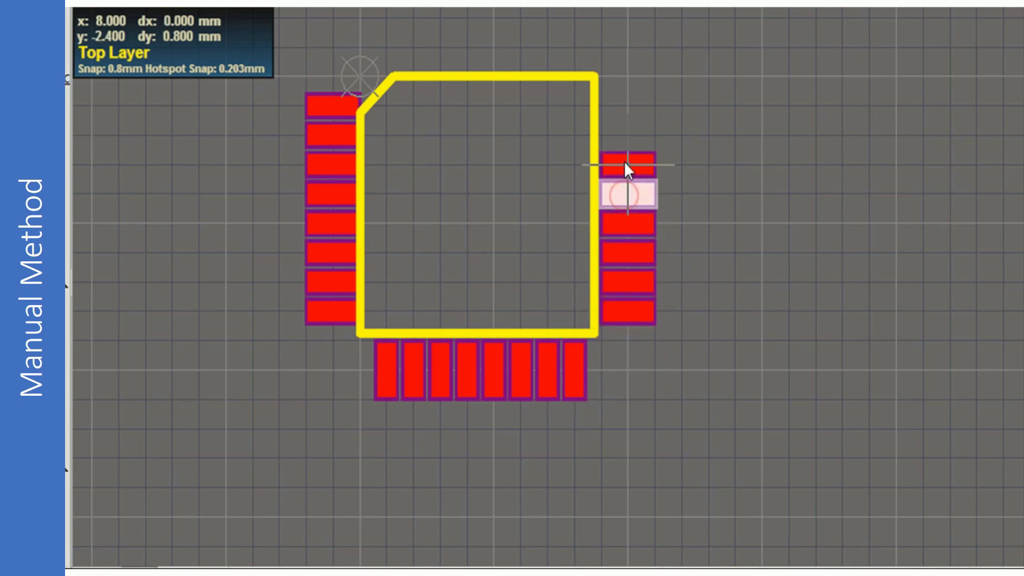
click(624, 162)
click(621, 134)
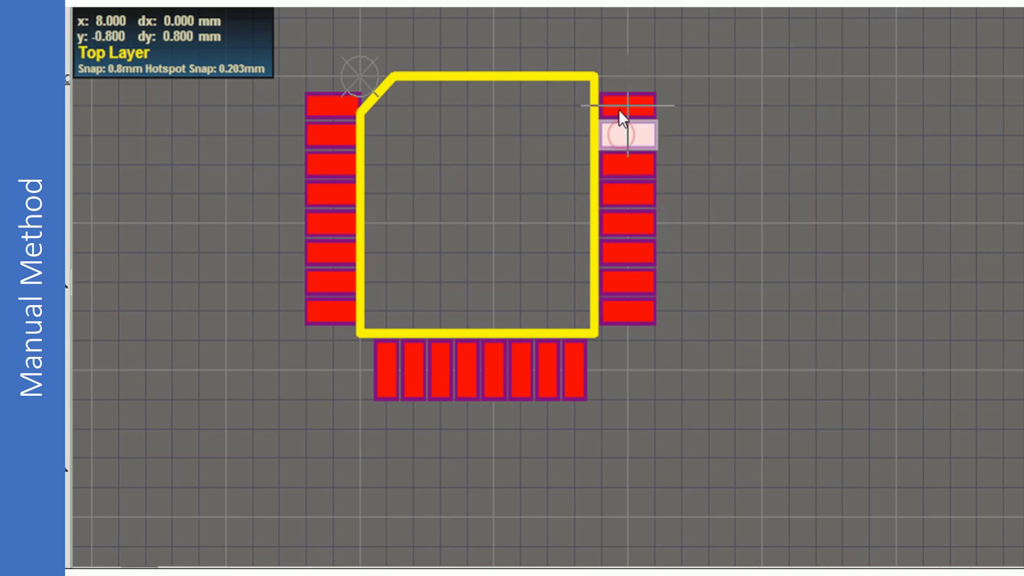
click(619, 104)
- Rotate the pad upright, place eight pads above the outline at y 0.8 mm from x 6.4 to 0.8 mm, and end pad placement
scroll(581, 198, down, 3)
scroll(580, 197, up, 6)
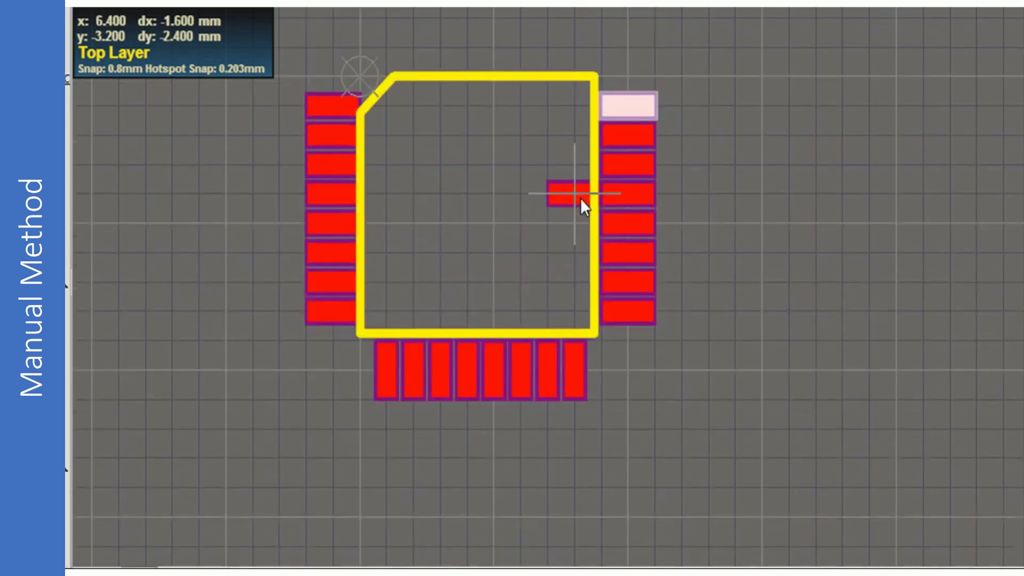
key(space)
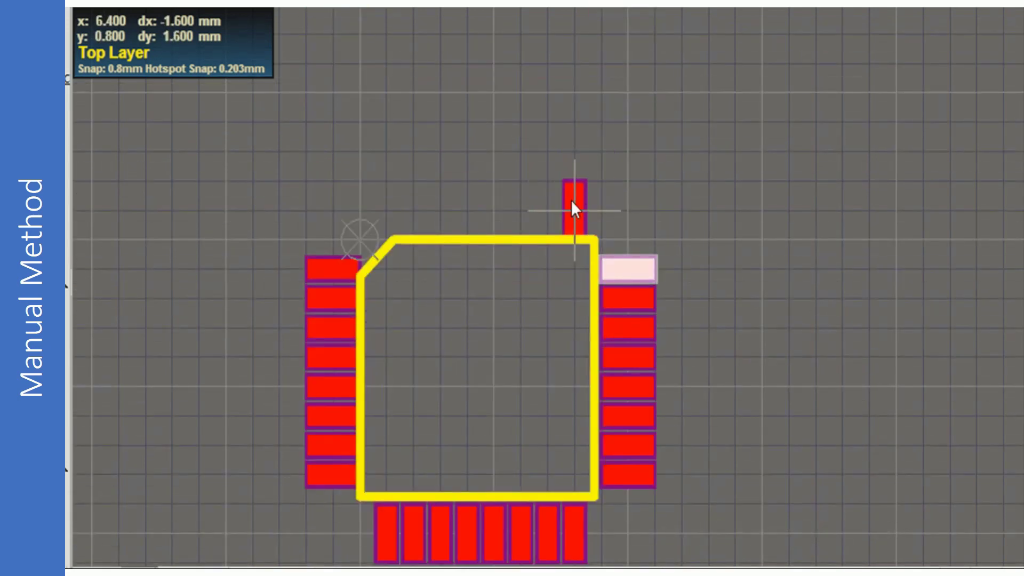
click(570, 213)
click(549, 211)
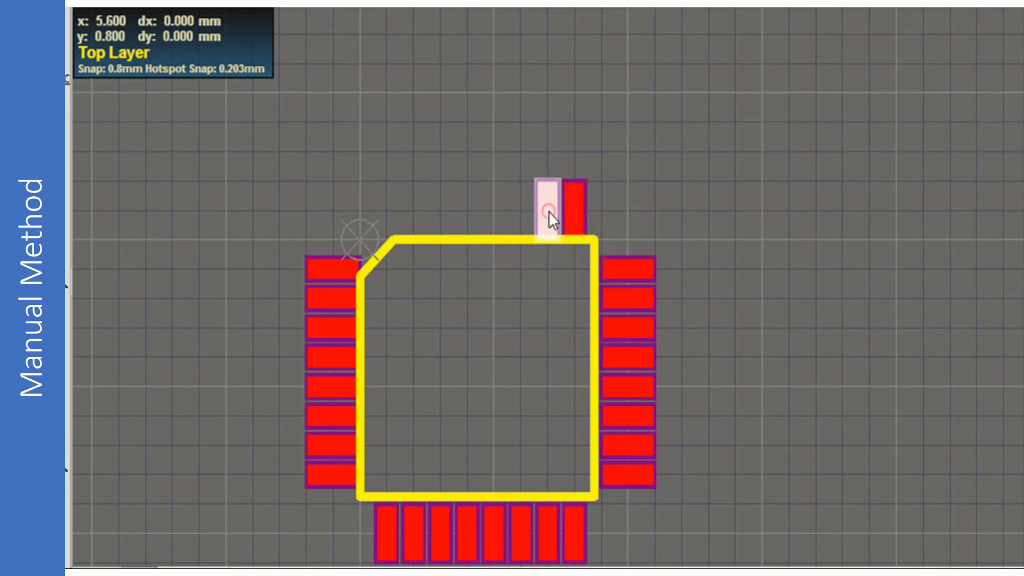
click(519, 209)
click(491, 208)
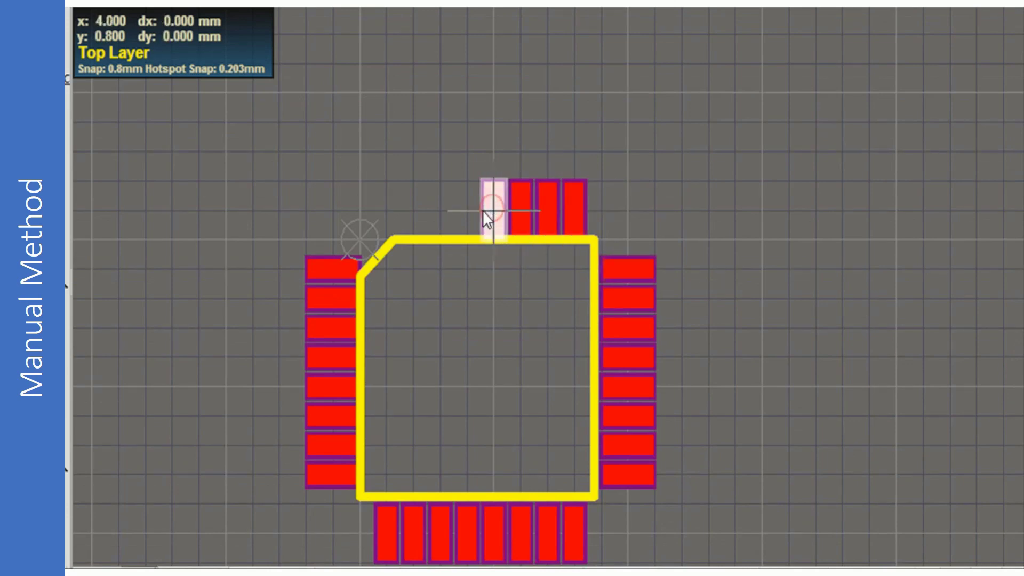
click(455, 210)
click(443, 209)
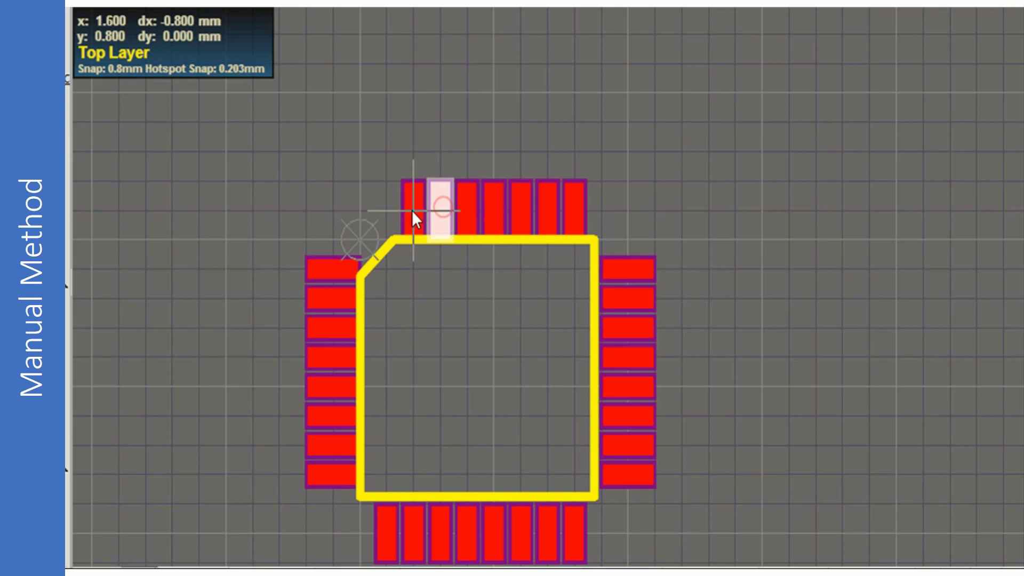
click(412, 210)
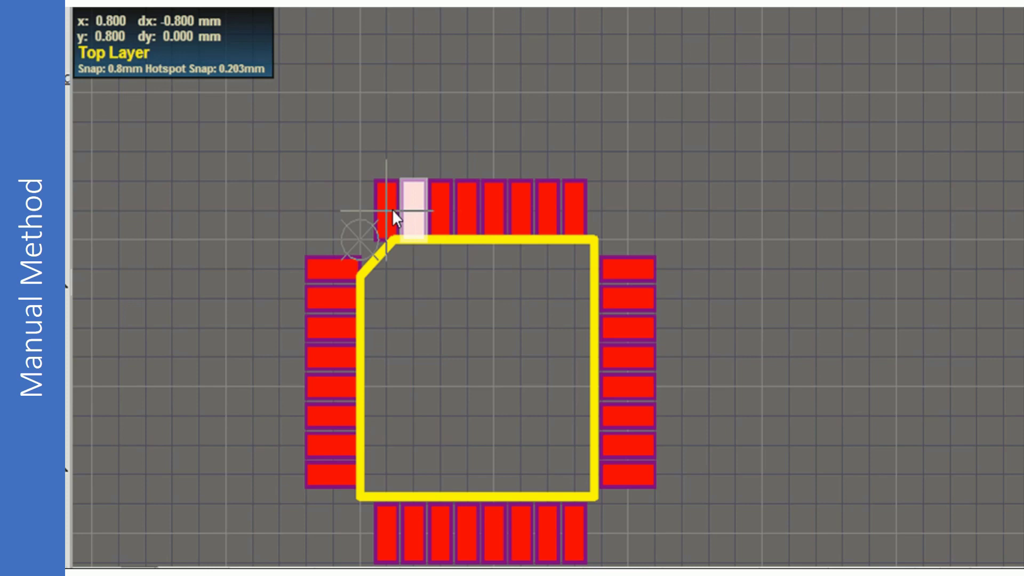
click(392, 210)
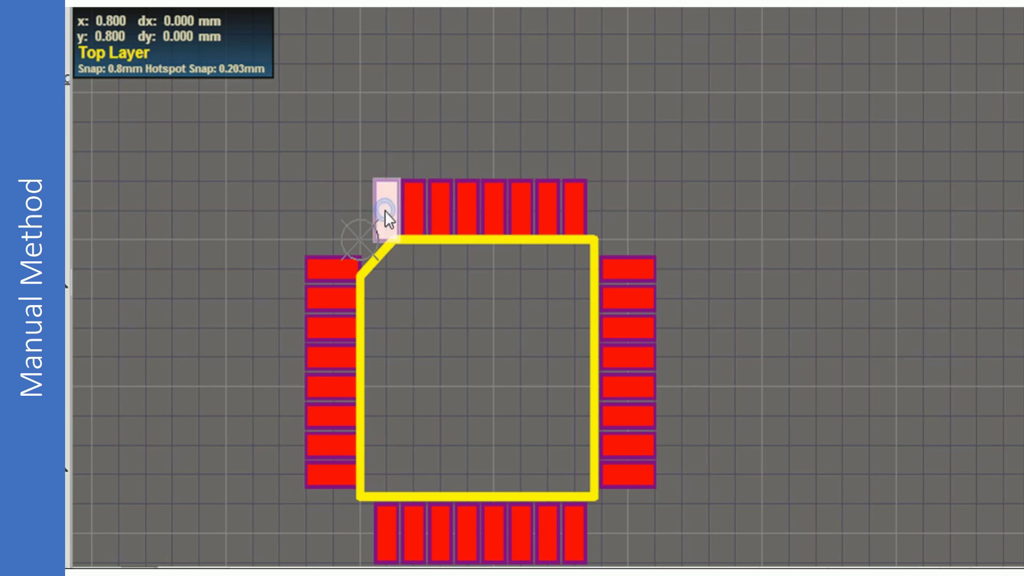
click(699, 235)
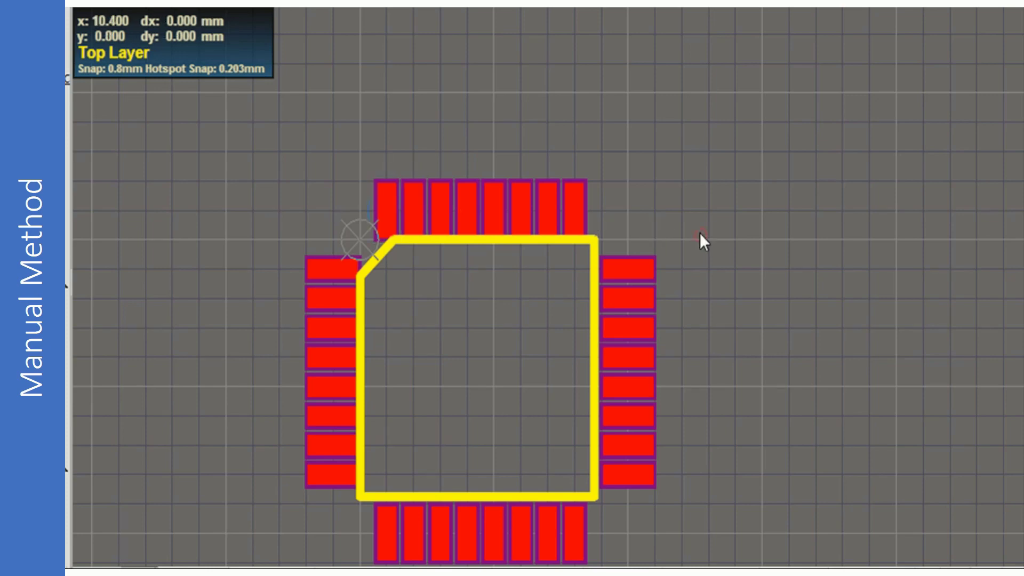
- Draw a full circle of 0.8 mm radius on the Top Overlay, centred at x -0.8, y 0.8 mm beside the chamfered corner
scroll(700, 235, down, 3)
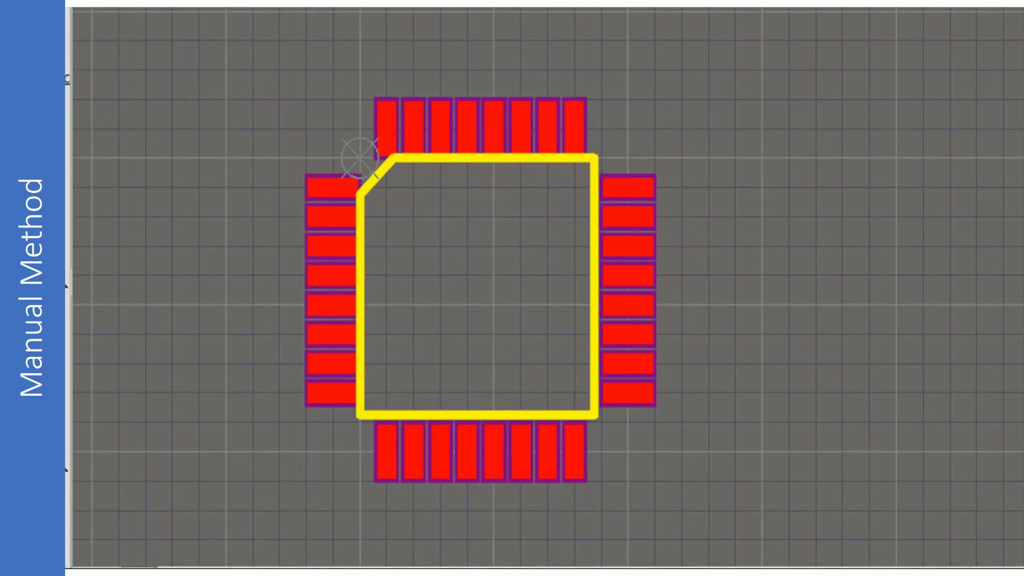
key(p)
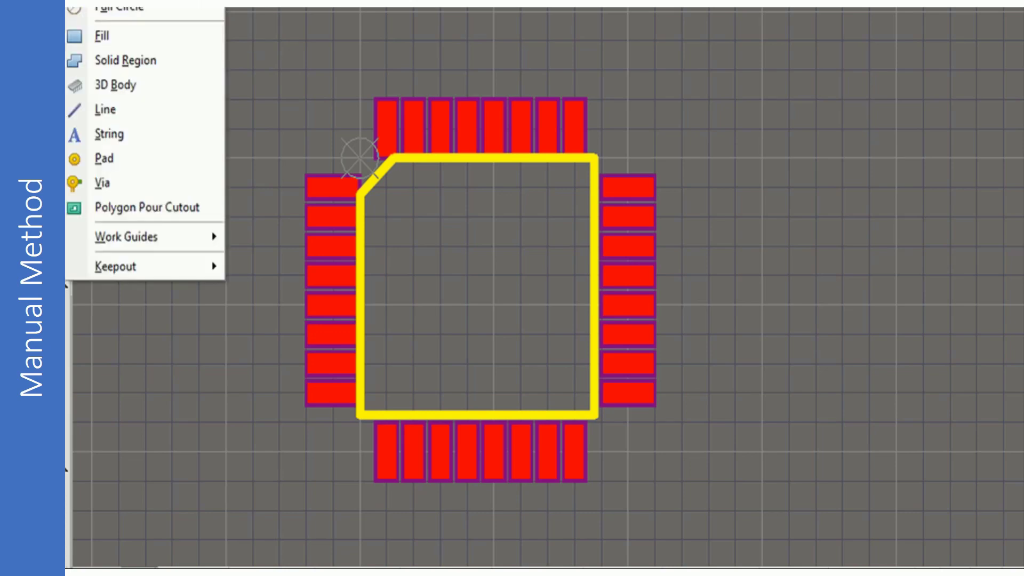
key(Escape)
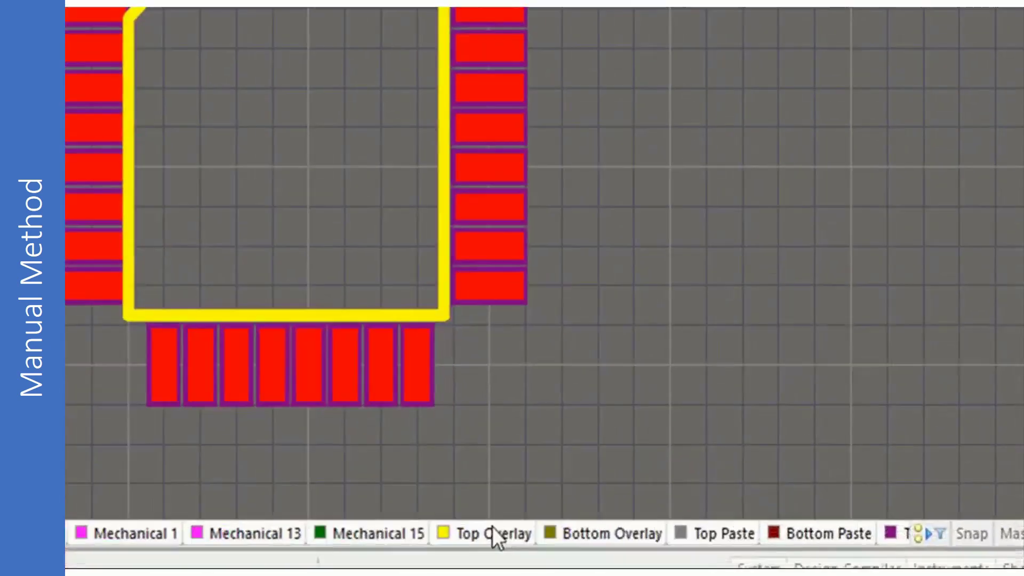
click(491, 529)
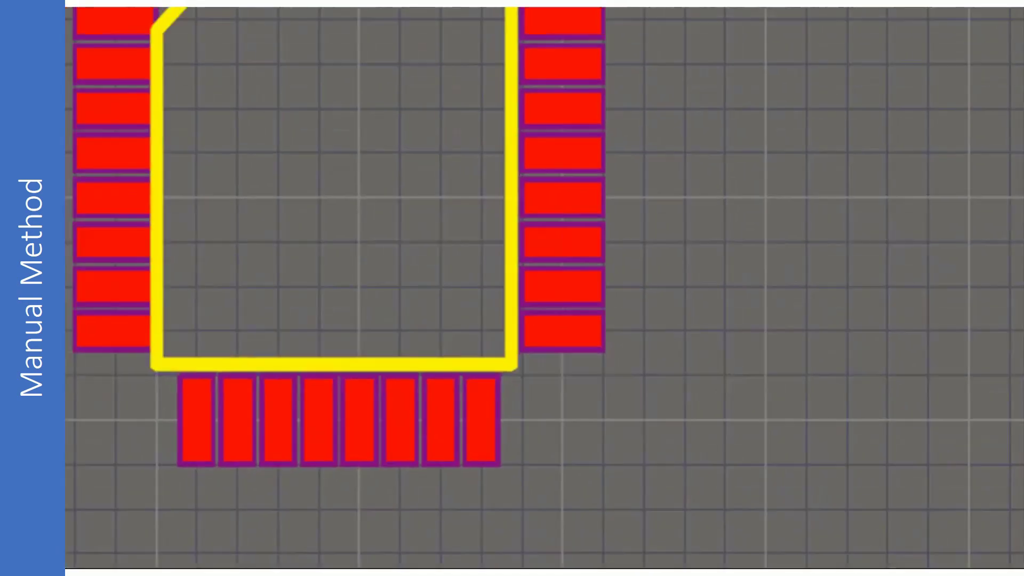
key(p)
click(336, 140)
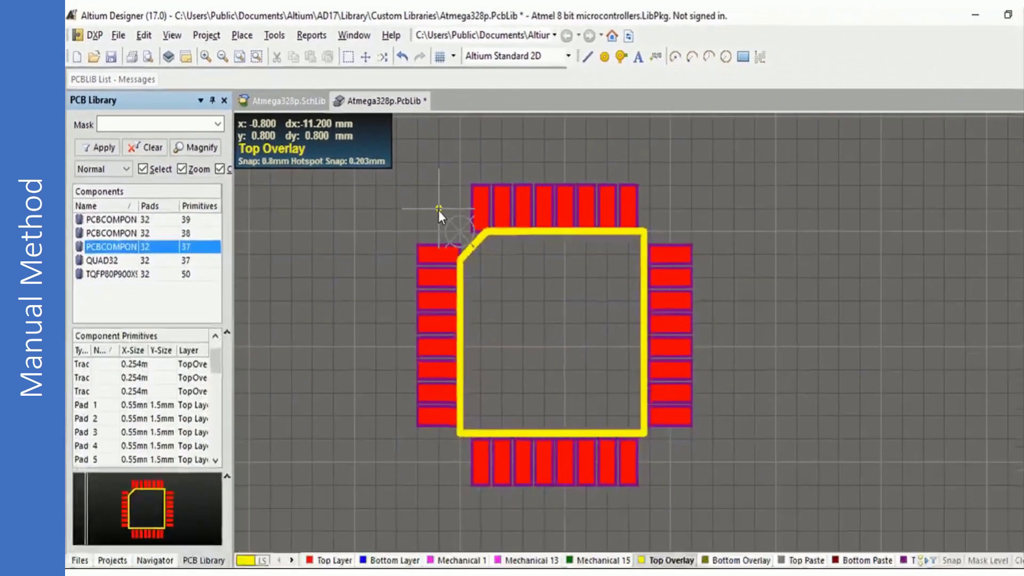
click(439, 209)
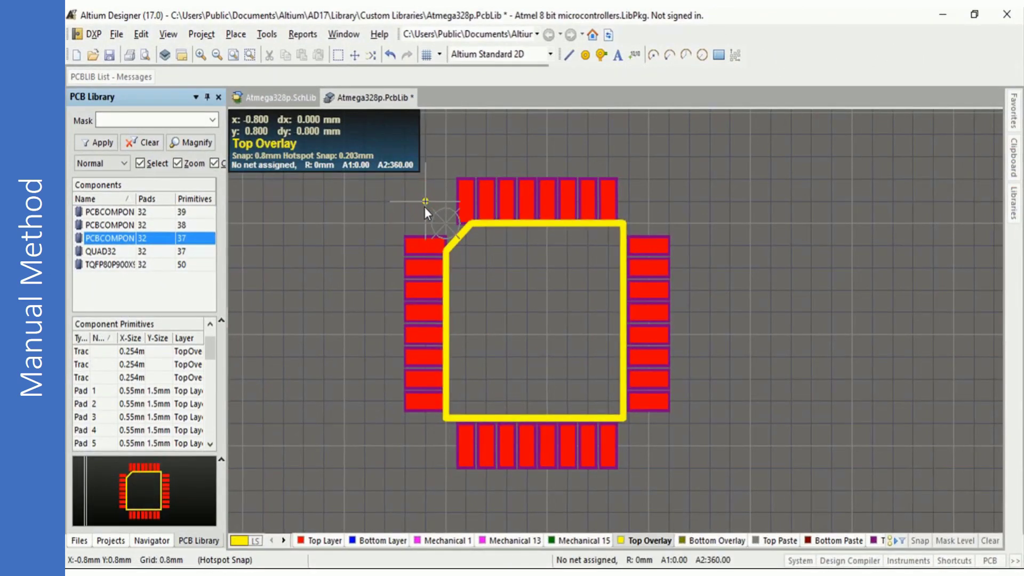
click(411, 202)
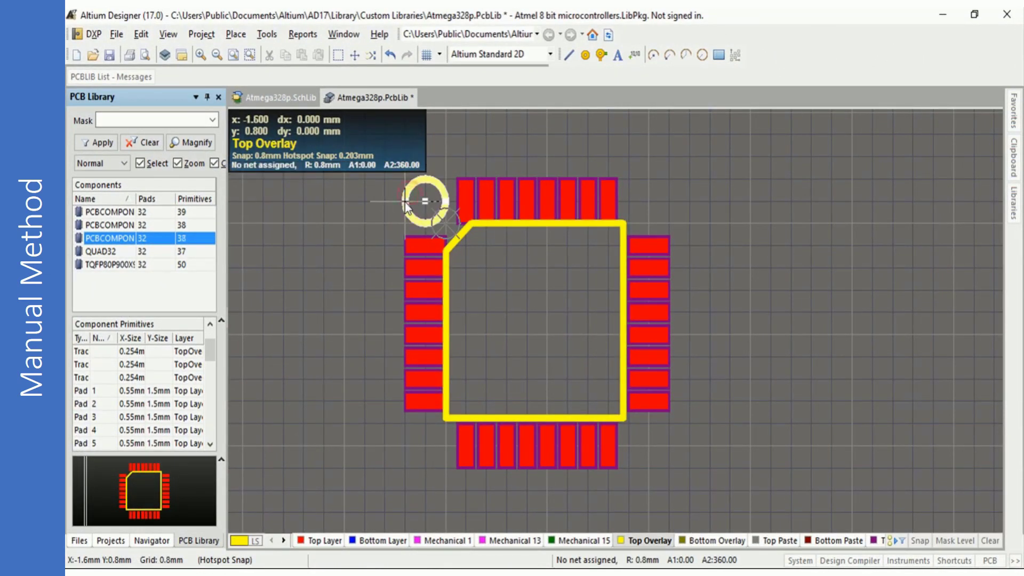
right_click(400, 207)
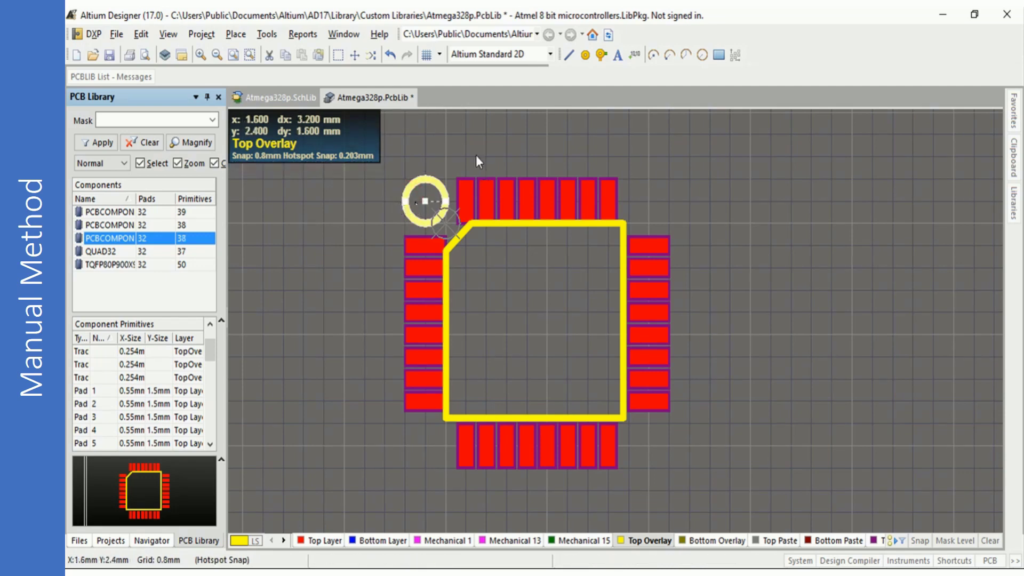
- Set the snap grid to 0.500 mm and shrink the Top Overlay circle beside the outline's chamfered corner
click(436, 198)
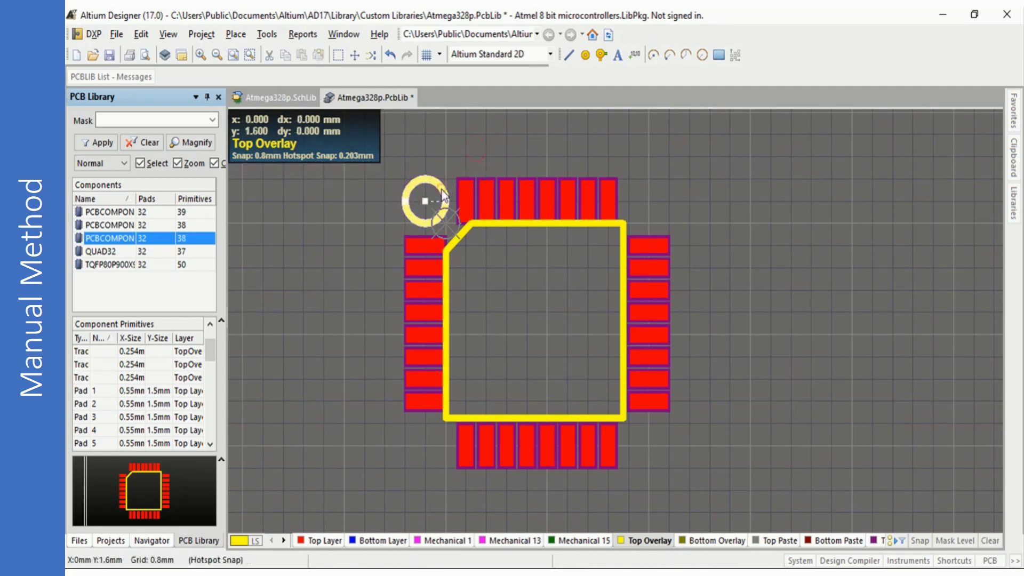
click(440, 54)
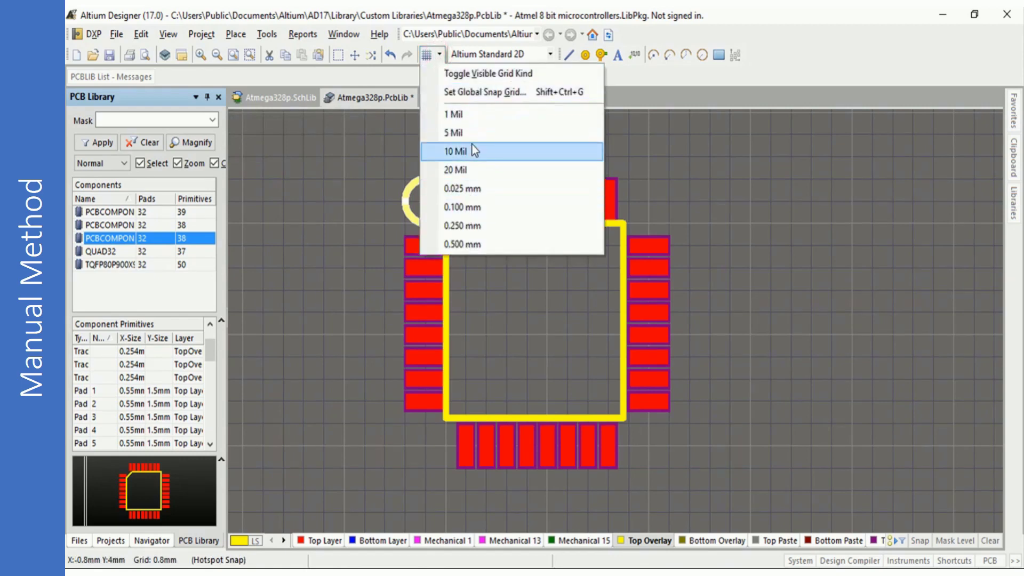
click(459, 243)
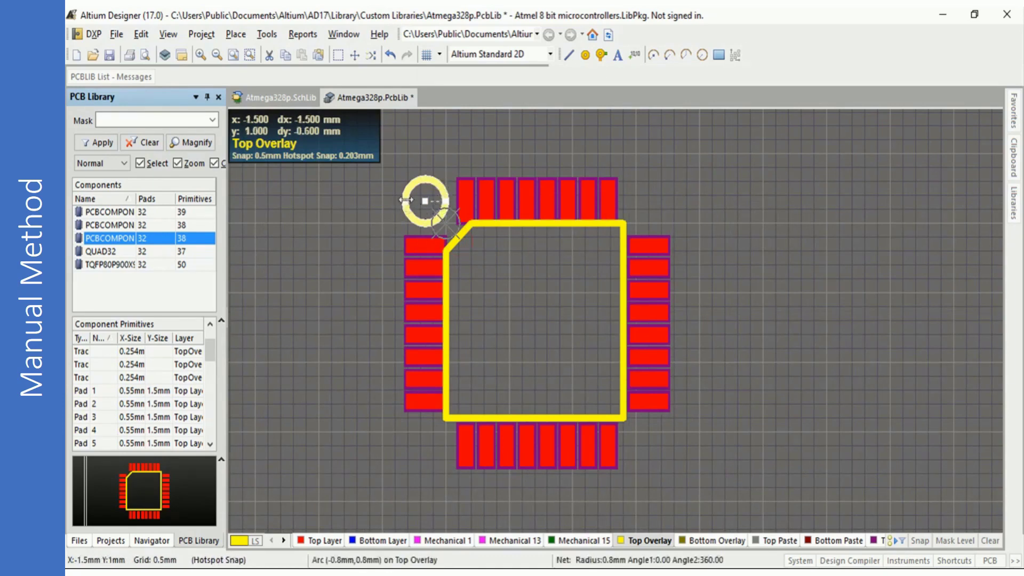
drag(405, 200, 418, 205)
click(446, 160)
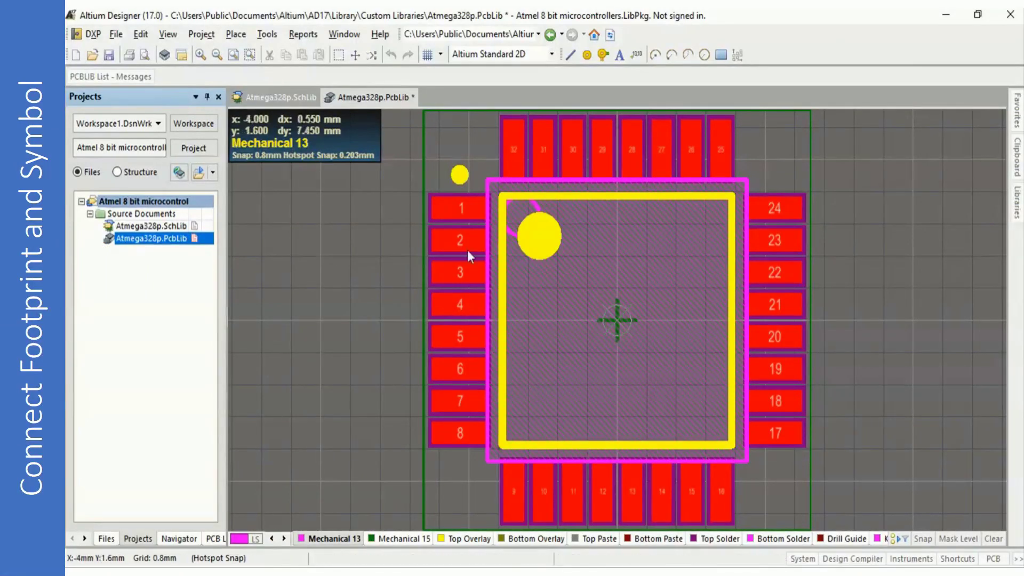
- Open Atmega328p.SchLib and start adding a Footprint model to the Atmega328p symbol
click(466, 211)
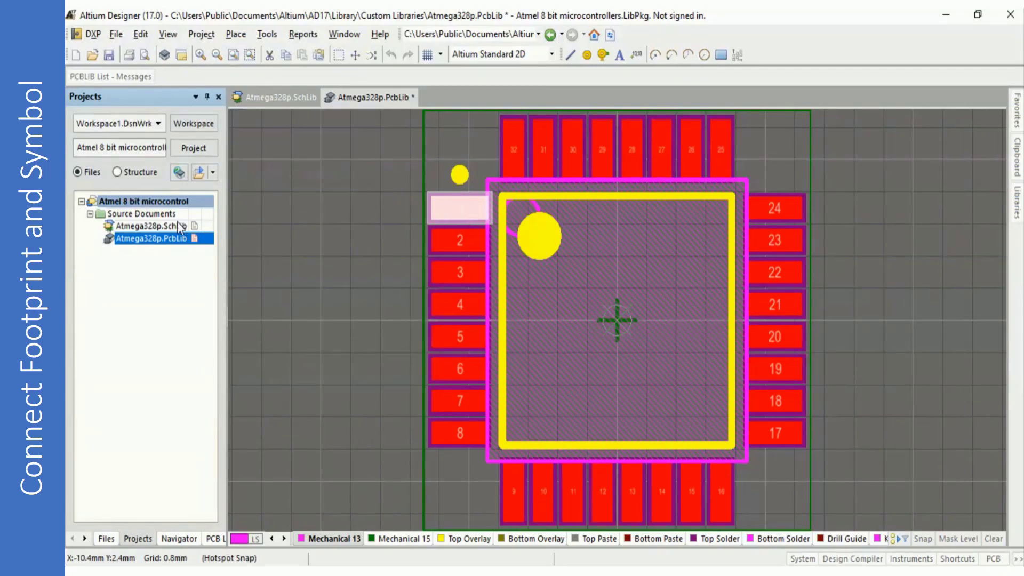
click(156, 226)
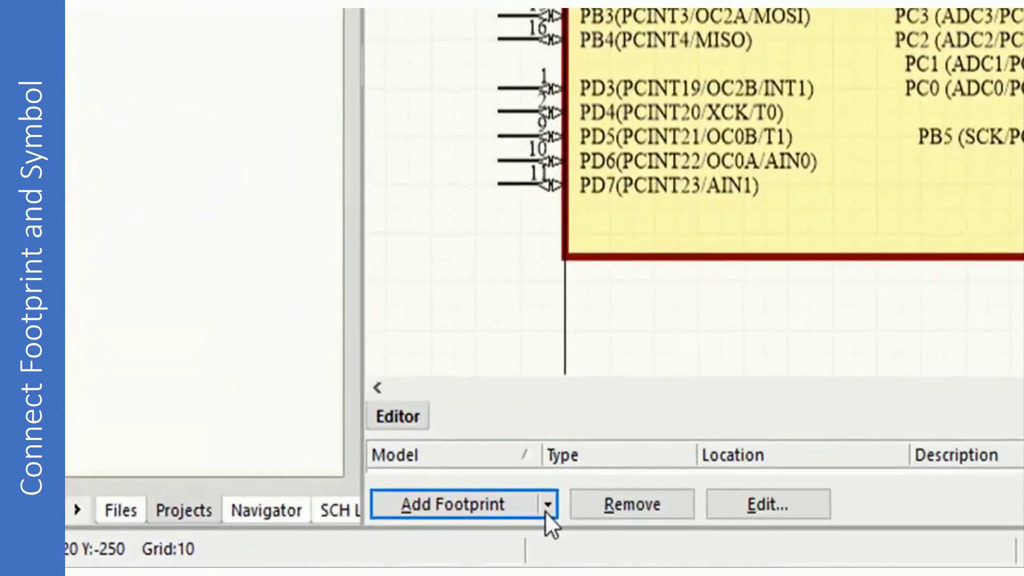
click(547, 505)
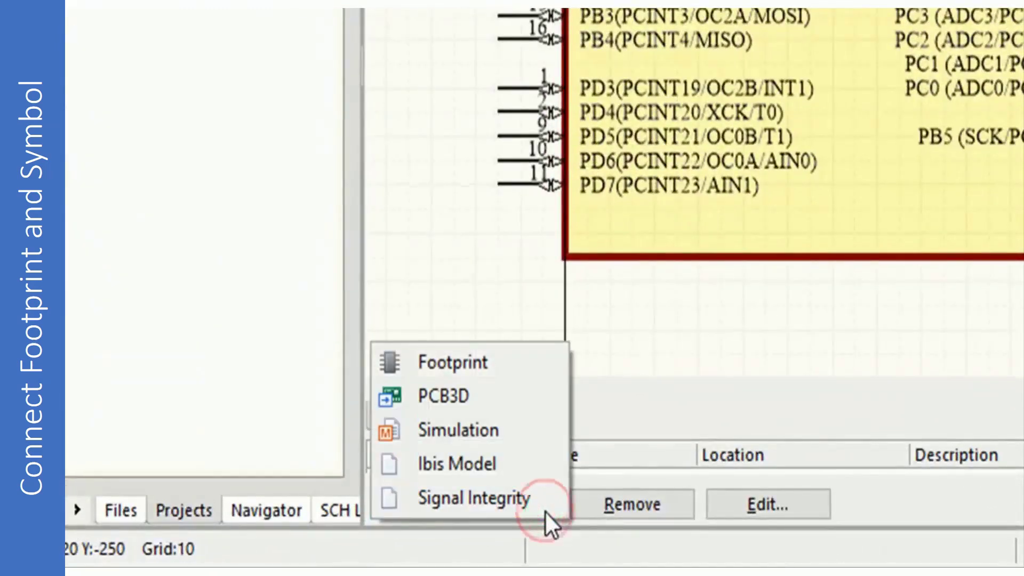
click(475, 365)
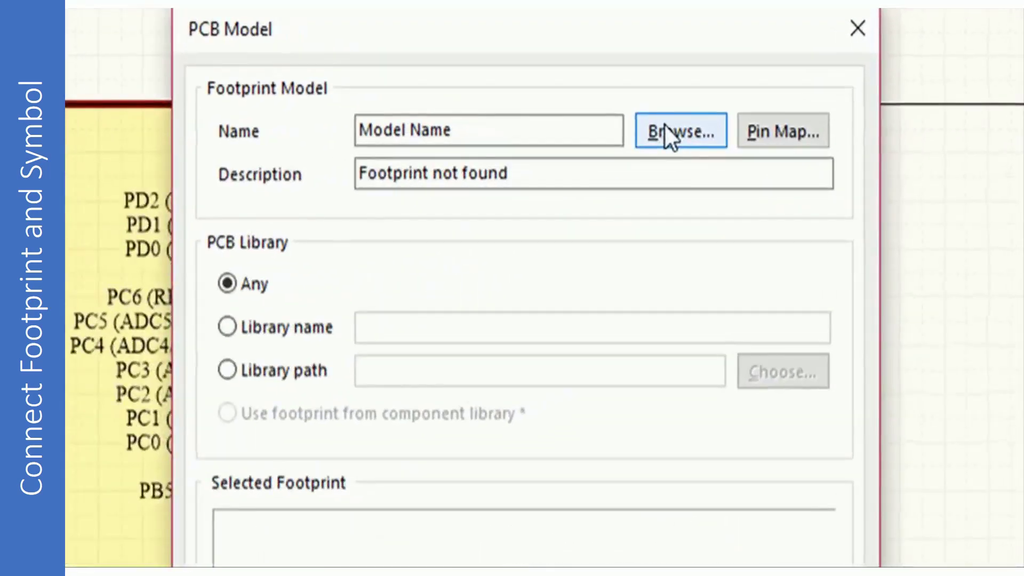
- Attach footprint TQFP80P900X900X120-32N from Atmega328p.PcbLib after checking its 3D preview, then enlarge the model list and select the footprint there
click(664, 124)
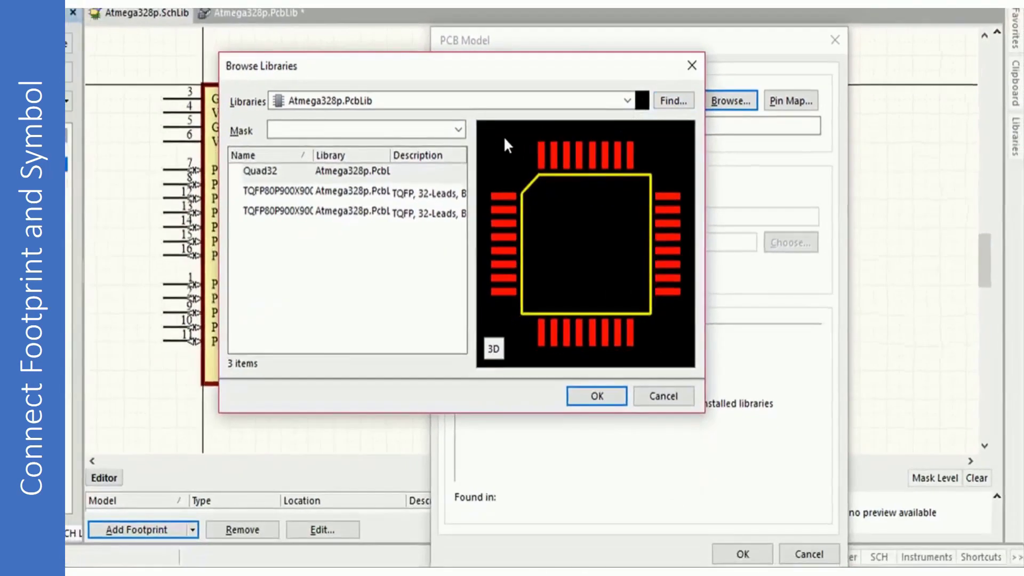
click(367, 199)
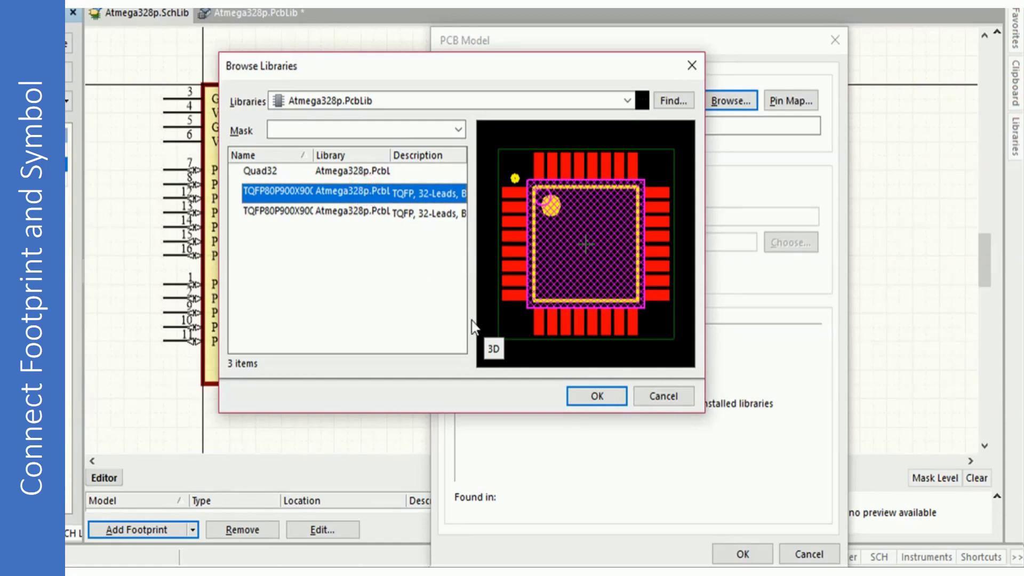
click(492, 350)
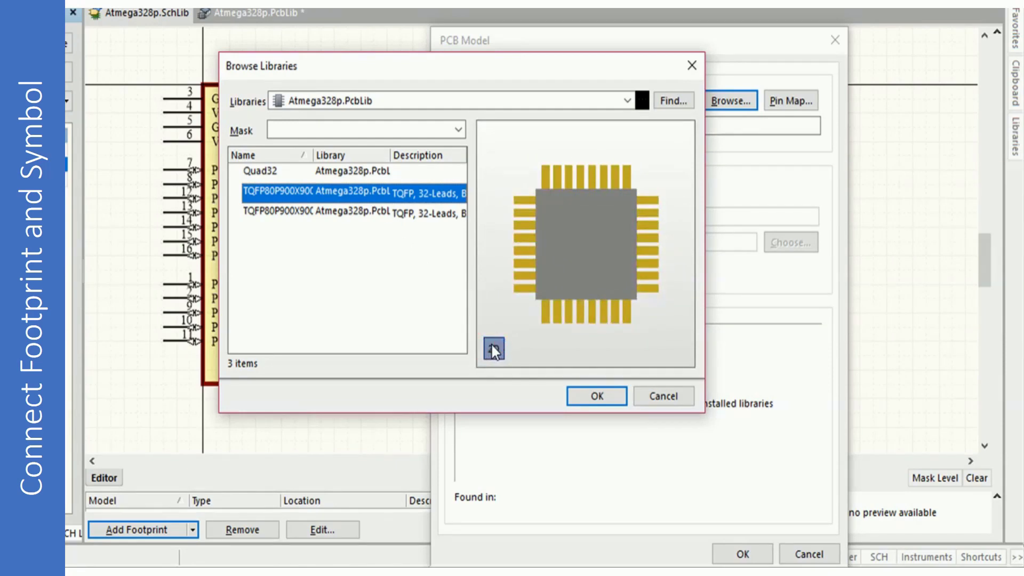
click(493, 349)
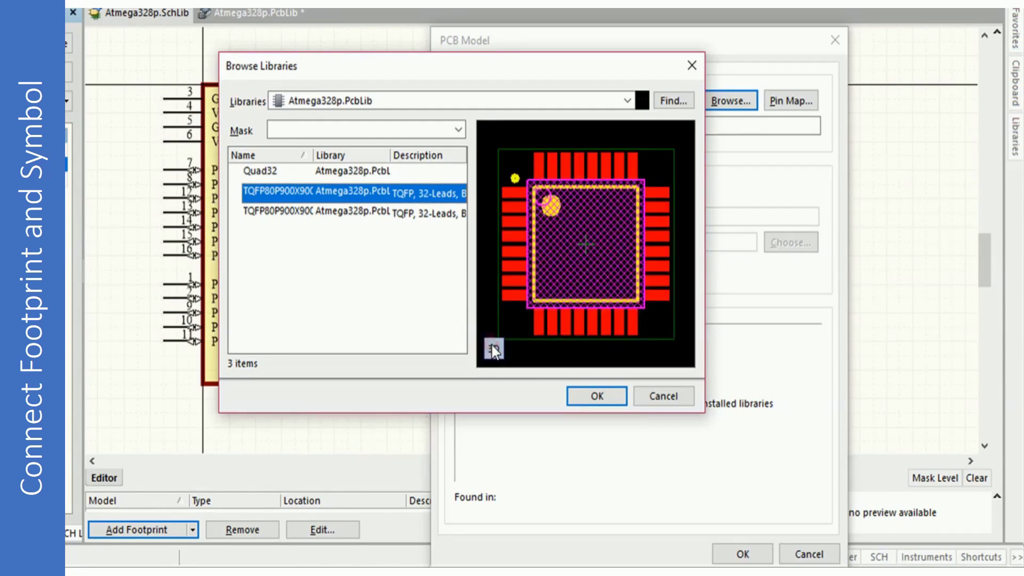
click(596, 399)
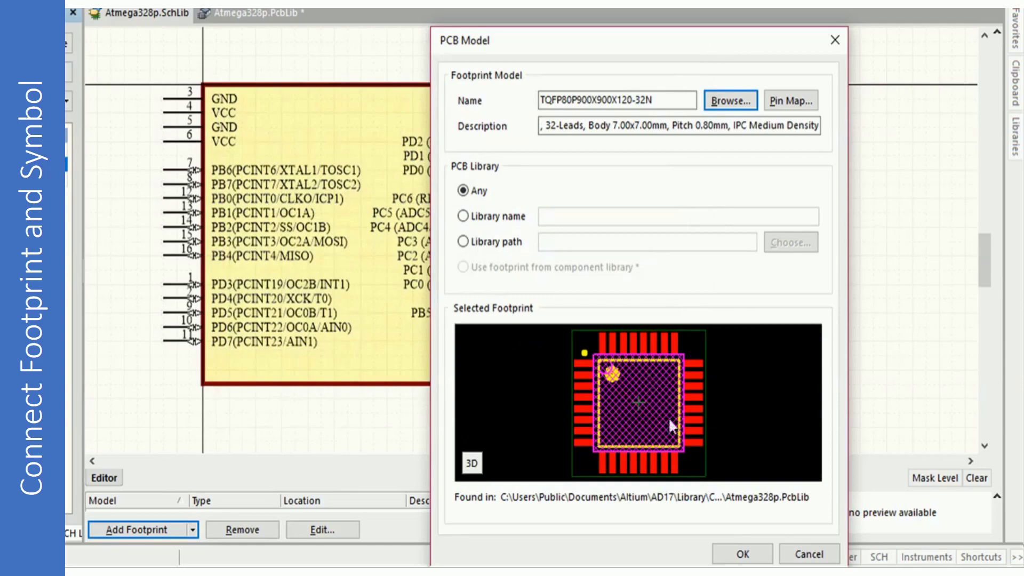
click(743, 554)
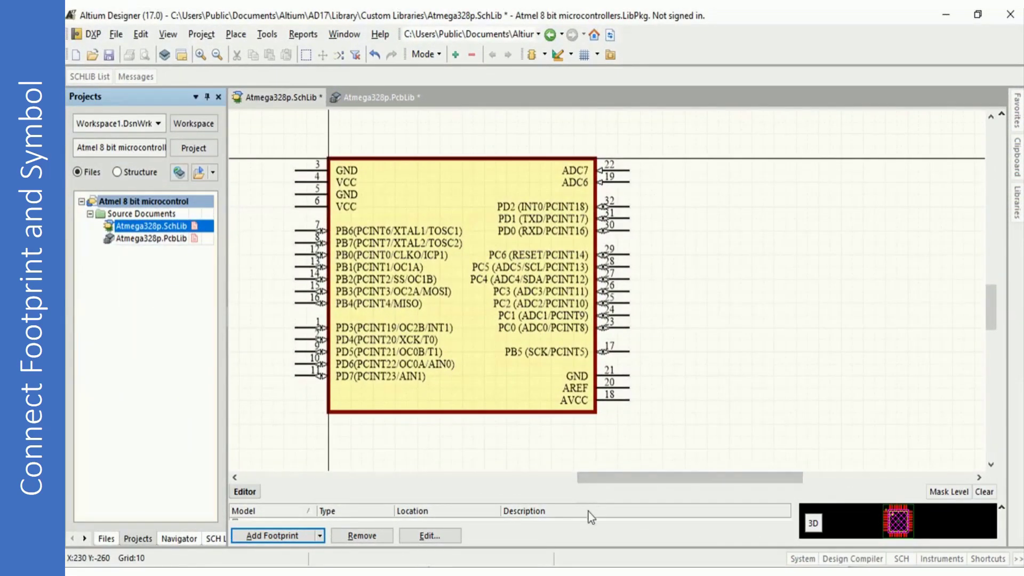
drag(588, 501, 588, 432)
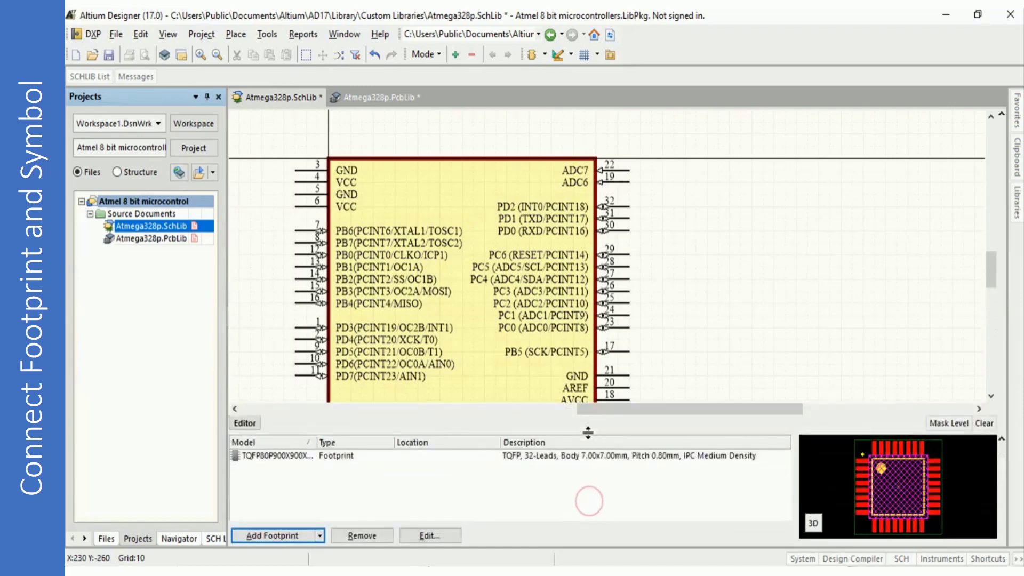
click(300, 455)
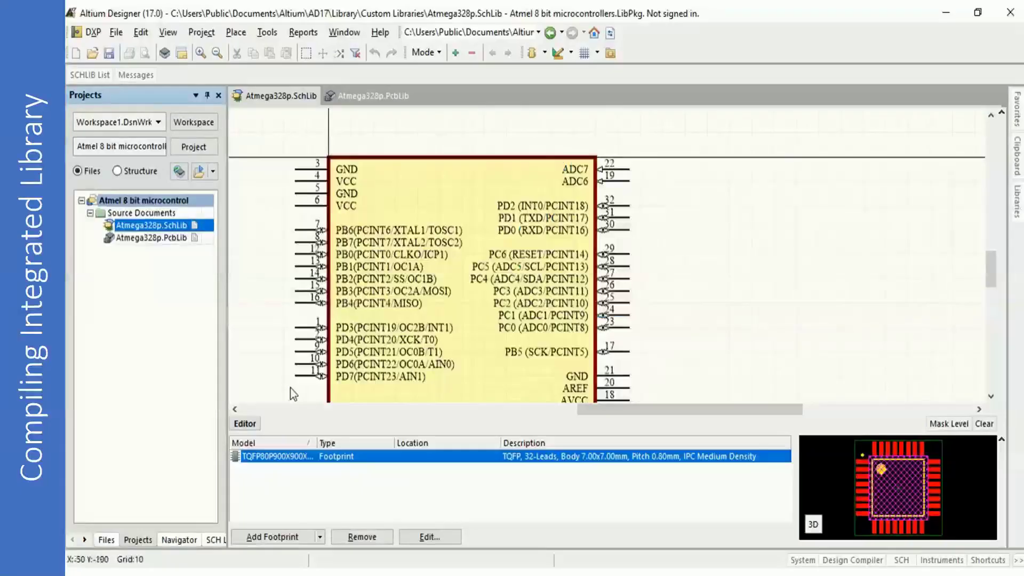
- Compile the integrated library Atmel 8 bit microcontrollers.LibPkg
right_click(130, 203)
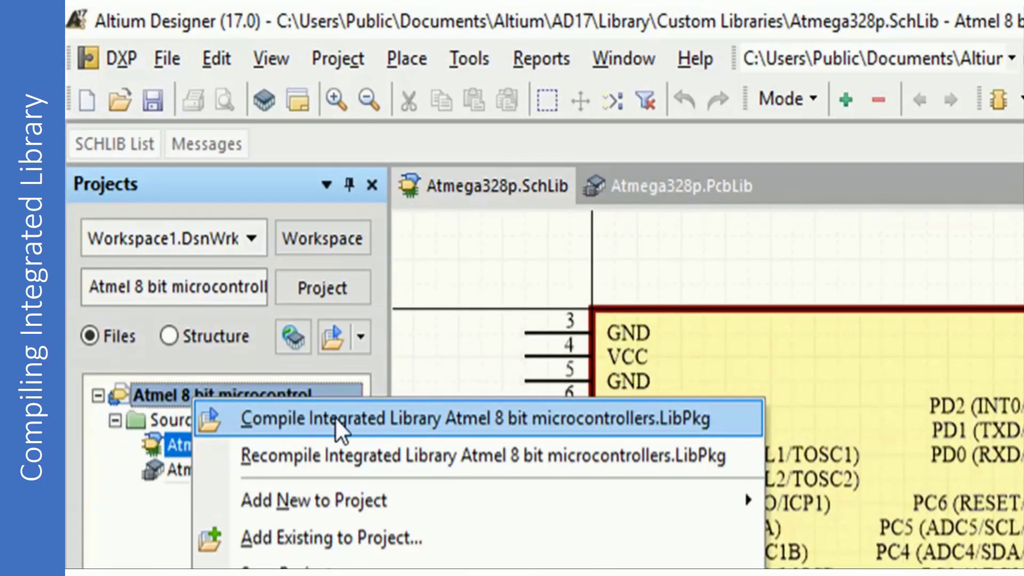
click(335, 417)
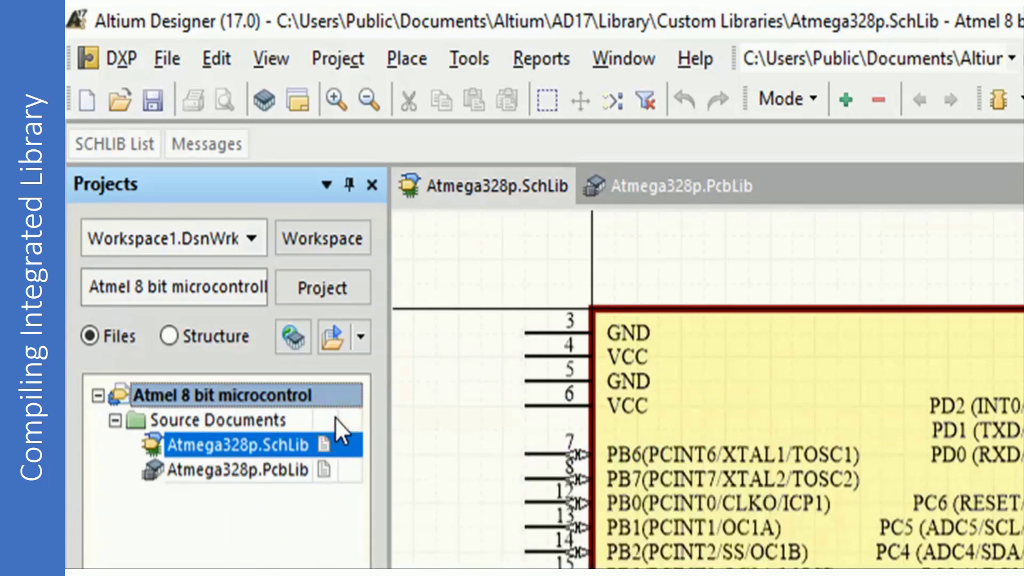